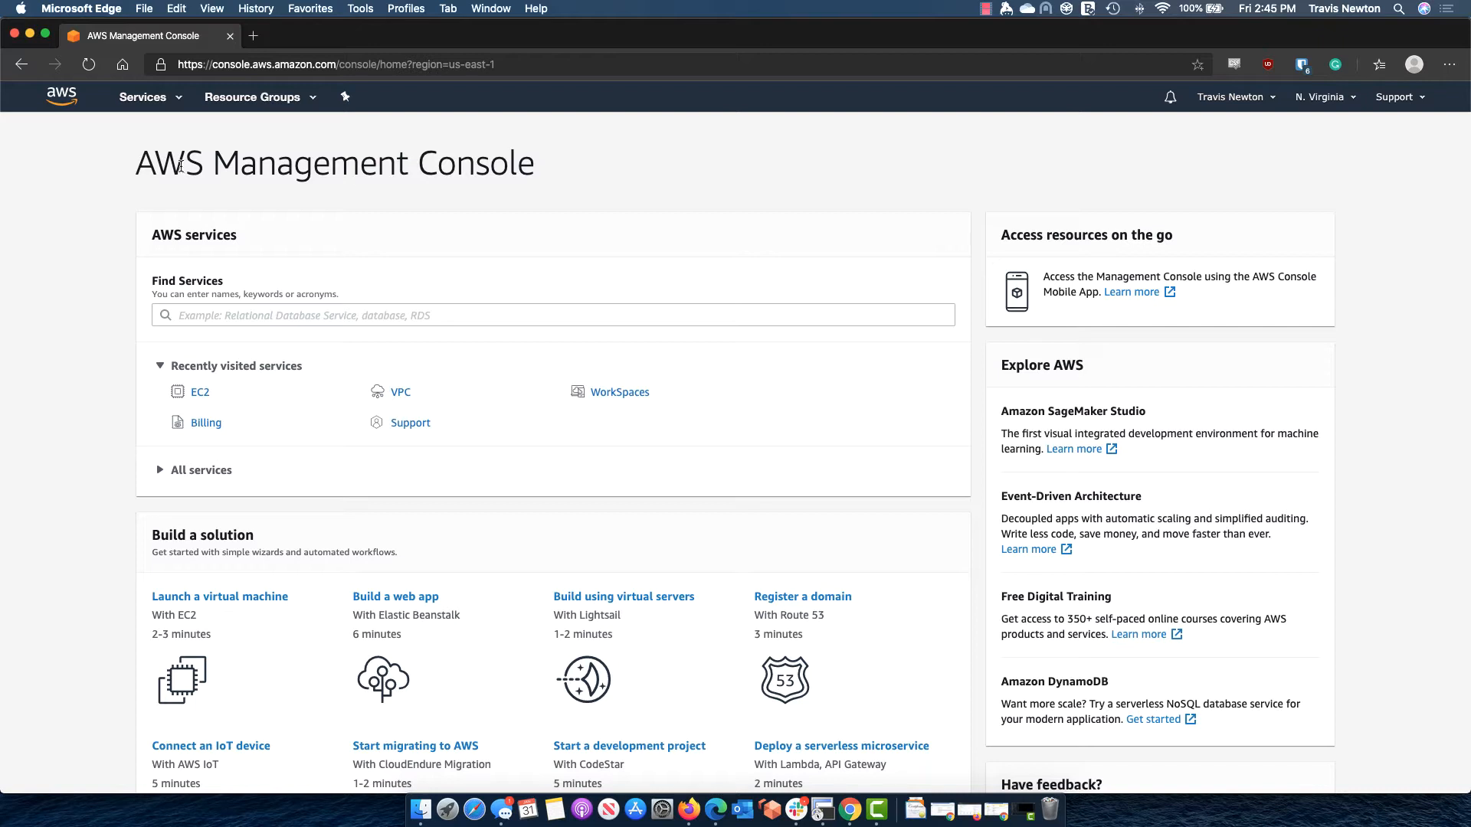
- Open the Lightsail service from the Compute services and permanently dismiss the GoDaddy Pro Sites recommendation
click(154, 99)
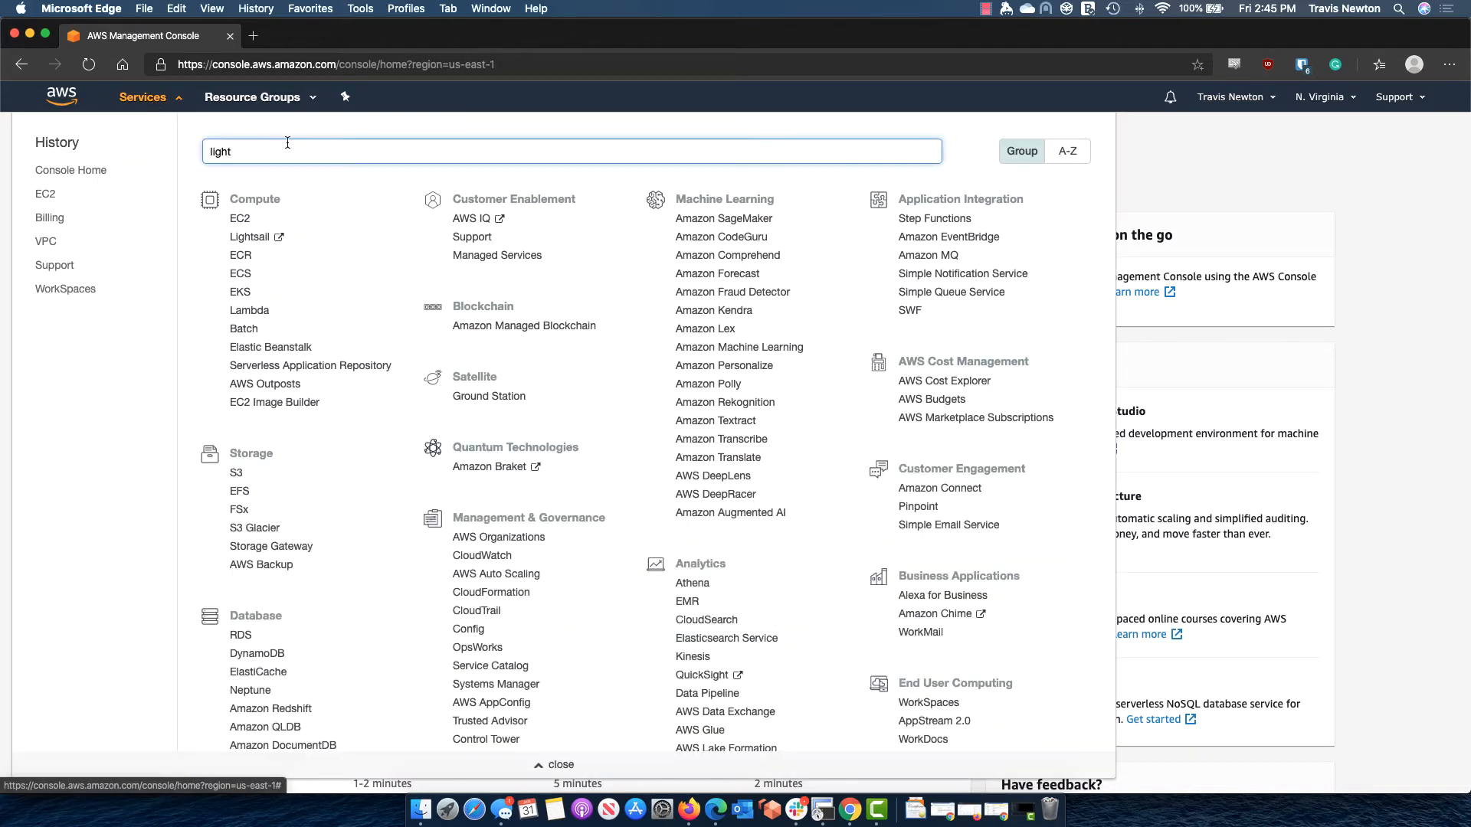
drag(289, 144, 192, 153)
key(BackSpace)
text(light)
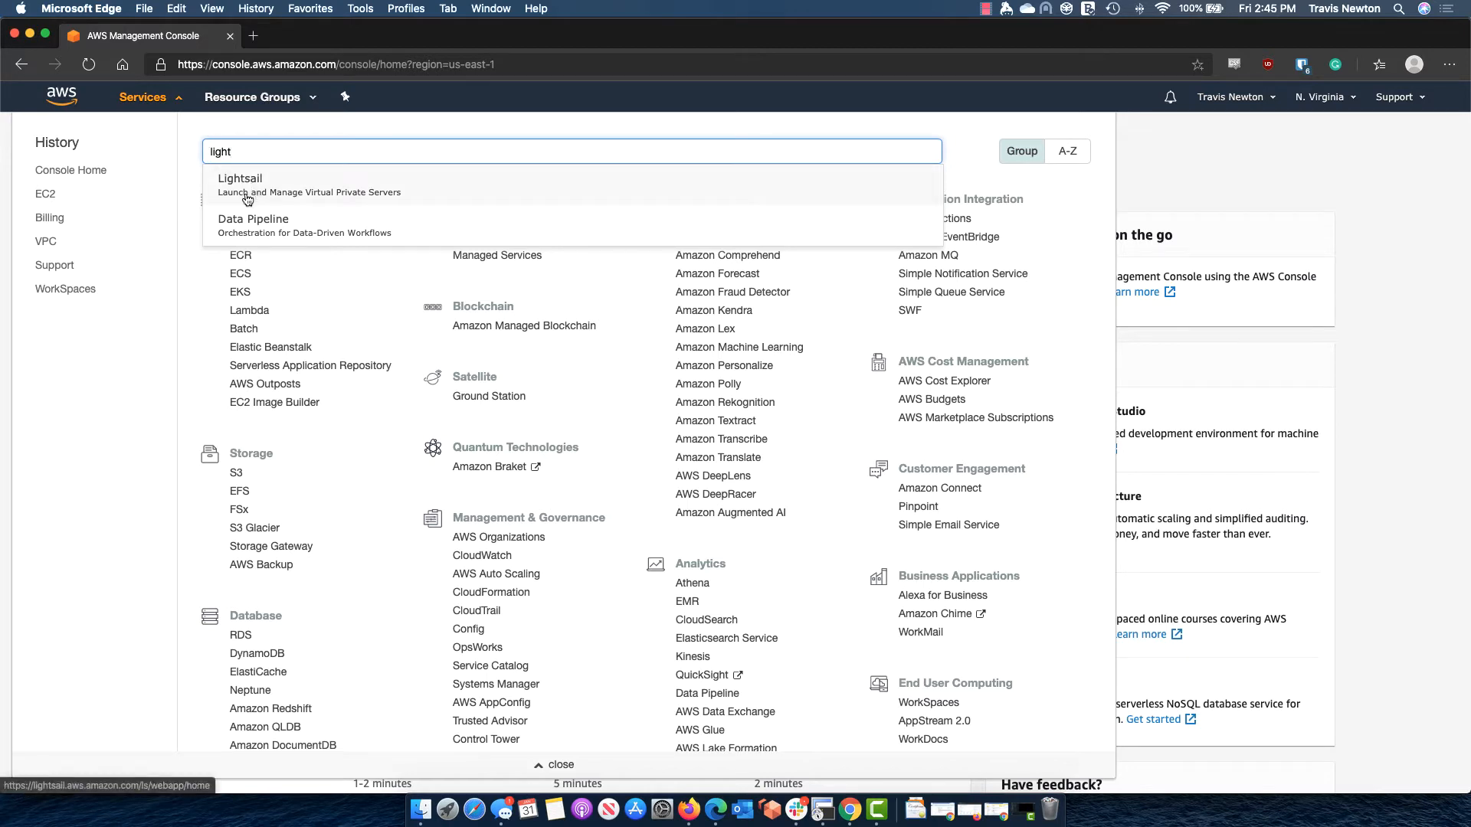
click(200, 273)
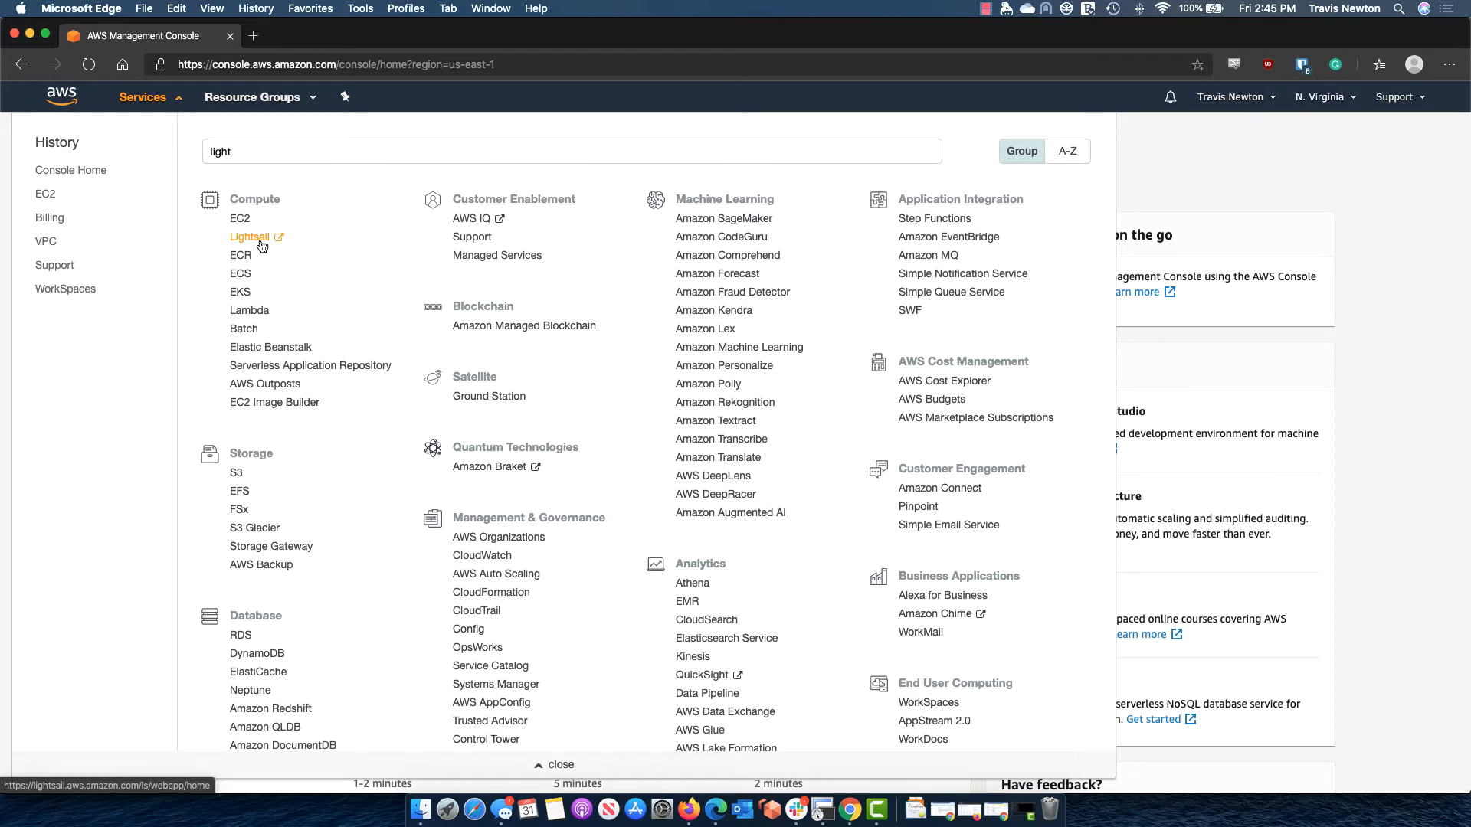
click(256, 238)
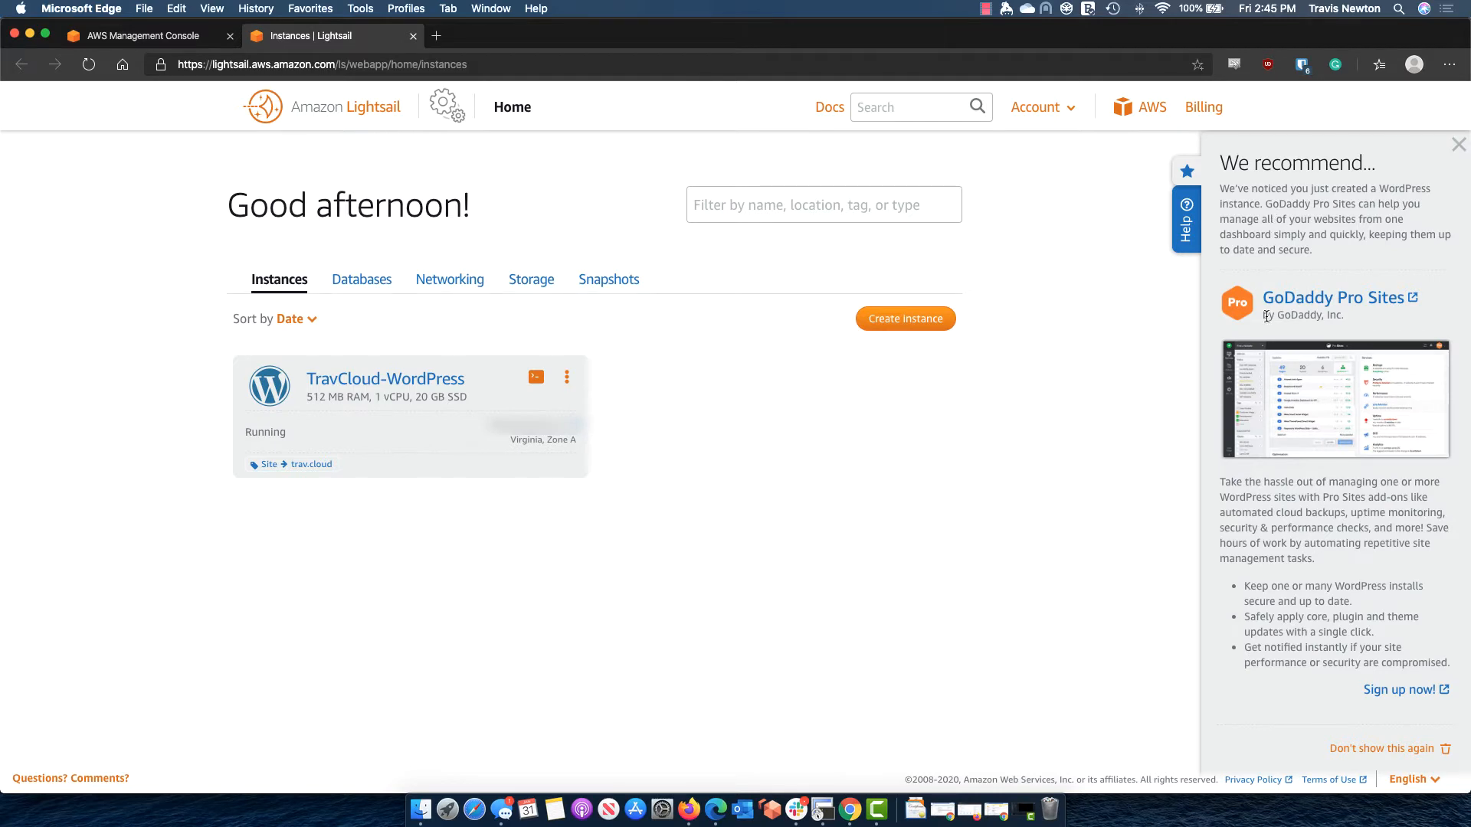
click(1375, 750)
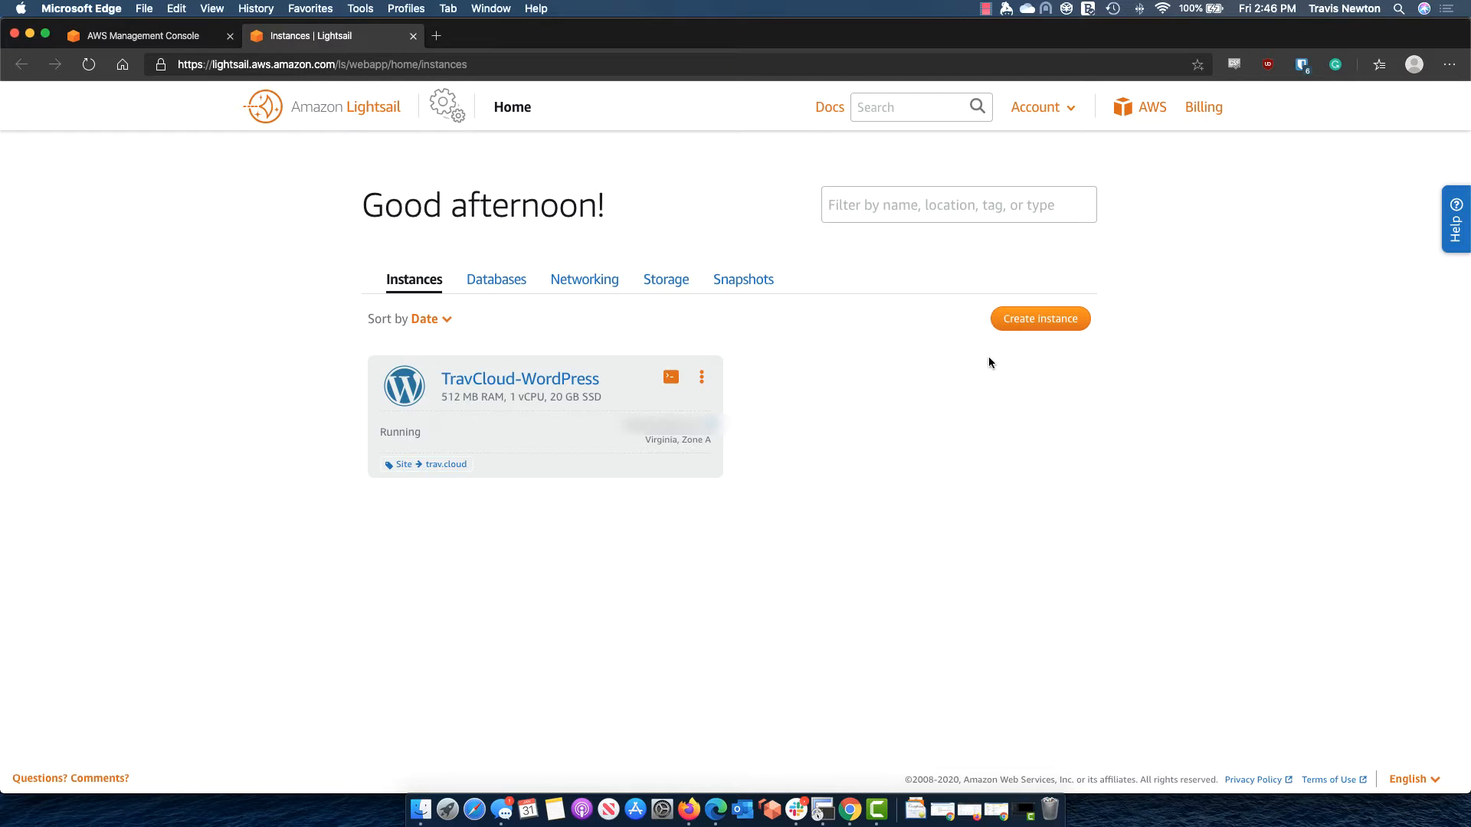
- Start creating a new Lightsail instance and set its region to Virginia (us-east-1)
click(1023, 328)
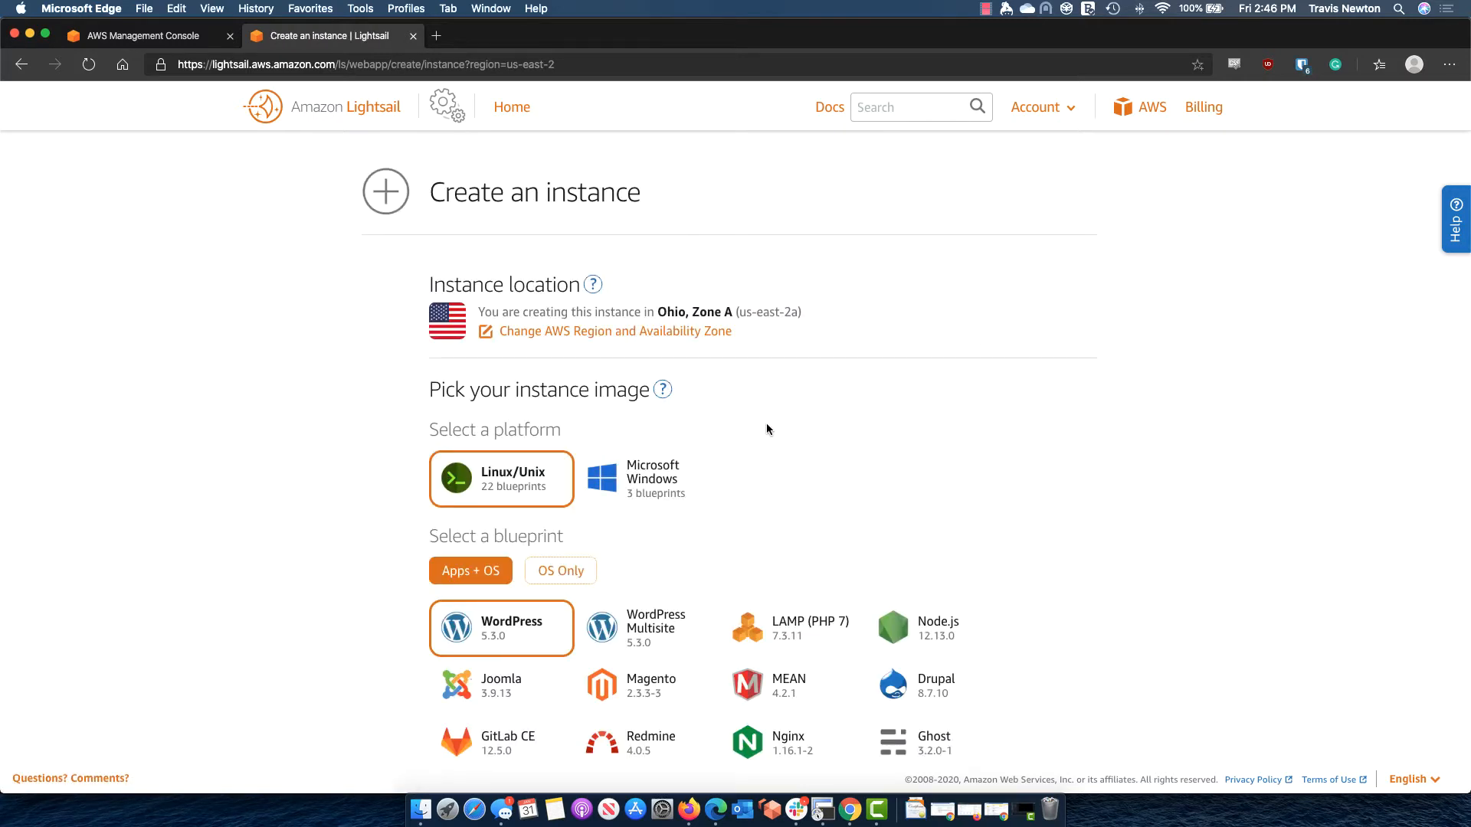
scroll(766, 429, down, 1)
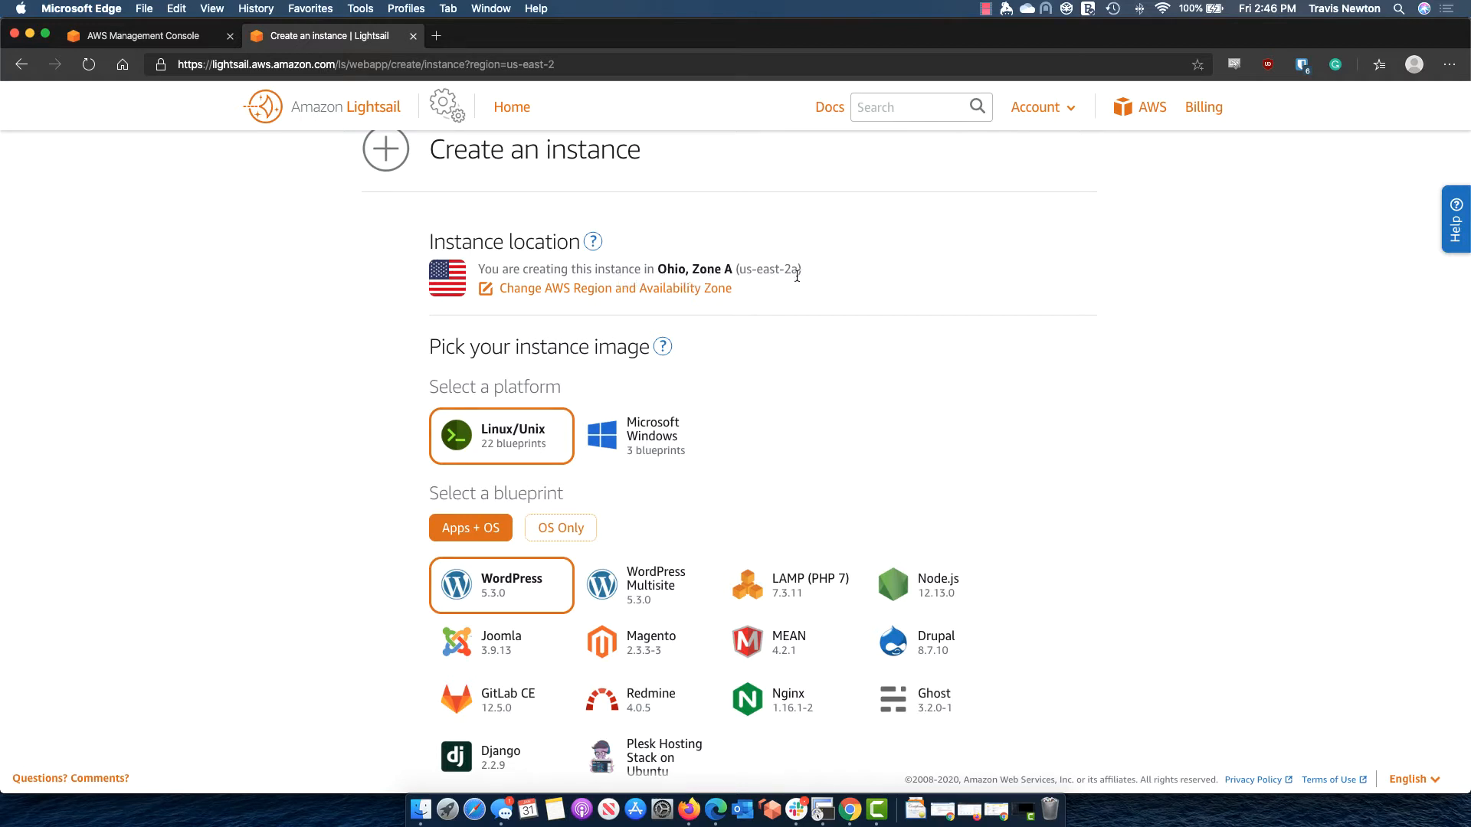
click(647, 297)
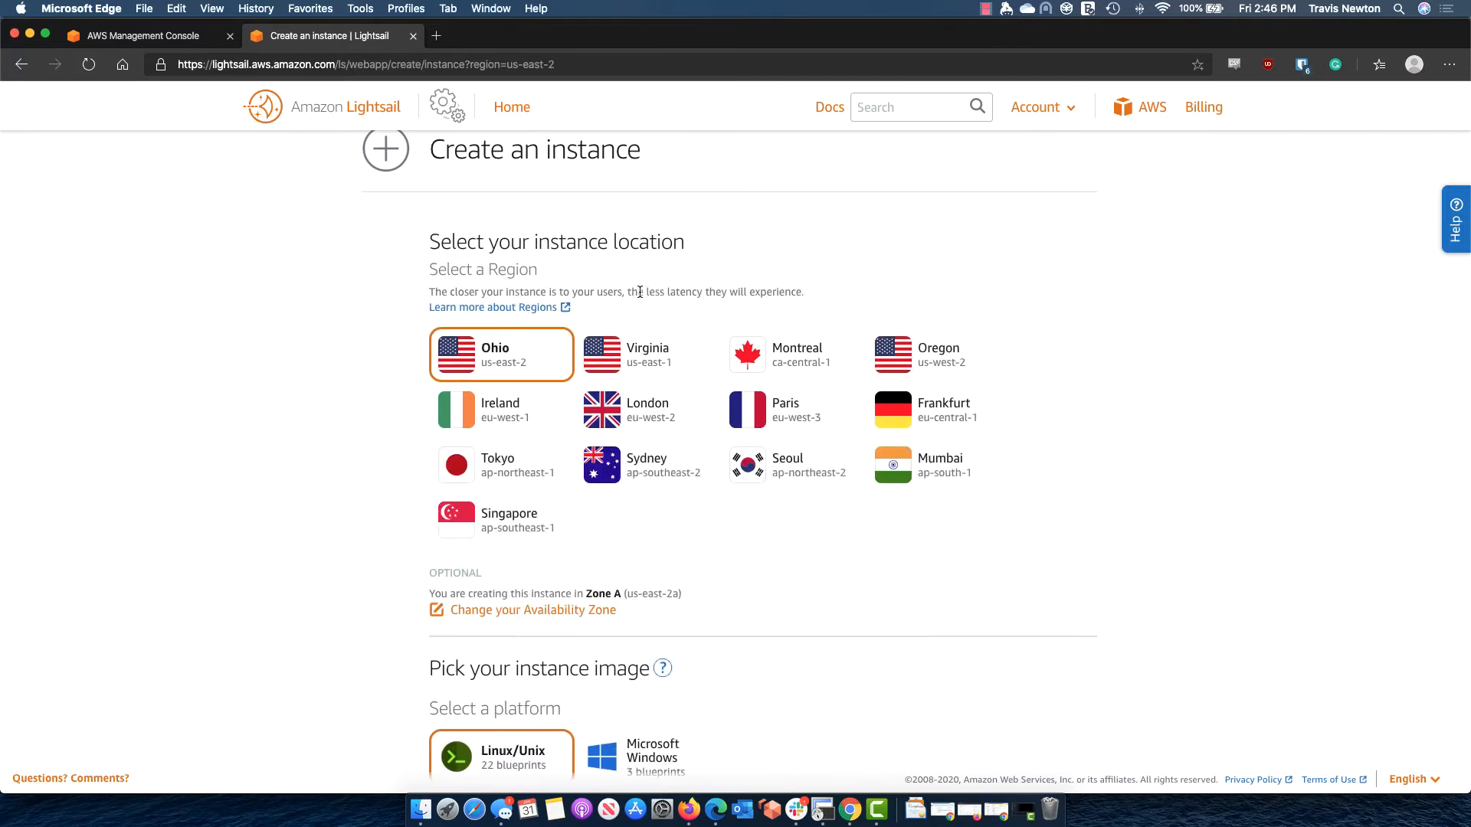
click(642, 356)
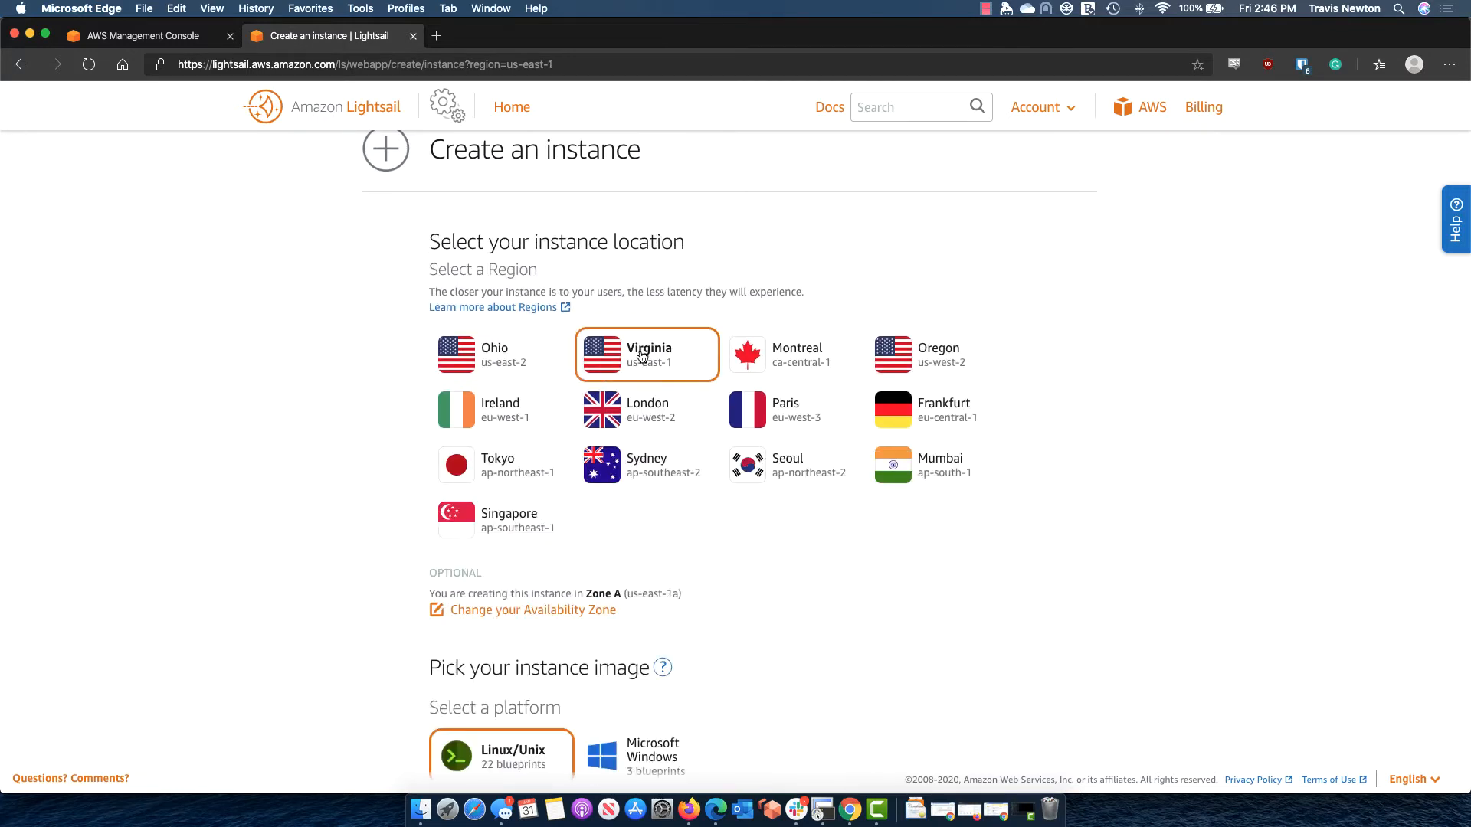
- Choose the WordPress 5.3.0 Apps + OS blueprint on the Linux/Unix platform, checking the OS-only blueprints as well
scroll(498, 344, down, 1)
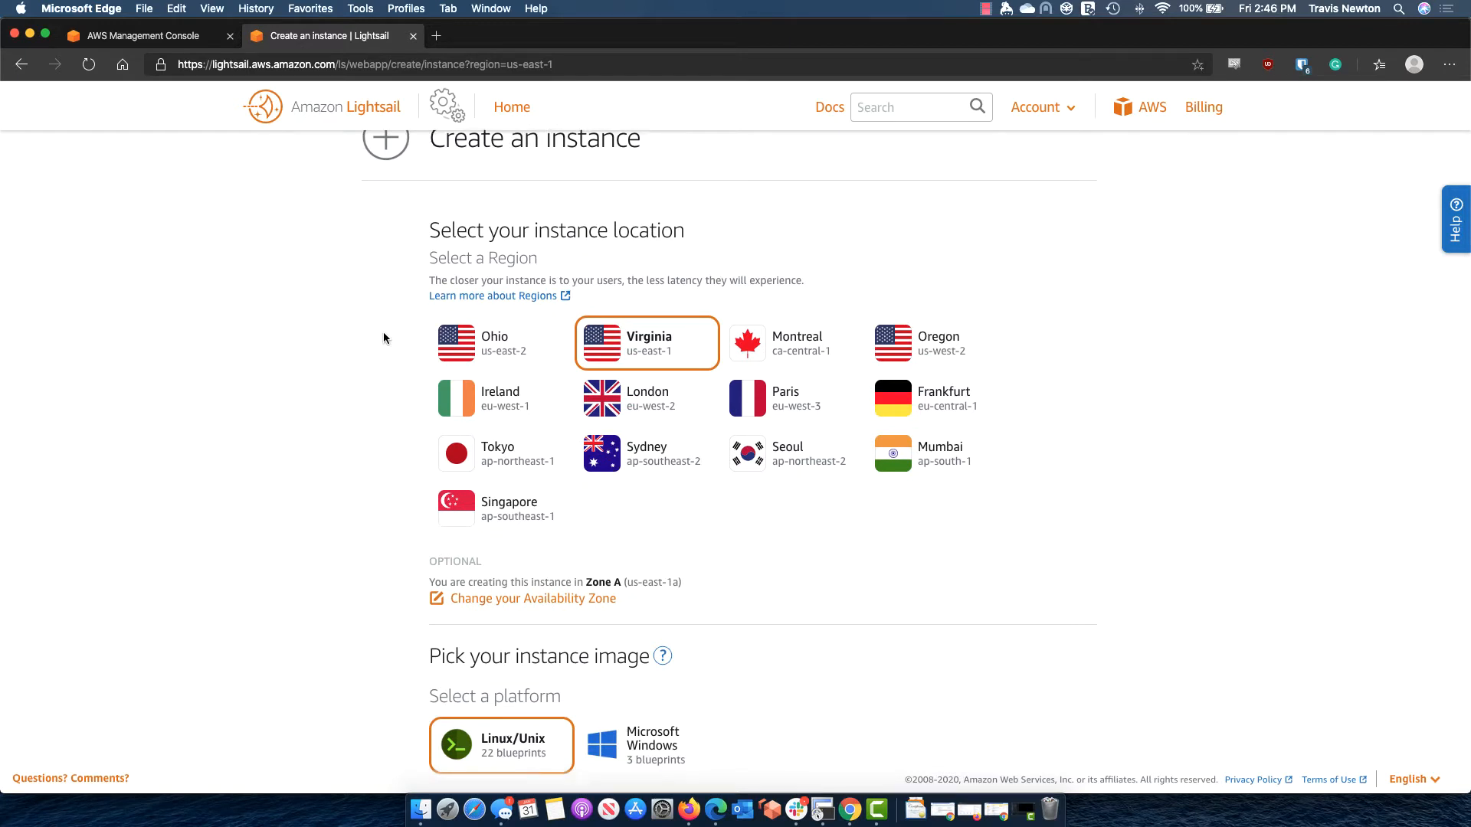
scroll(383, 333, down, 3)
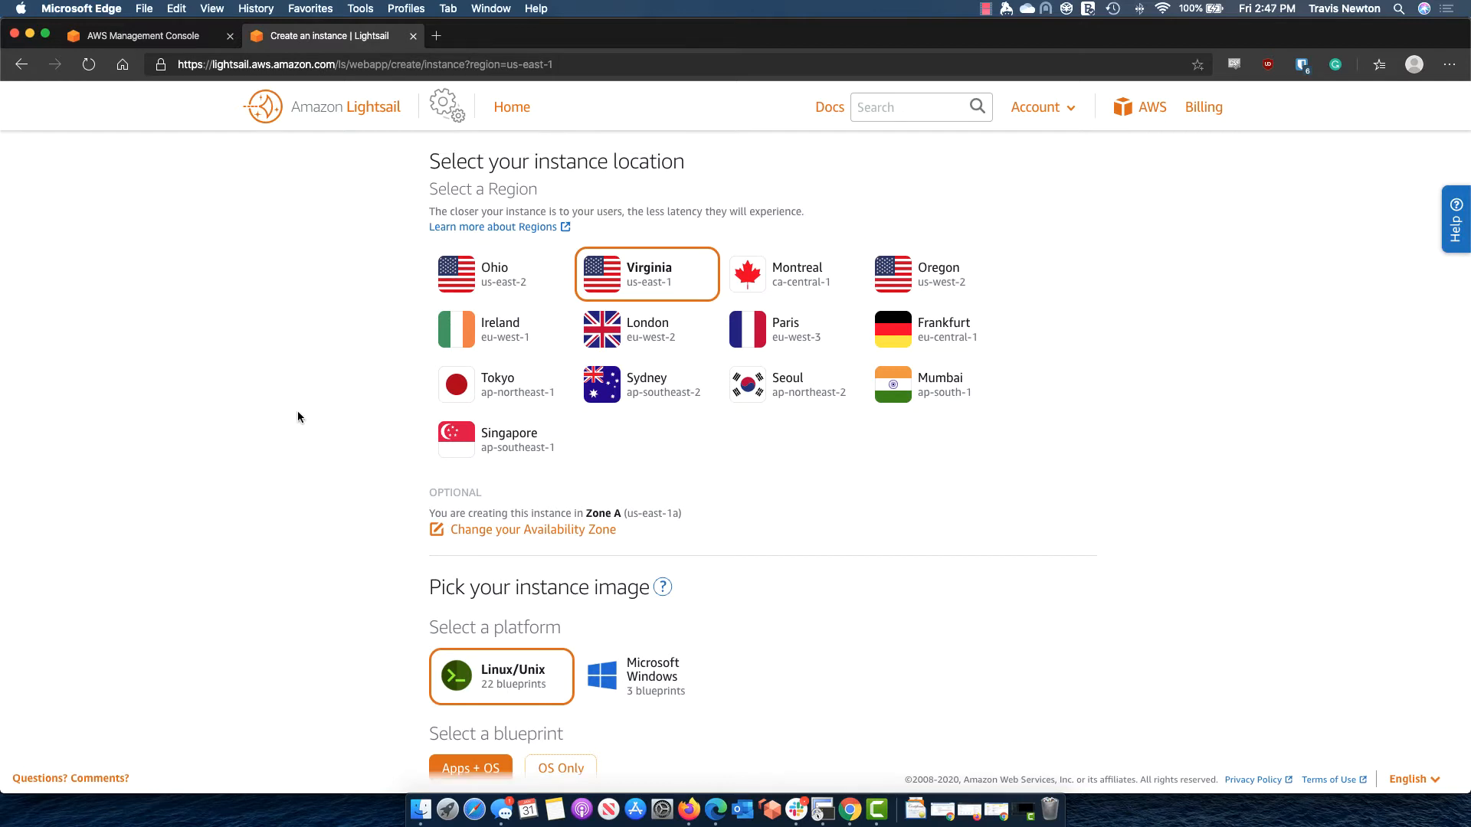
scroll(297, 411, down, 3)
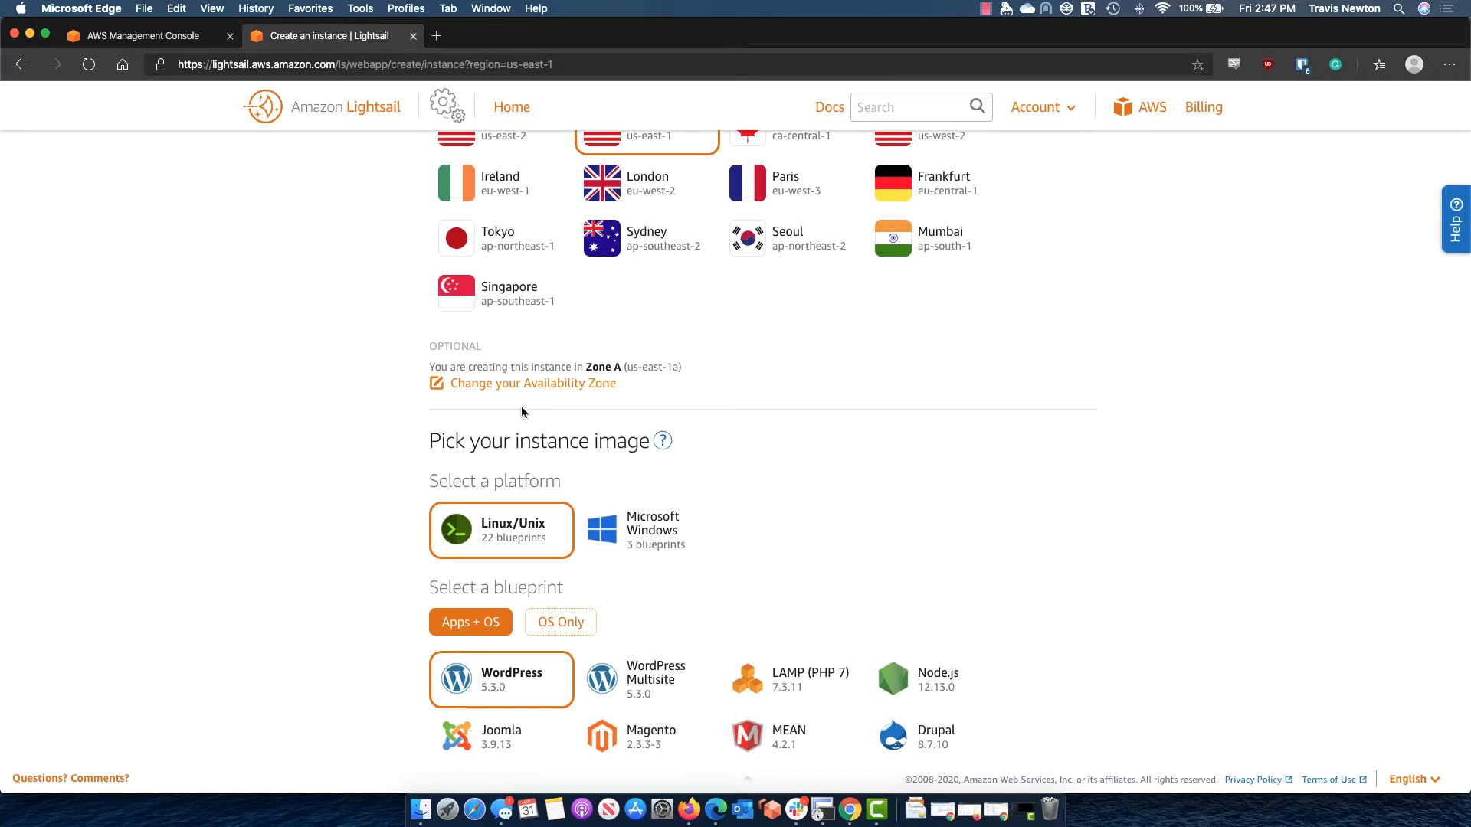
scroll(521, 412, down, 5)
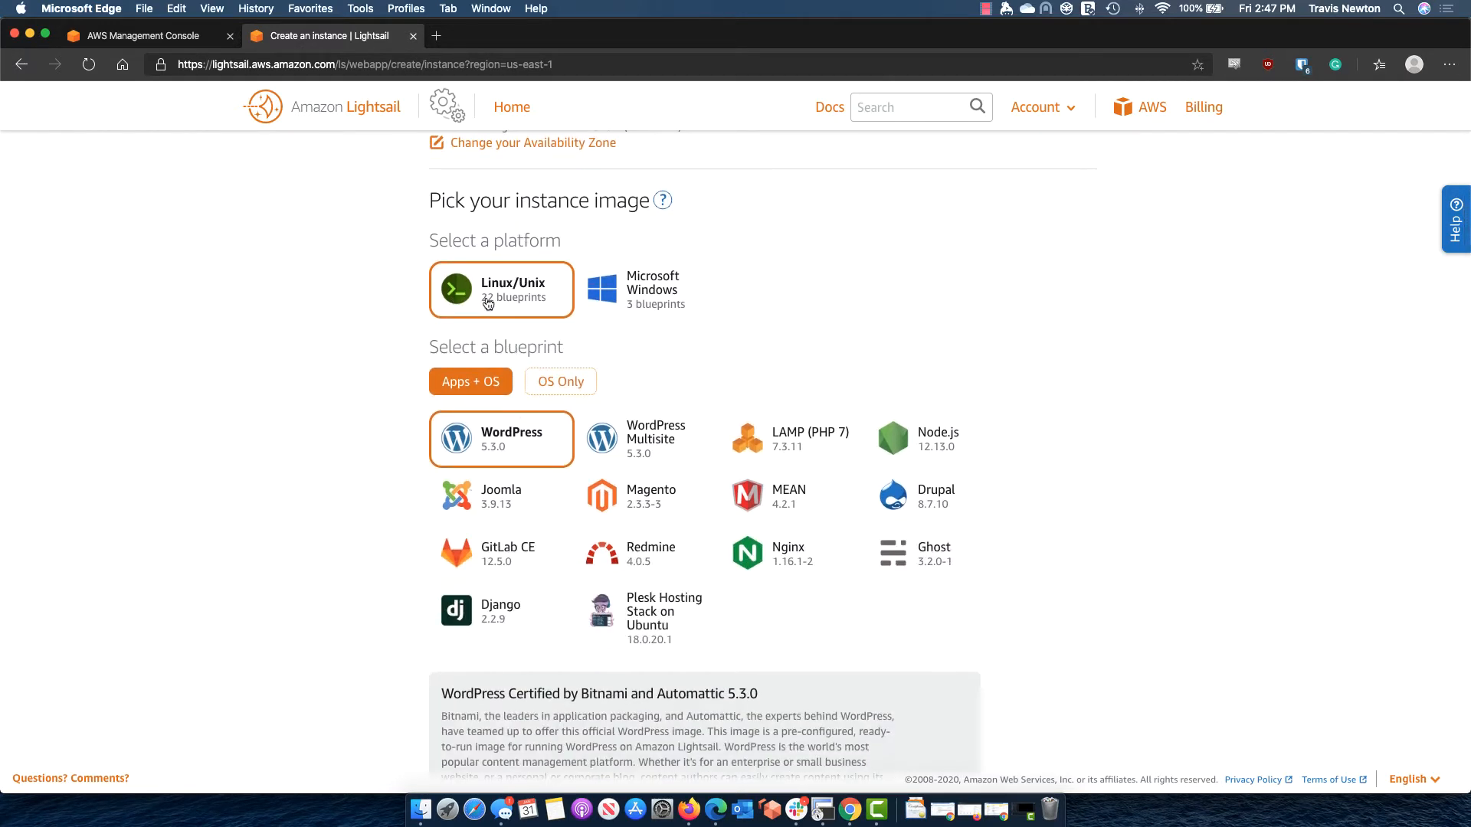
double_click(493, 447)
click(570, 387)
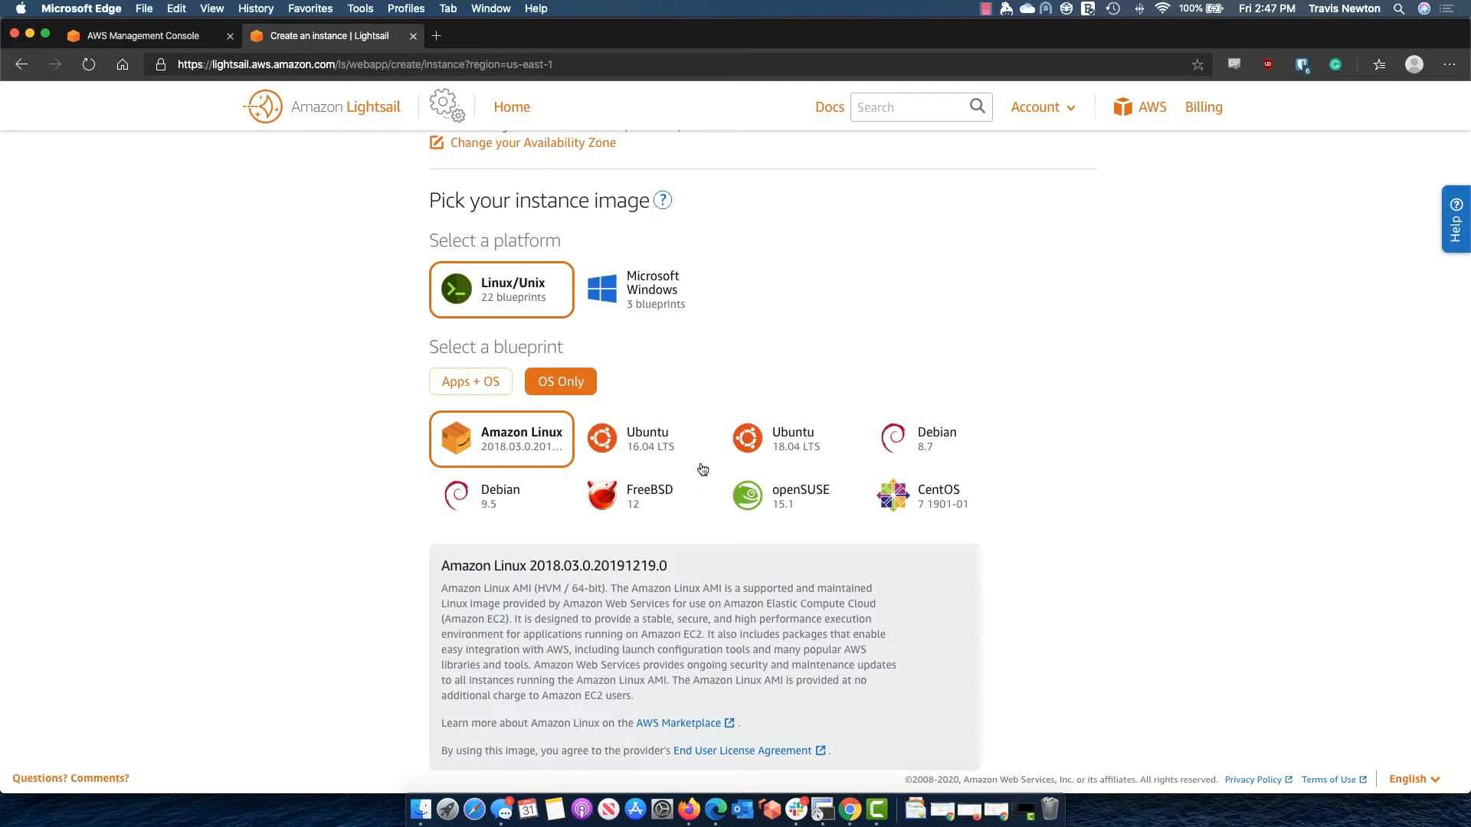
click(473, 387)
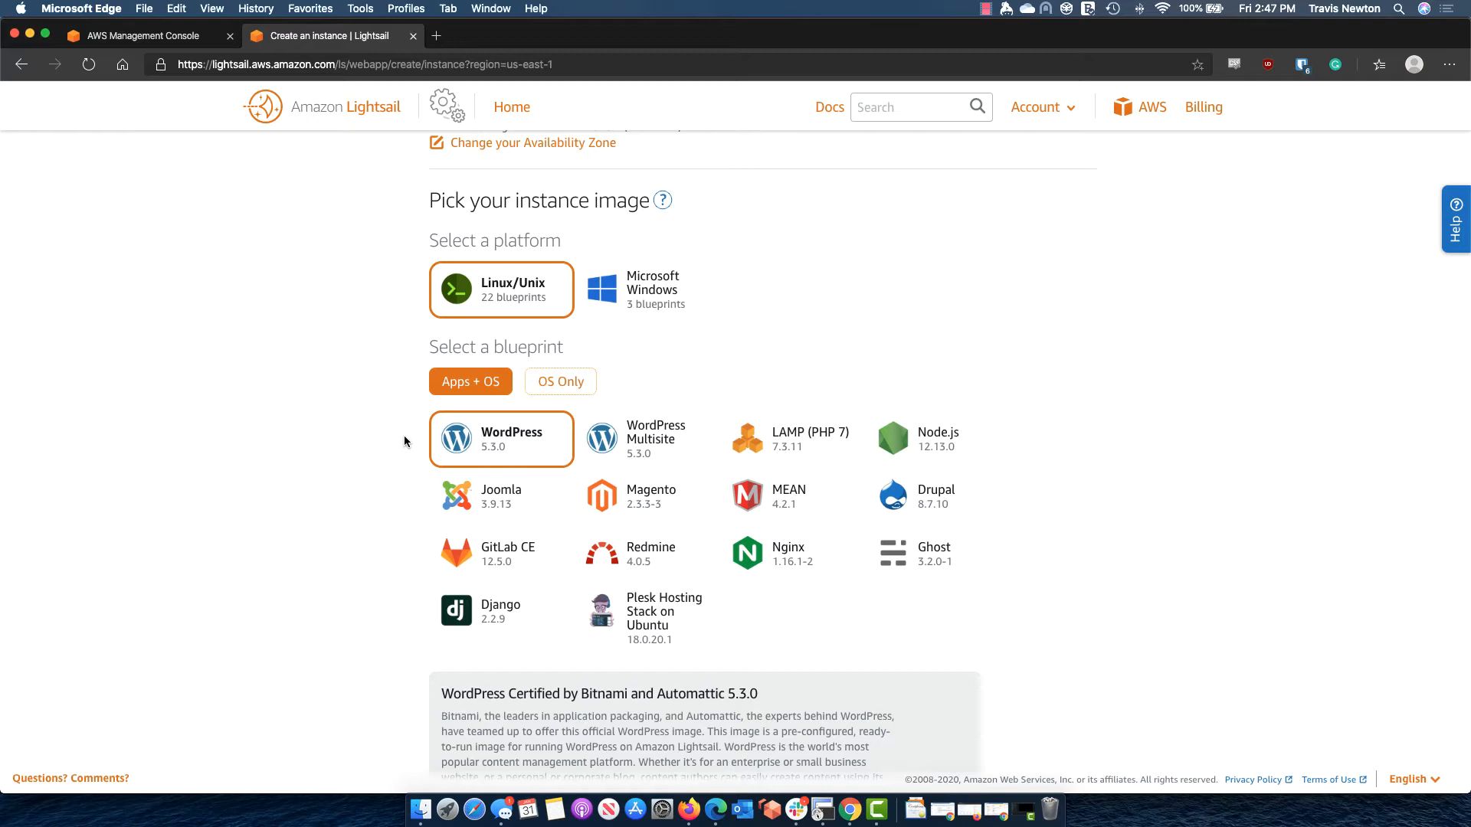
- Keep the default options and $3.5 plan, and add a key-value tag with key Application and value WordPress
scroll(374, 403, down, 3)
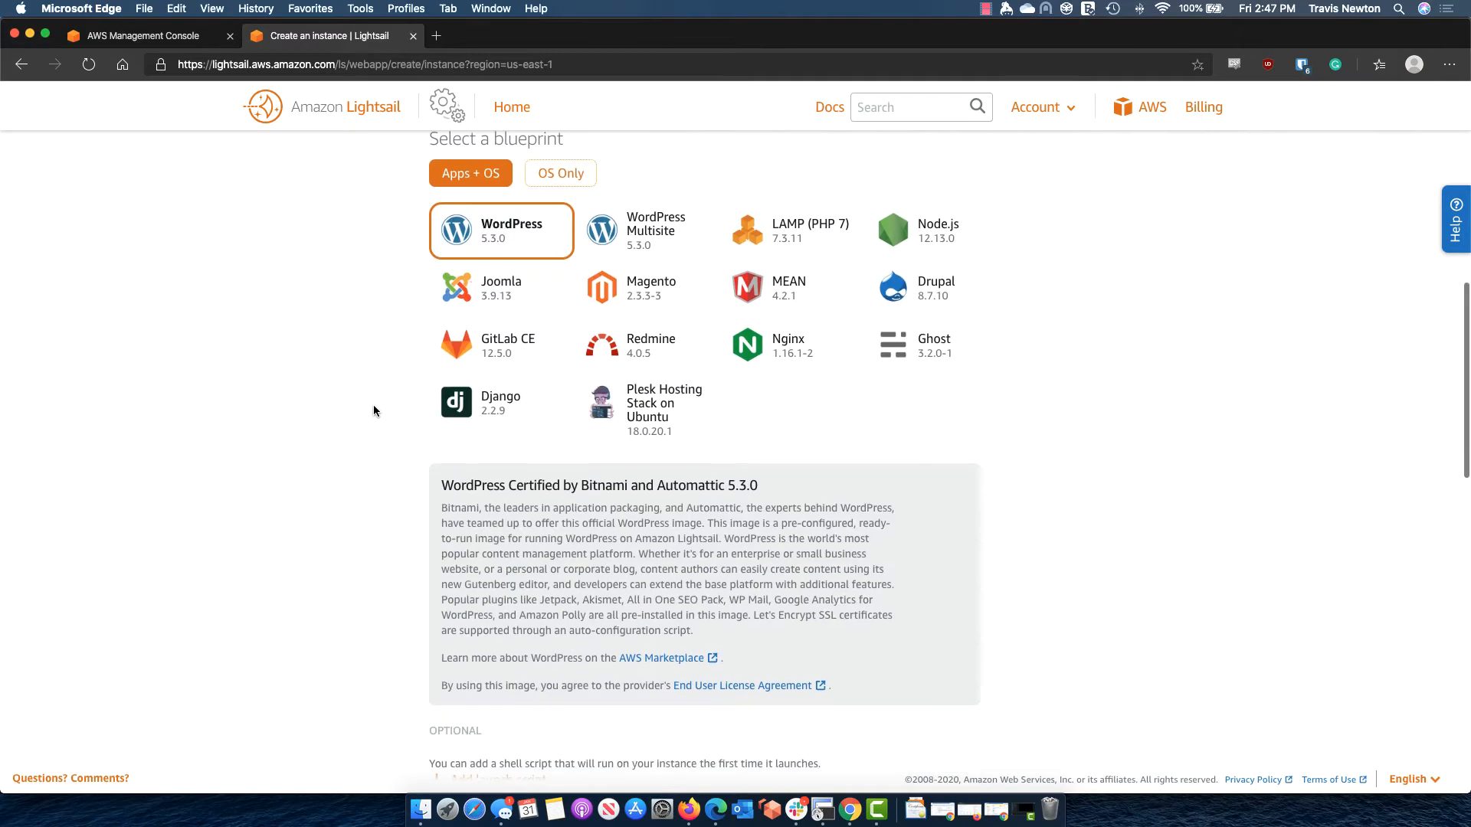
scroll(374, 405, down, 5)
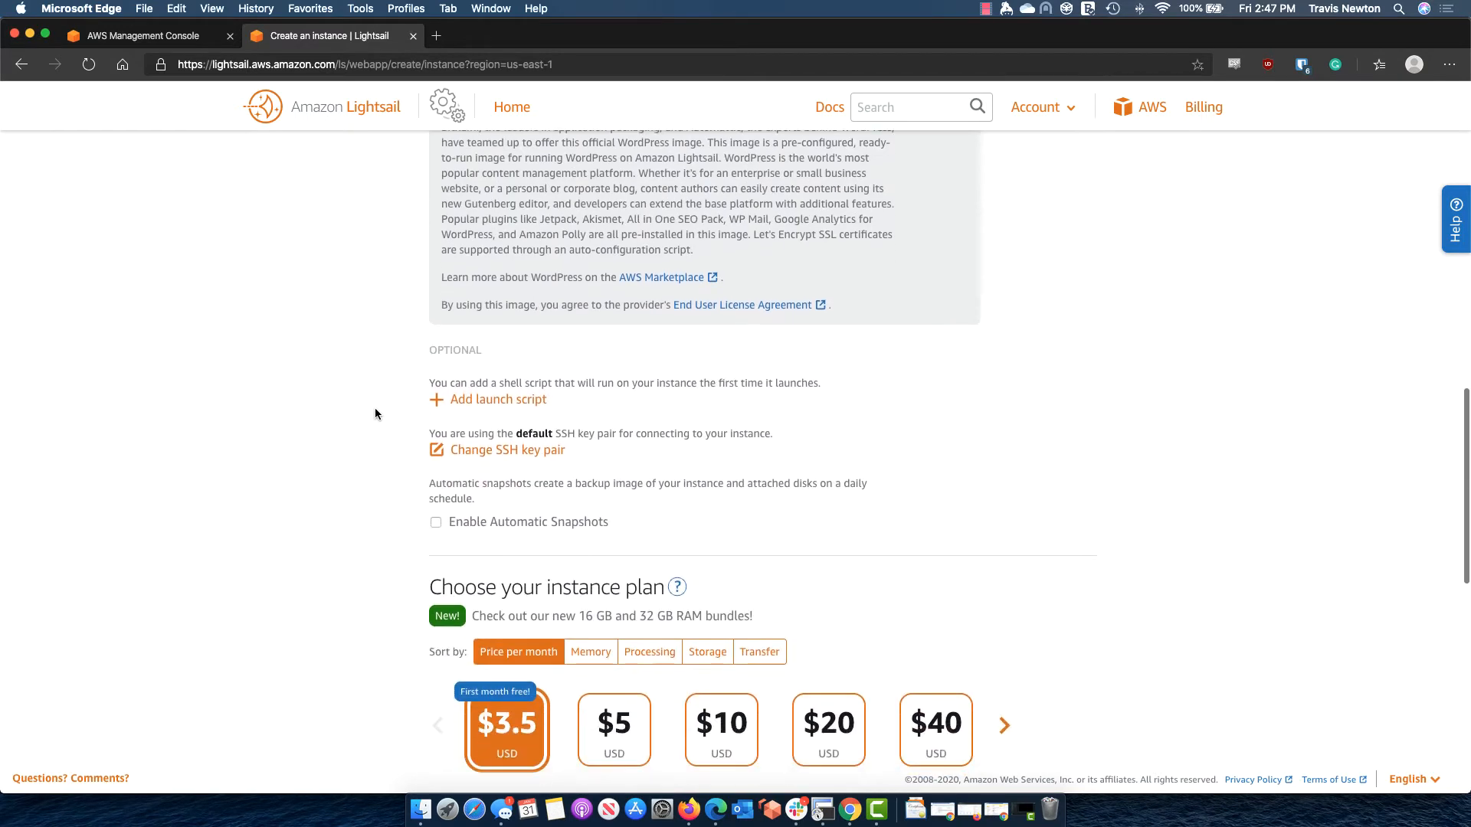
scroll(719, 484, down, 1)
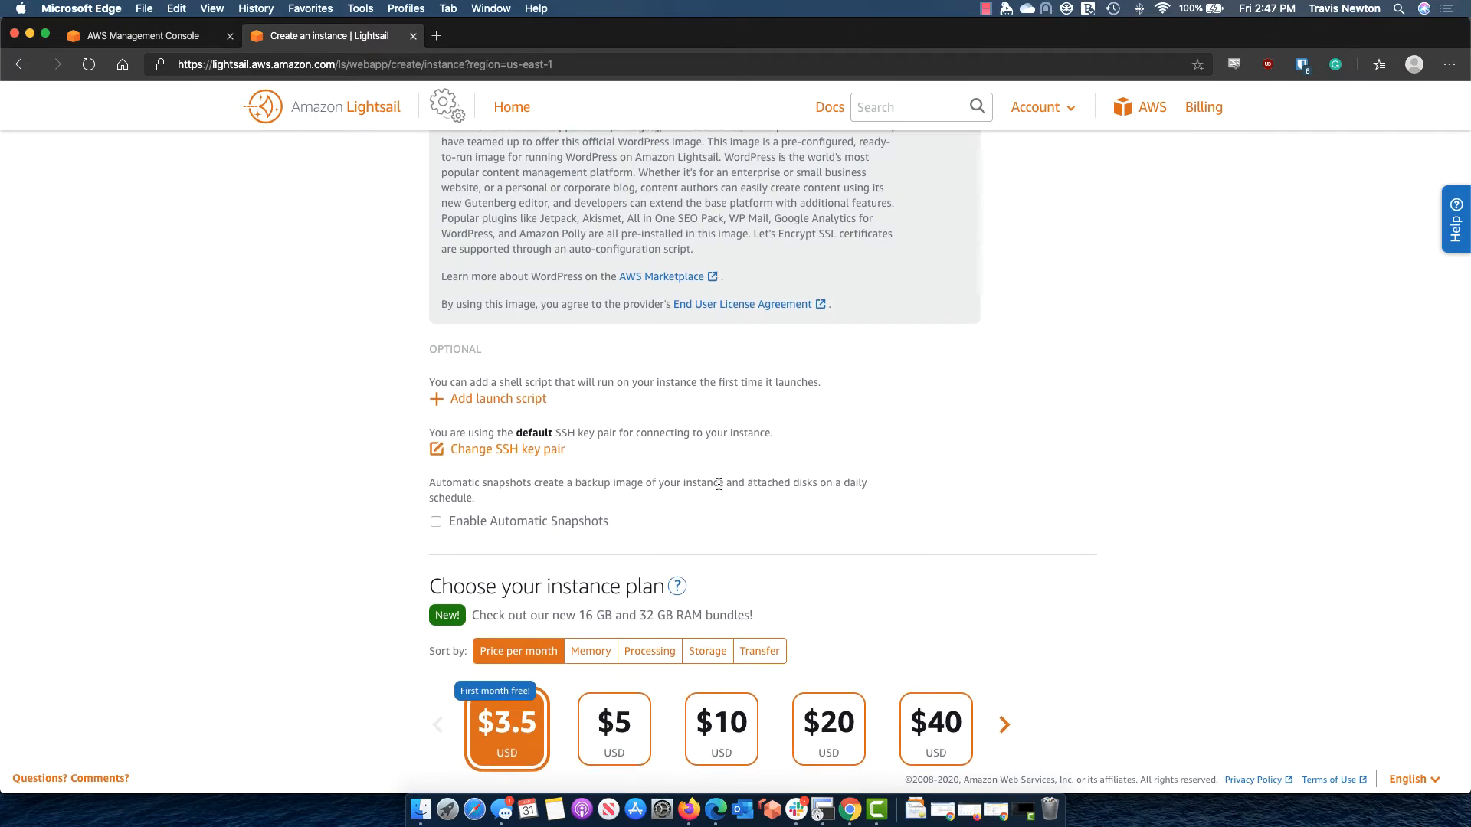
scroll(718, 484, down, 3)
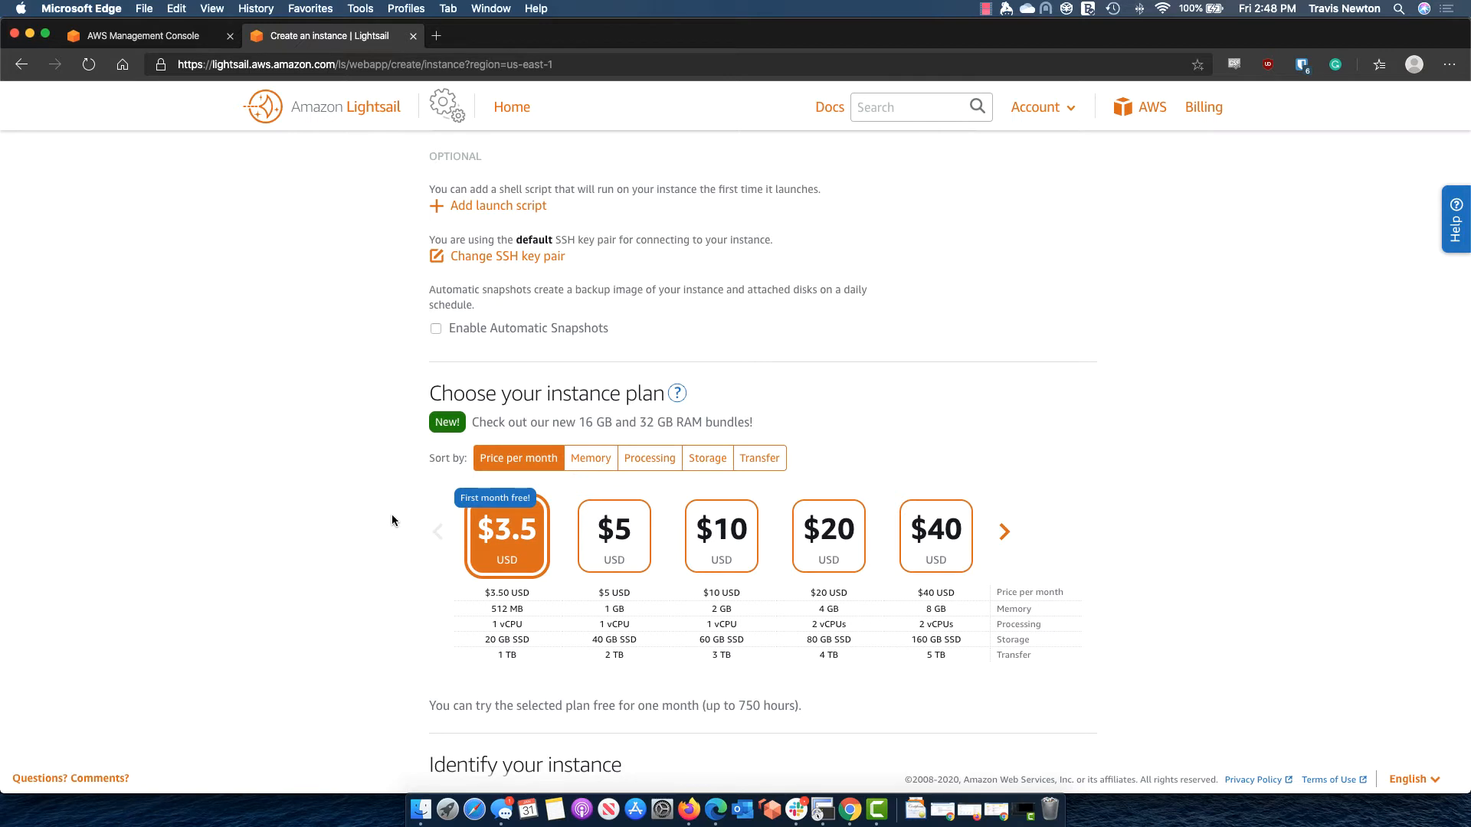
scroll(462, 485, down, 10)
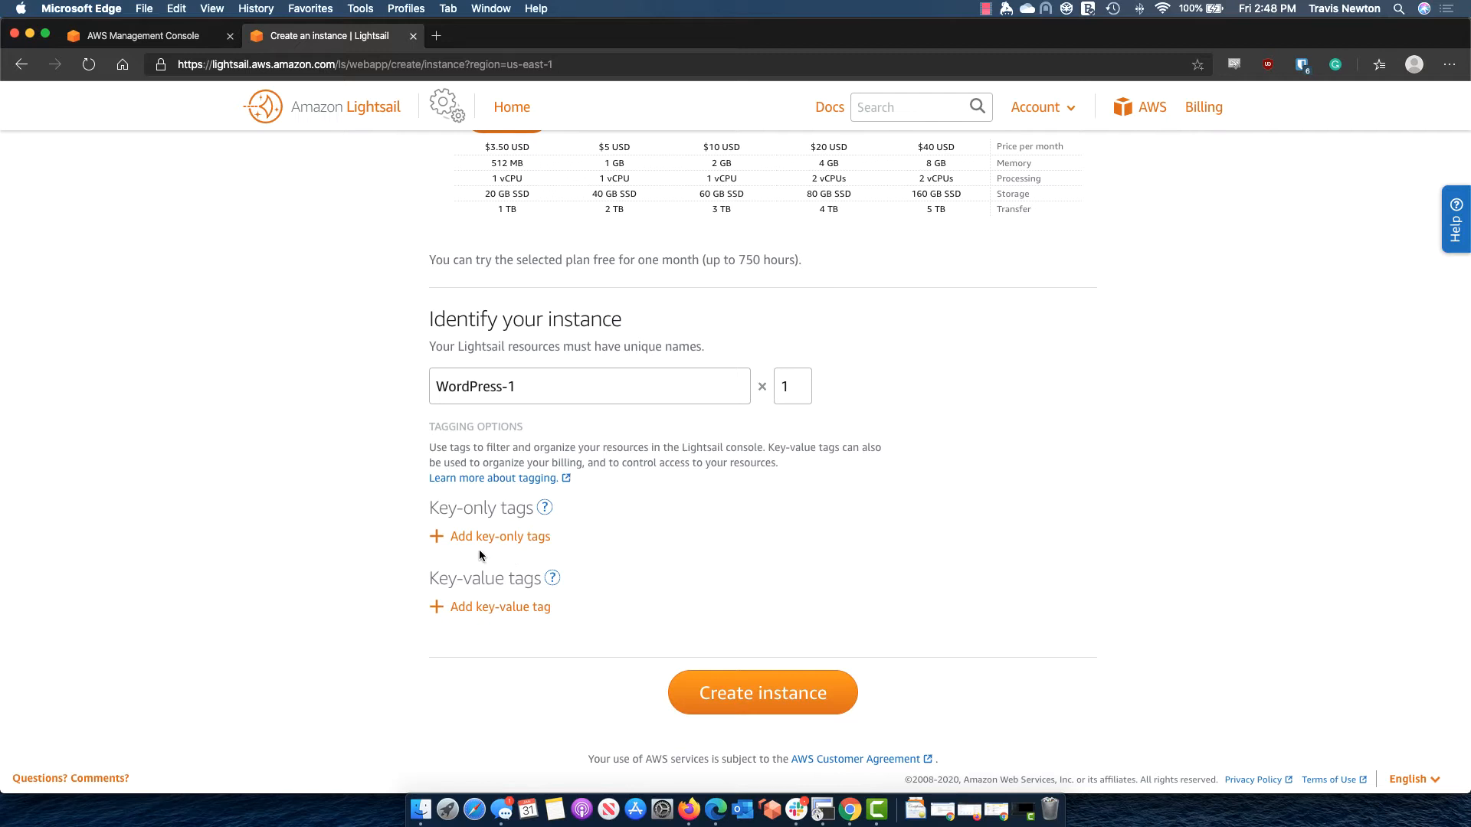
click(483, 607)
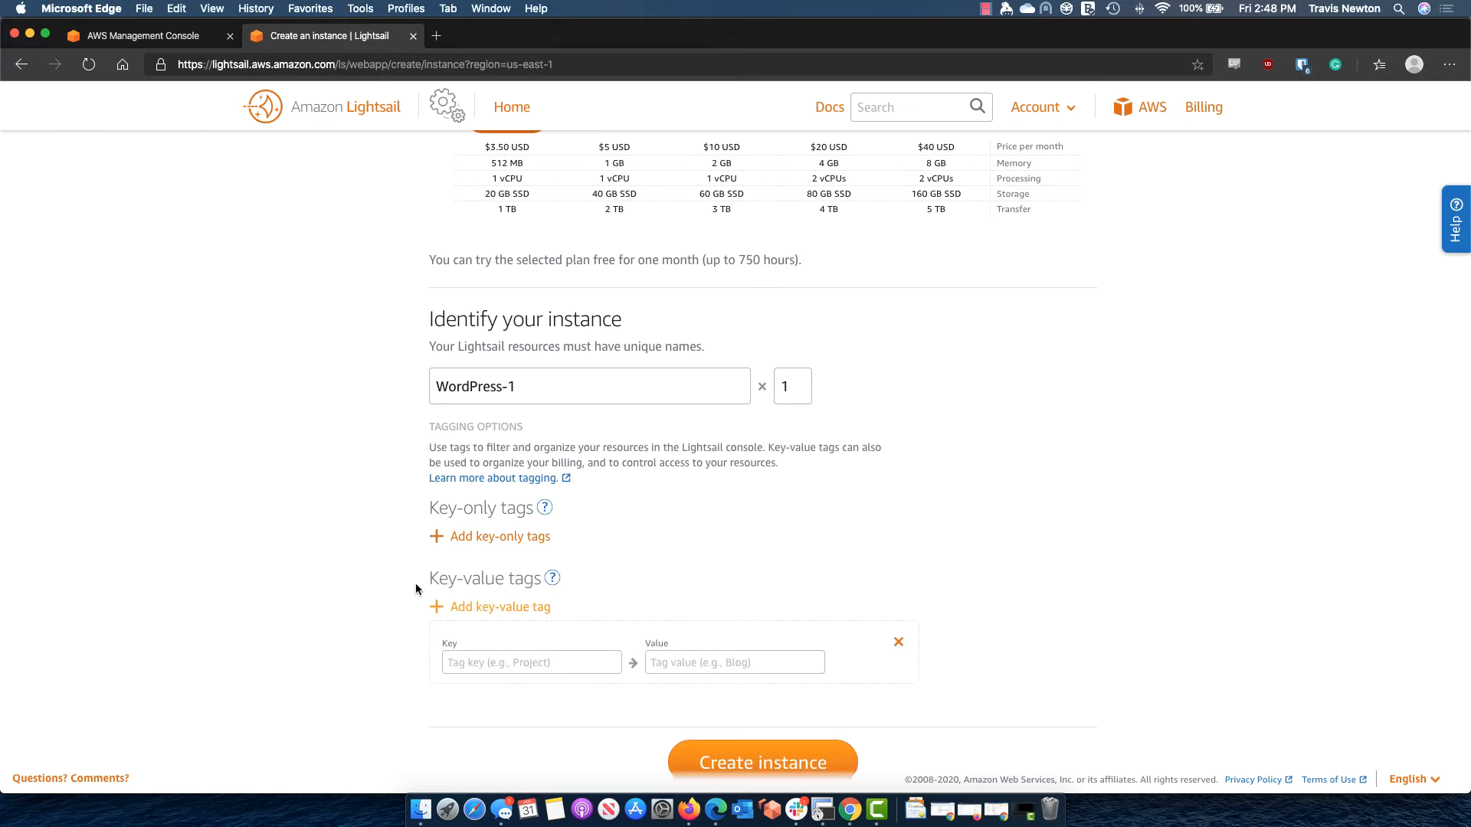
click(527, 661)
text(Application)
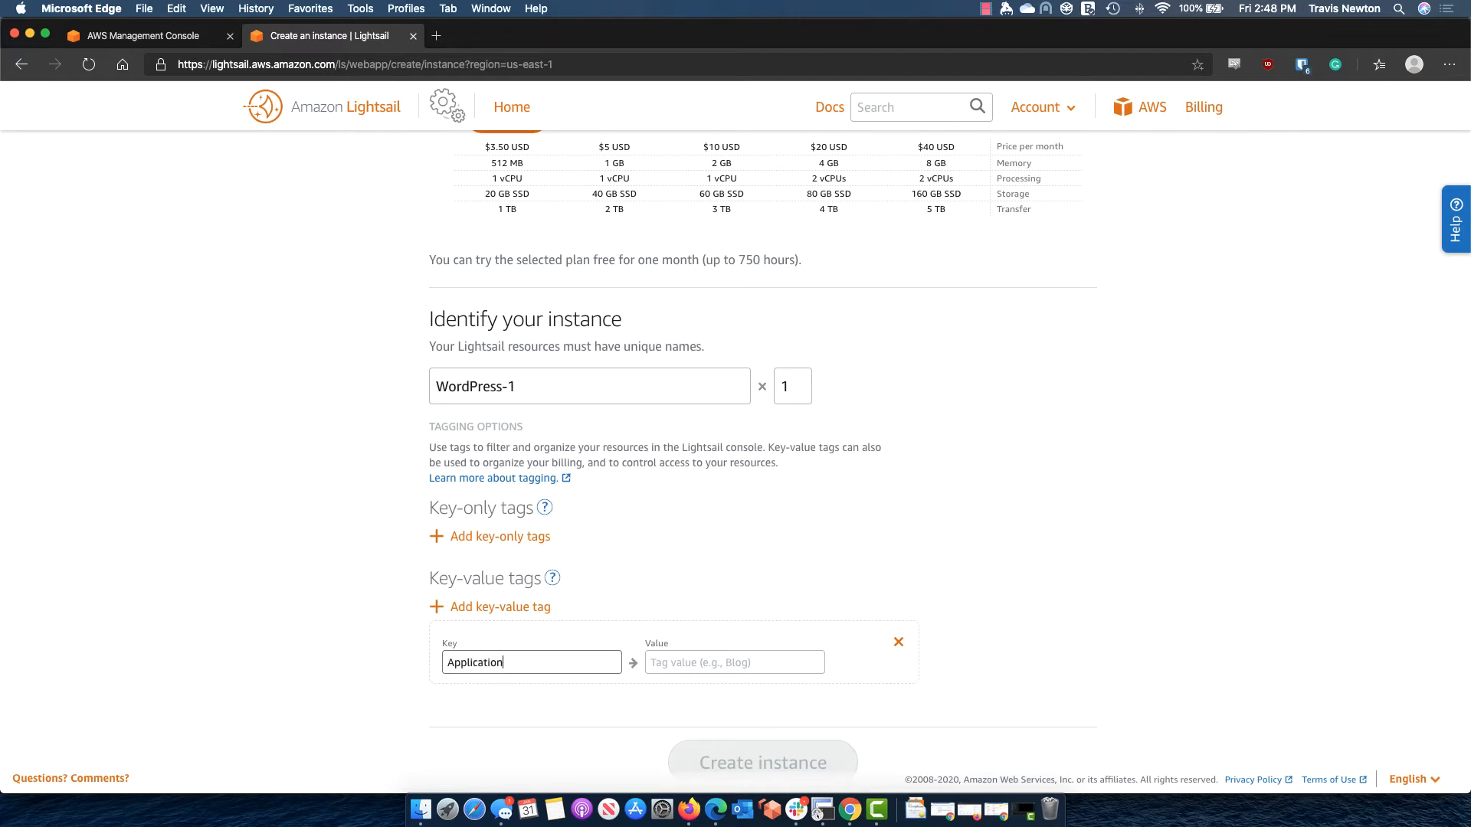
click(662, 660)
text(W)
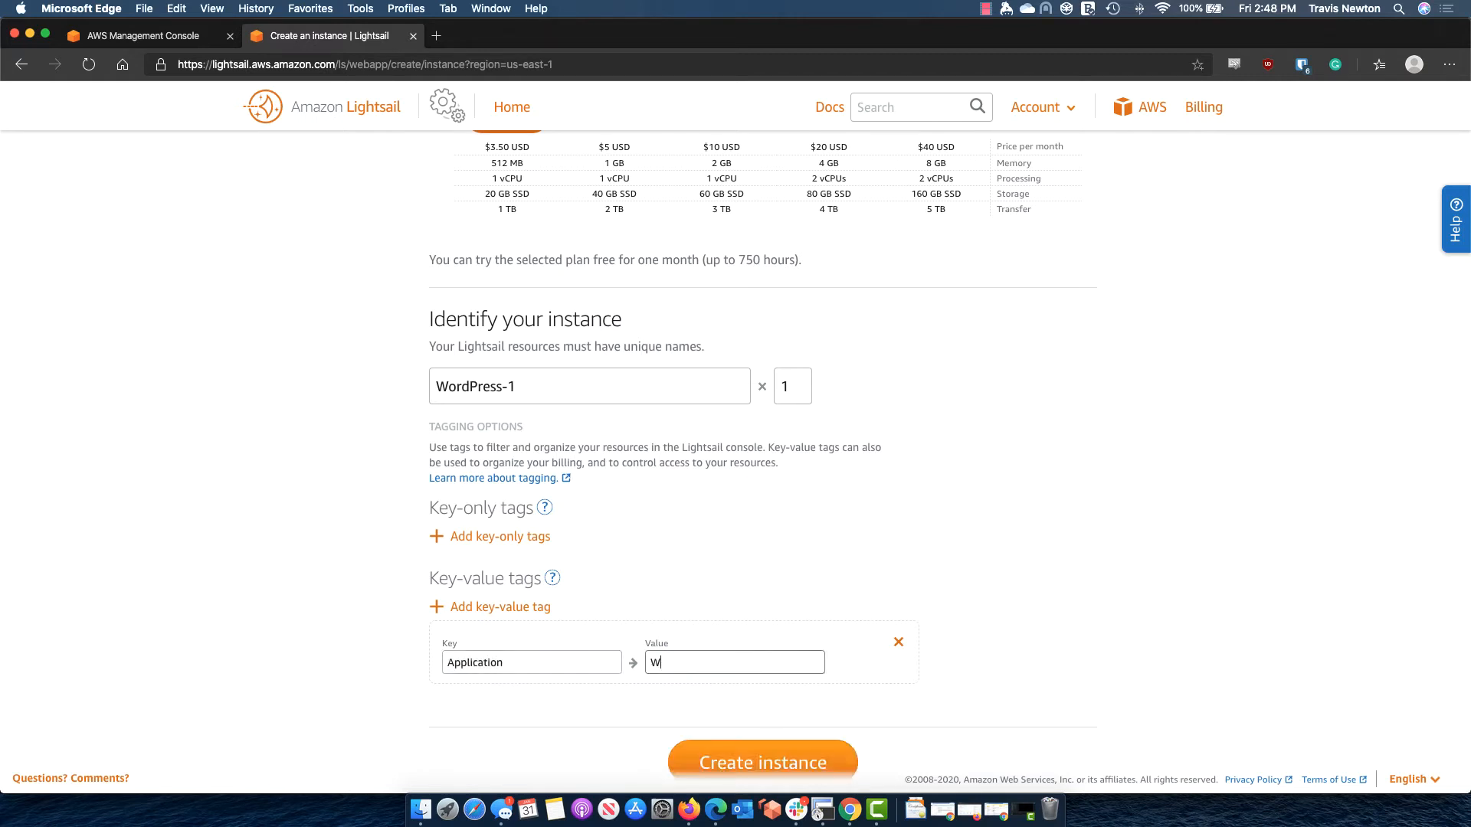
text(ordPress)
click(682, 700)
- Add a second key-value tag with key Site and value demo.com
click(510, 608)
click(549, 663)
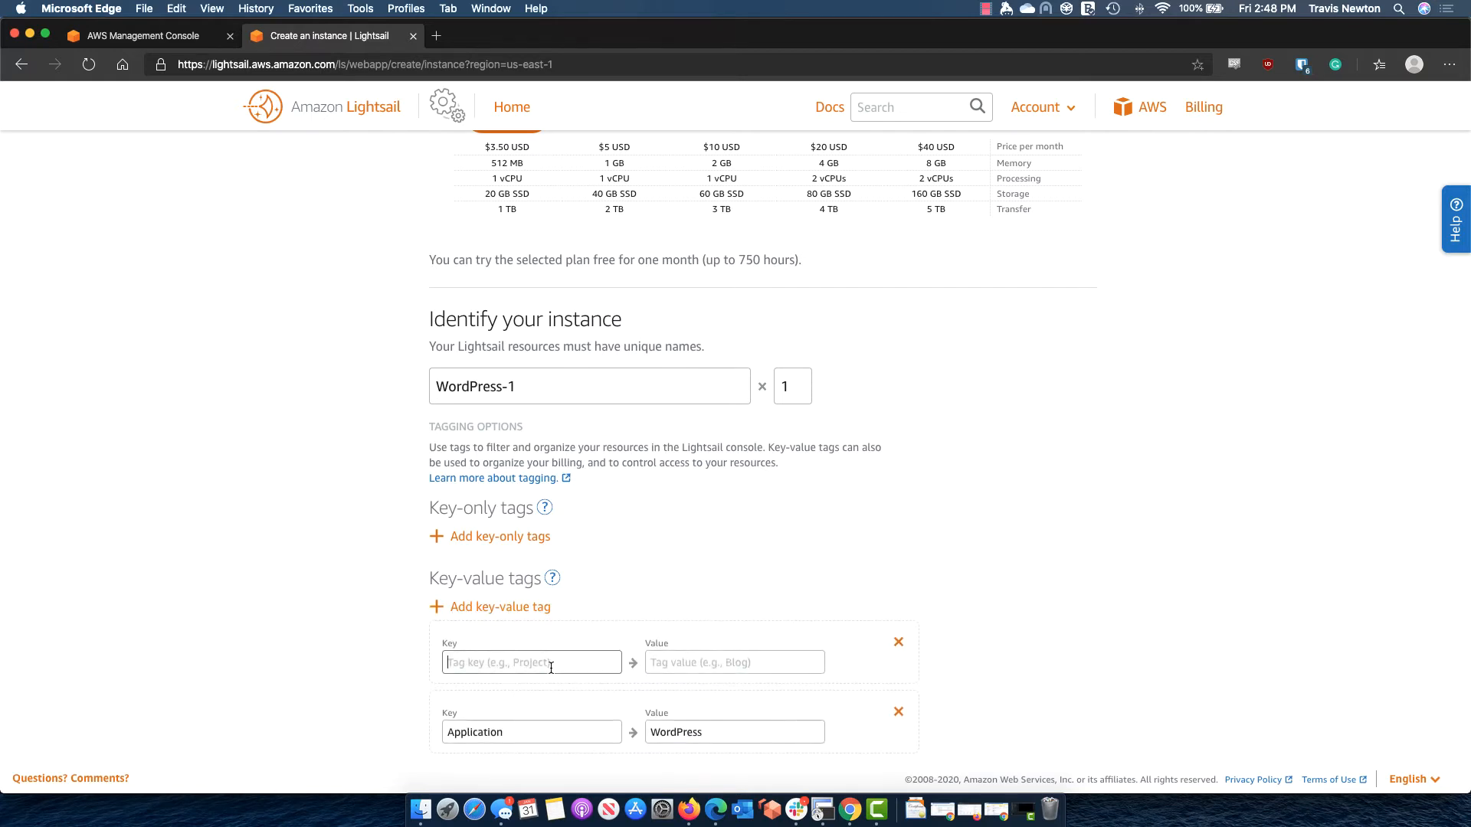
text(Site)
key(Tab)
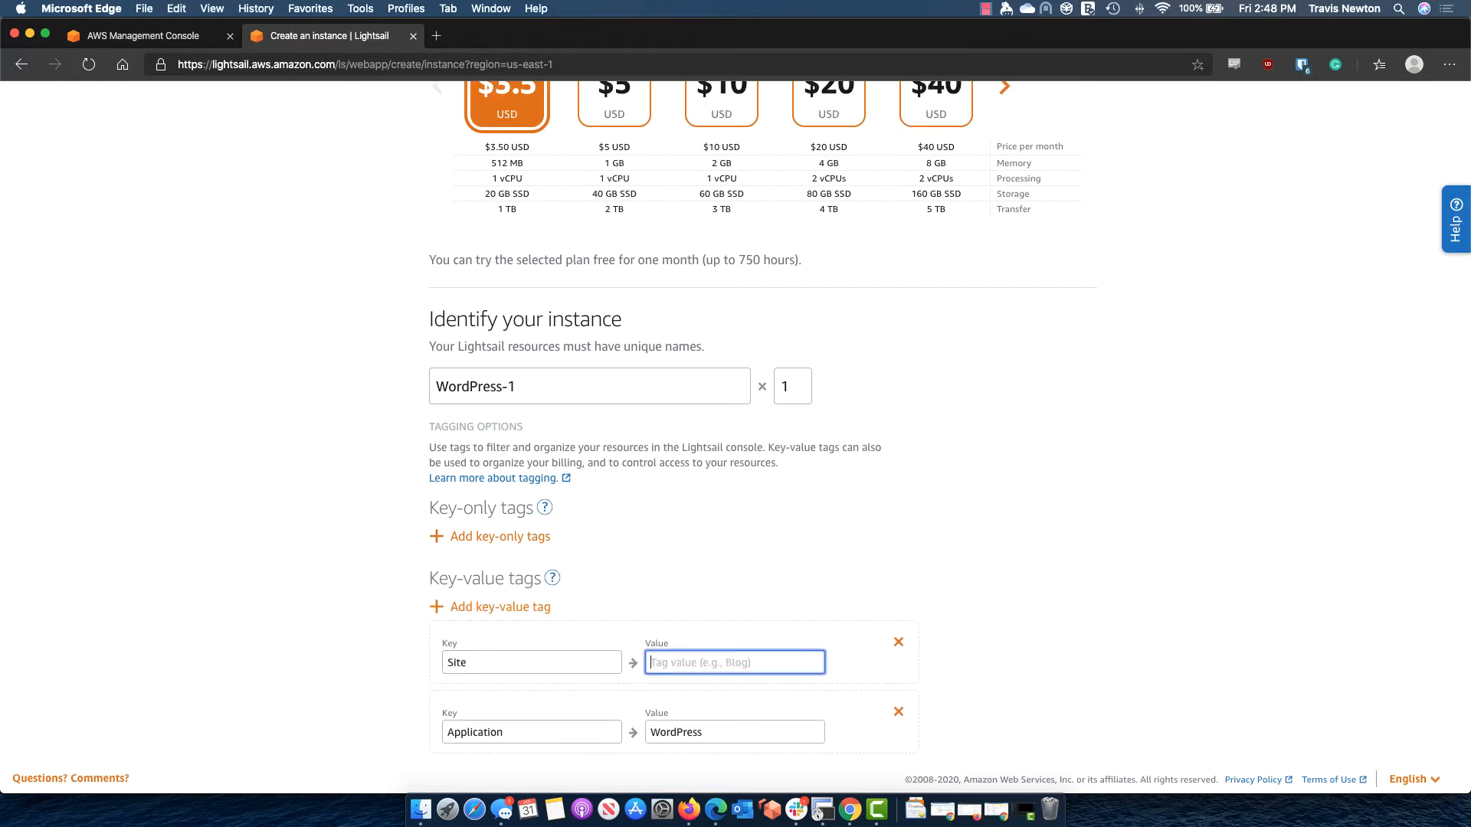
text(demo.com)
click(596, 599)
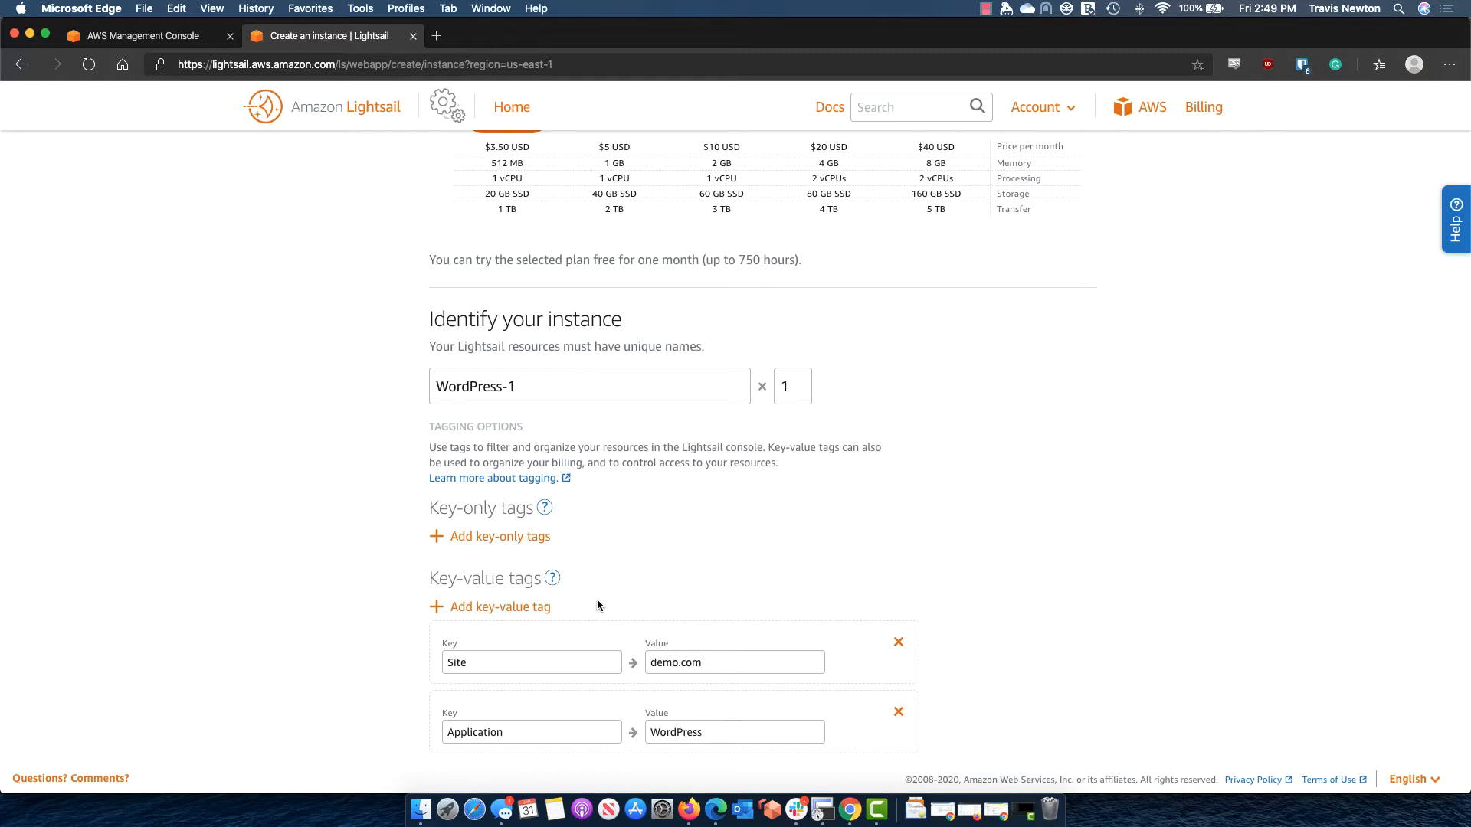
- Create the WordPress-1 instance and refresh the instances list to update its status
scroll(610, 586, down, 5)
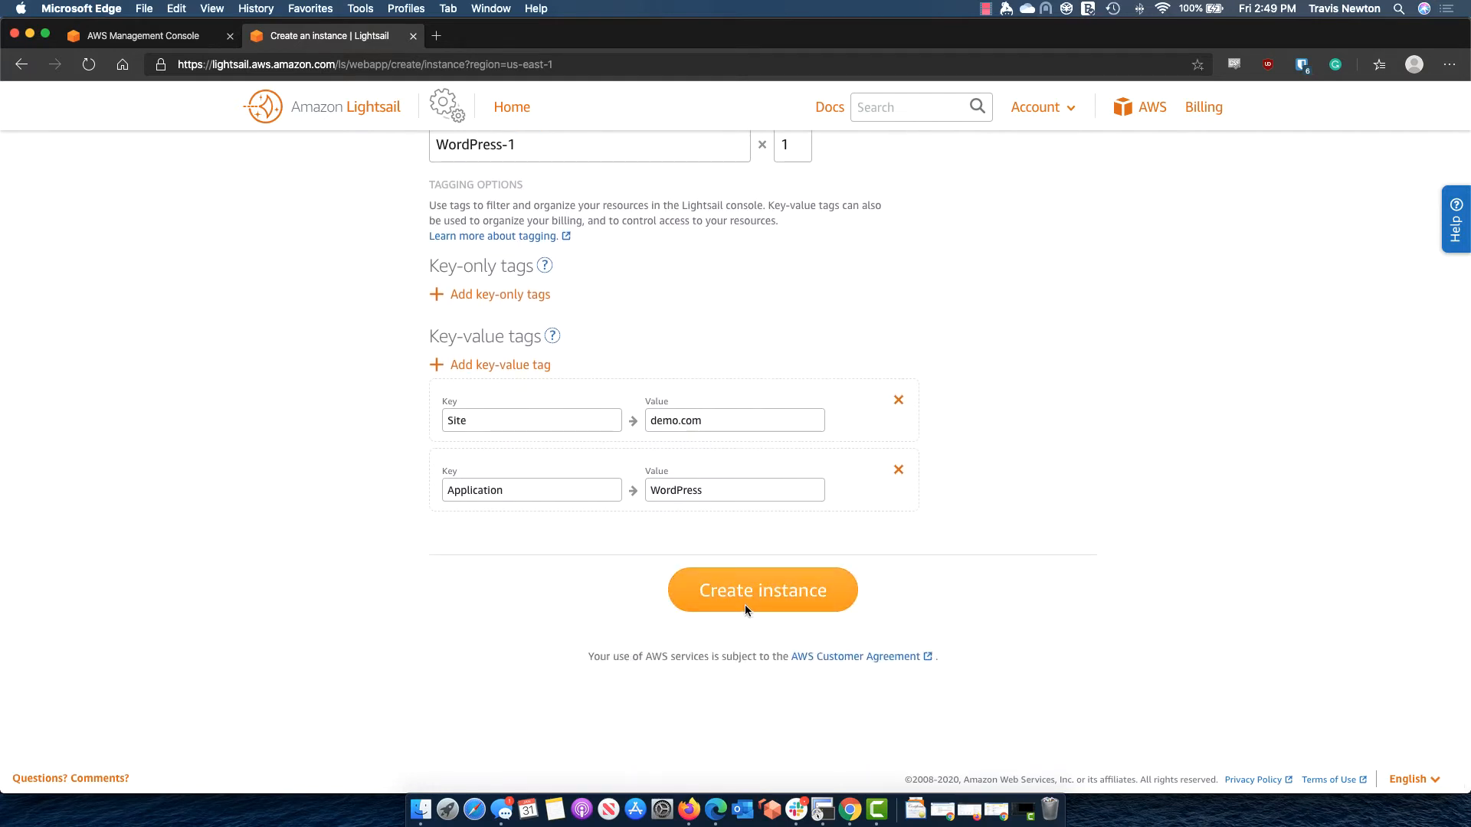
click(745, 606)
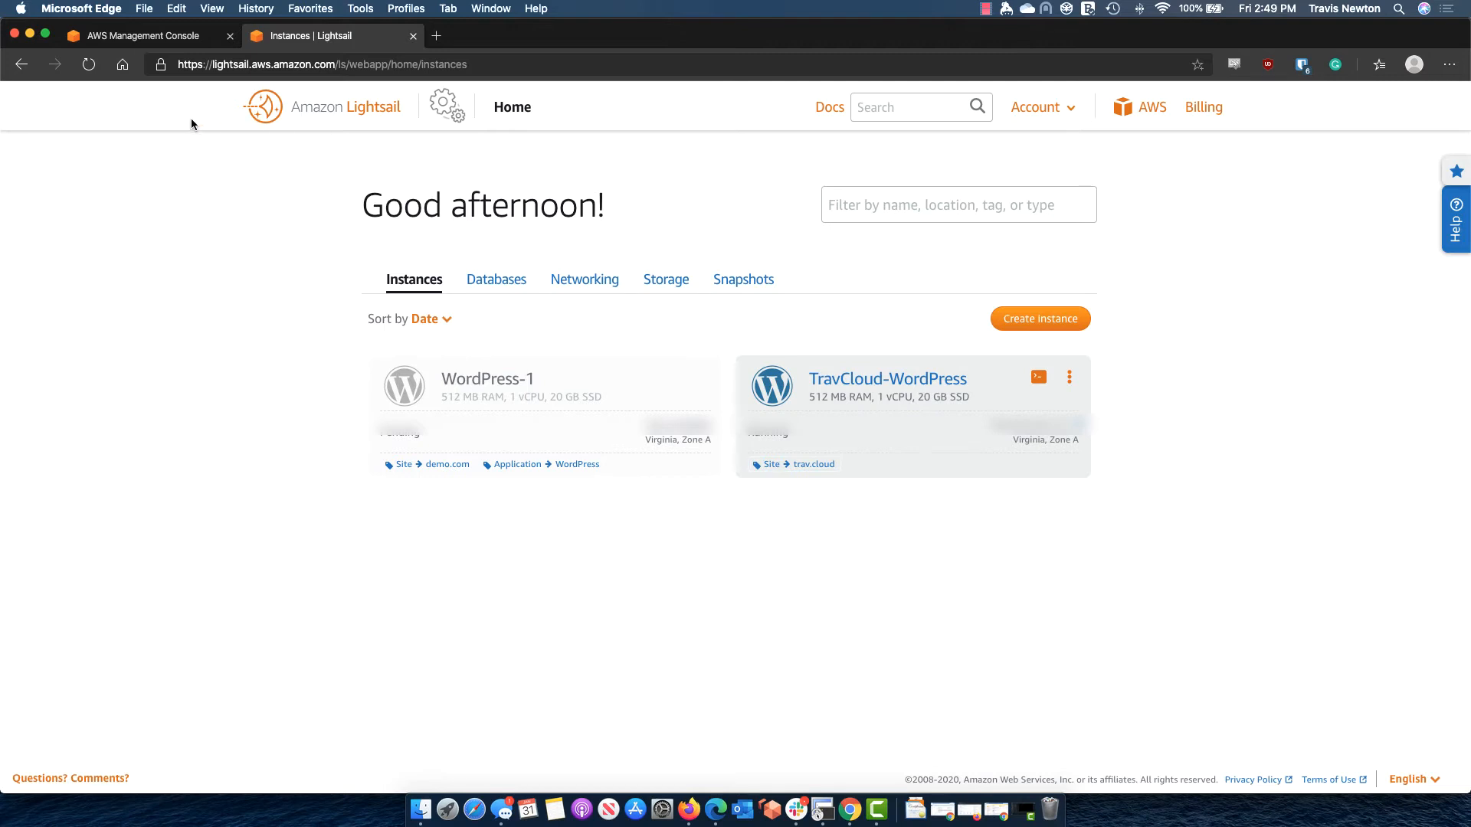
click(89, 68)
click(90, 67)
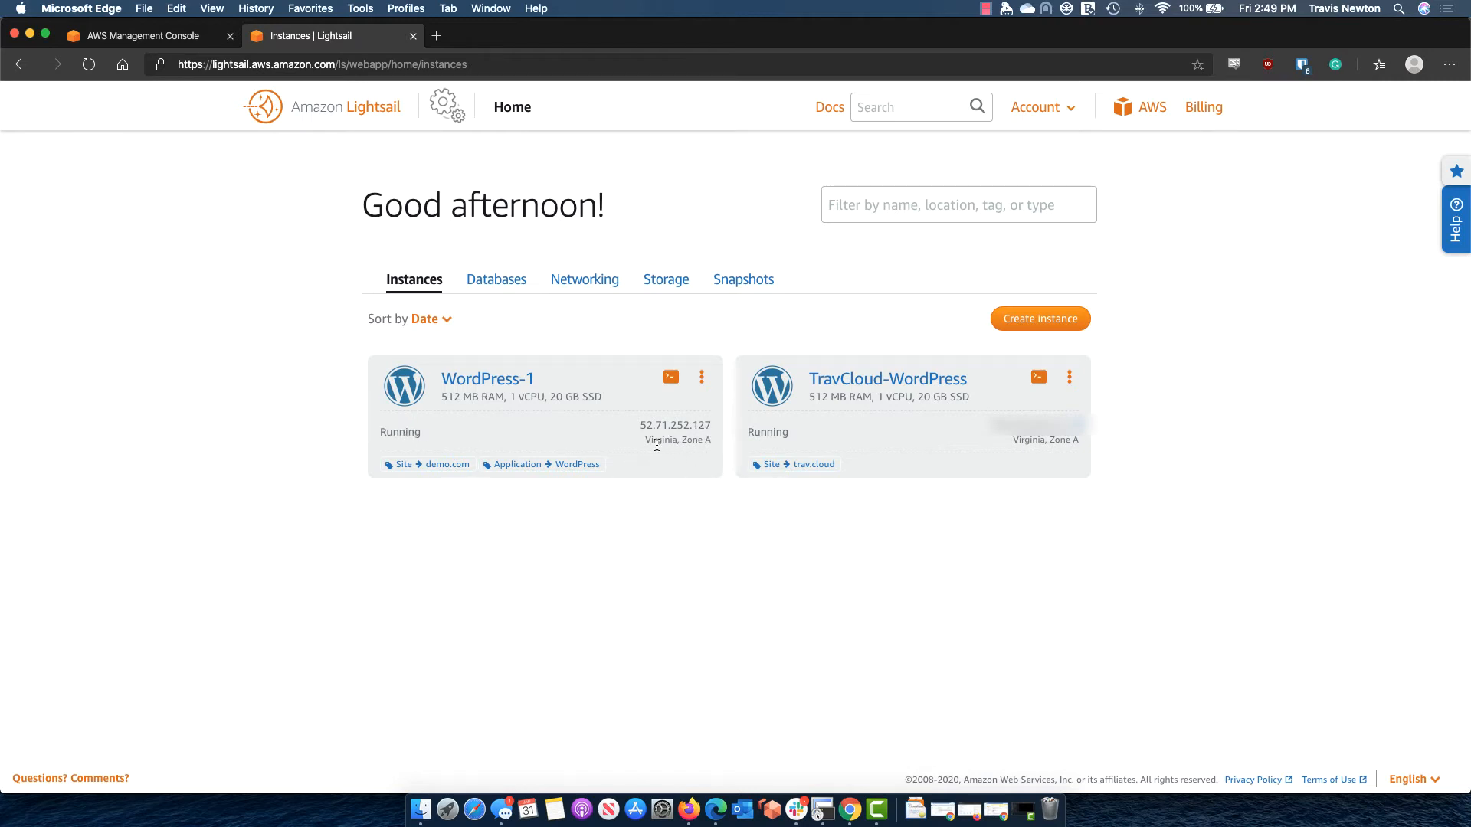
- Open the WordPress-1 instance's details and examine its connection, storage, metrics and networking information
drag(646, 442, 711, 448)
click(715, 446)
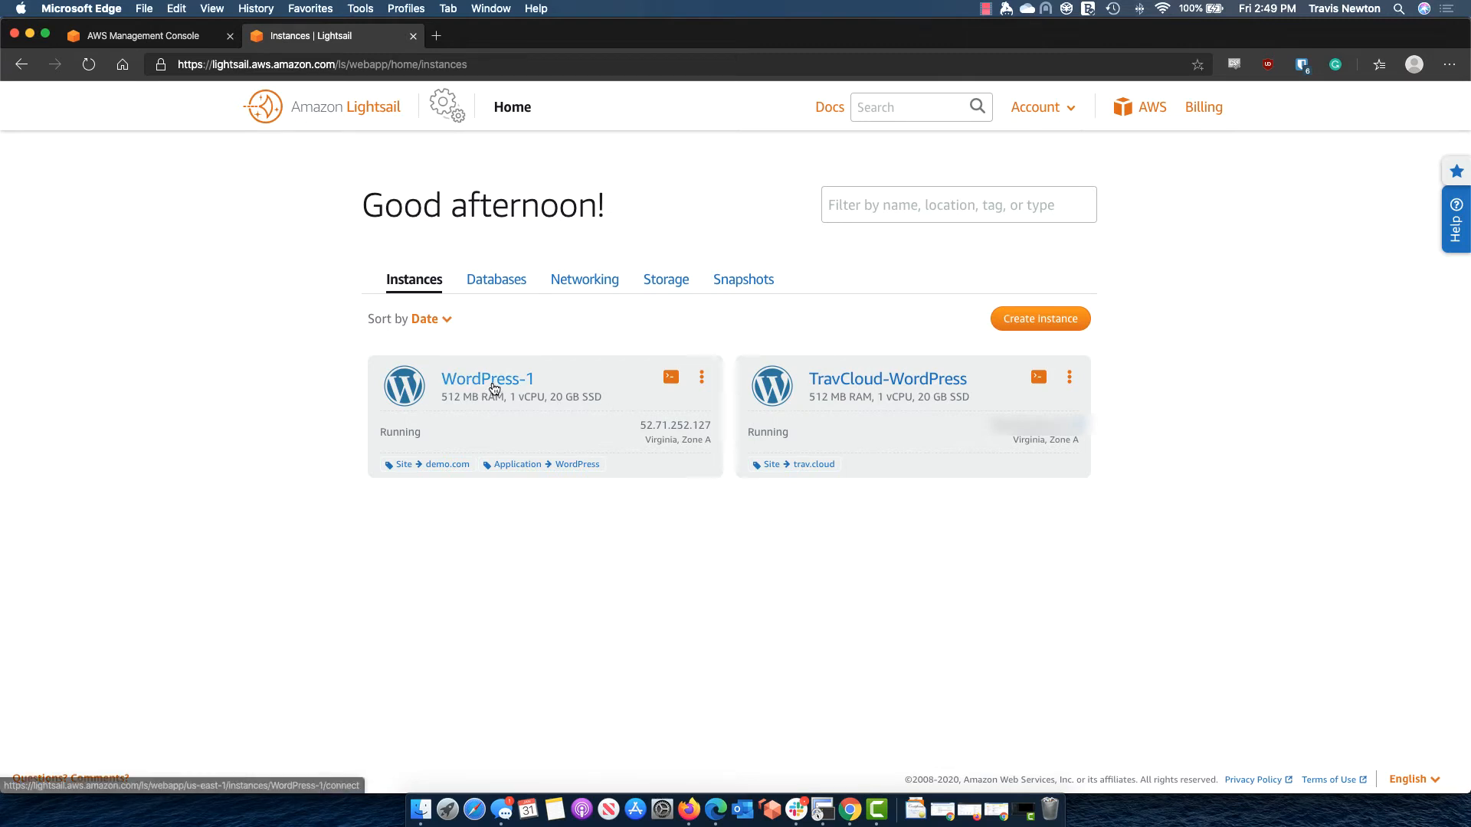
click(492, 381)
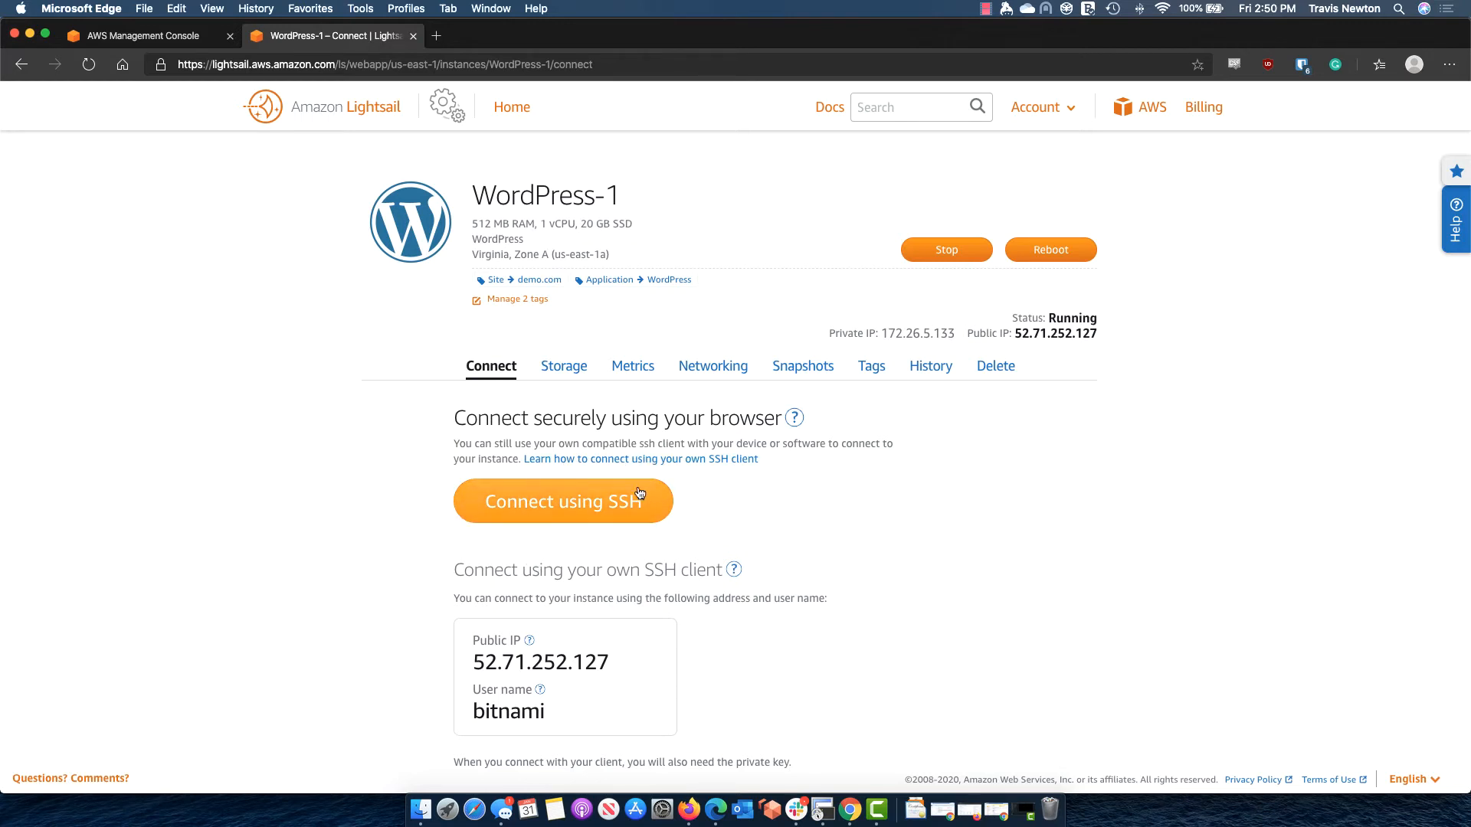
scroll(630, 501, down, 1)
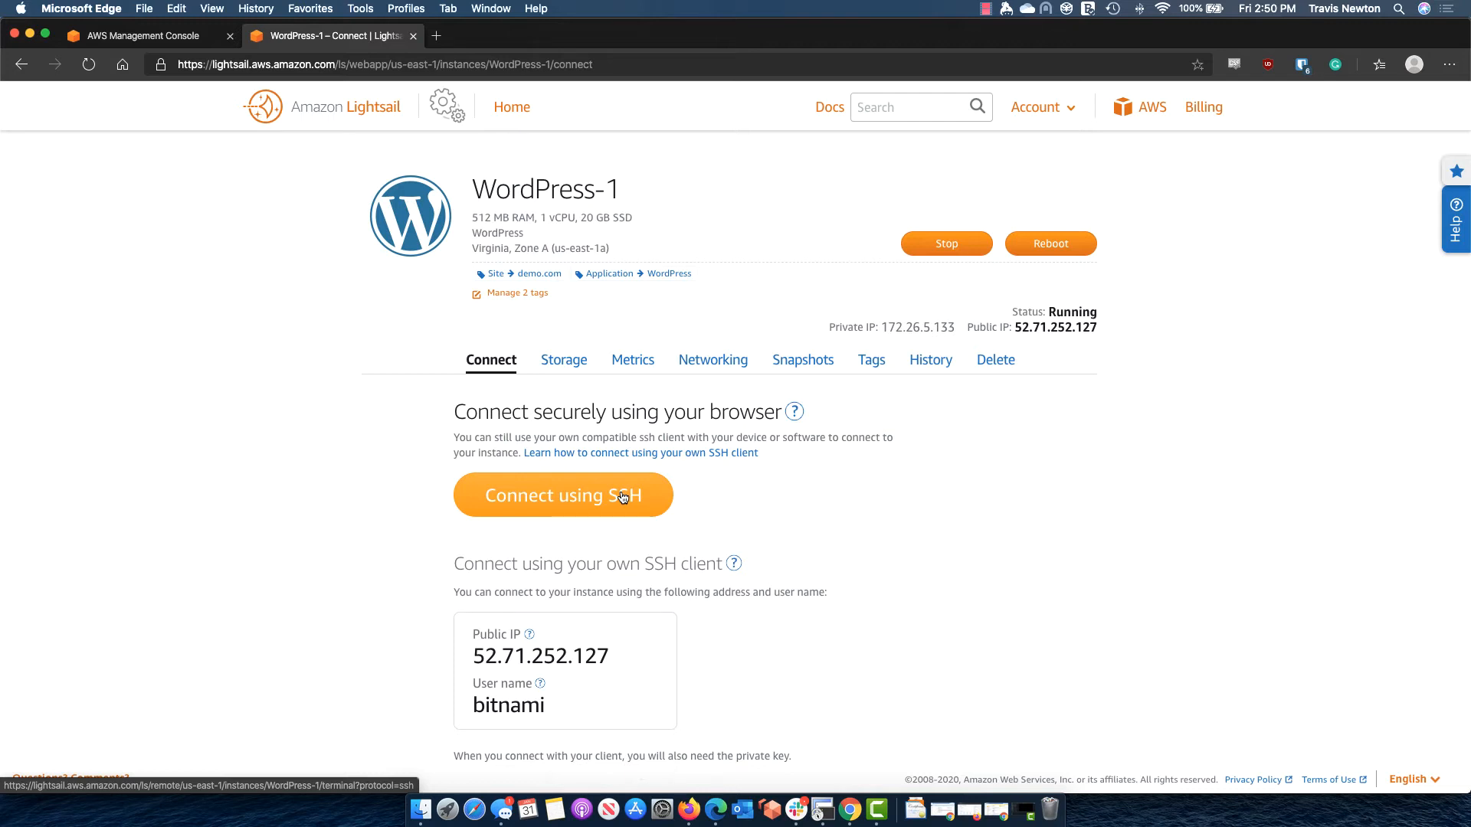
click(566, 362)
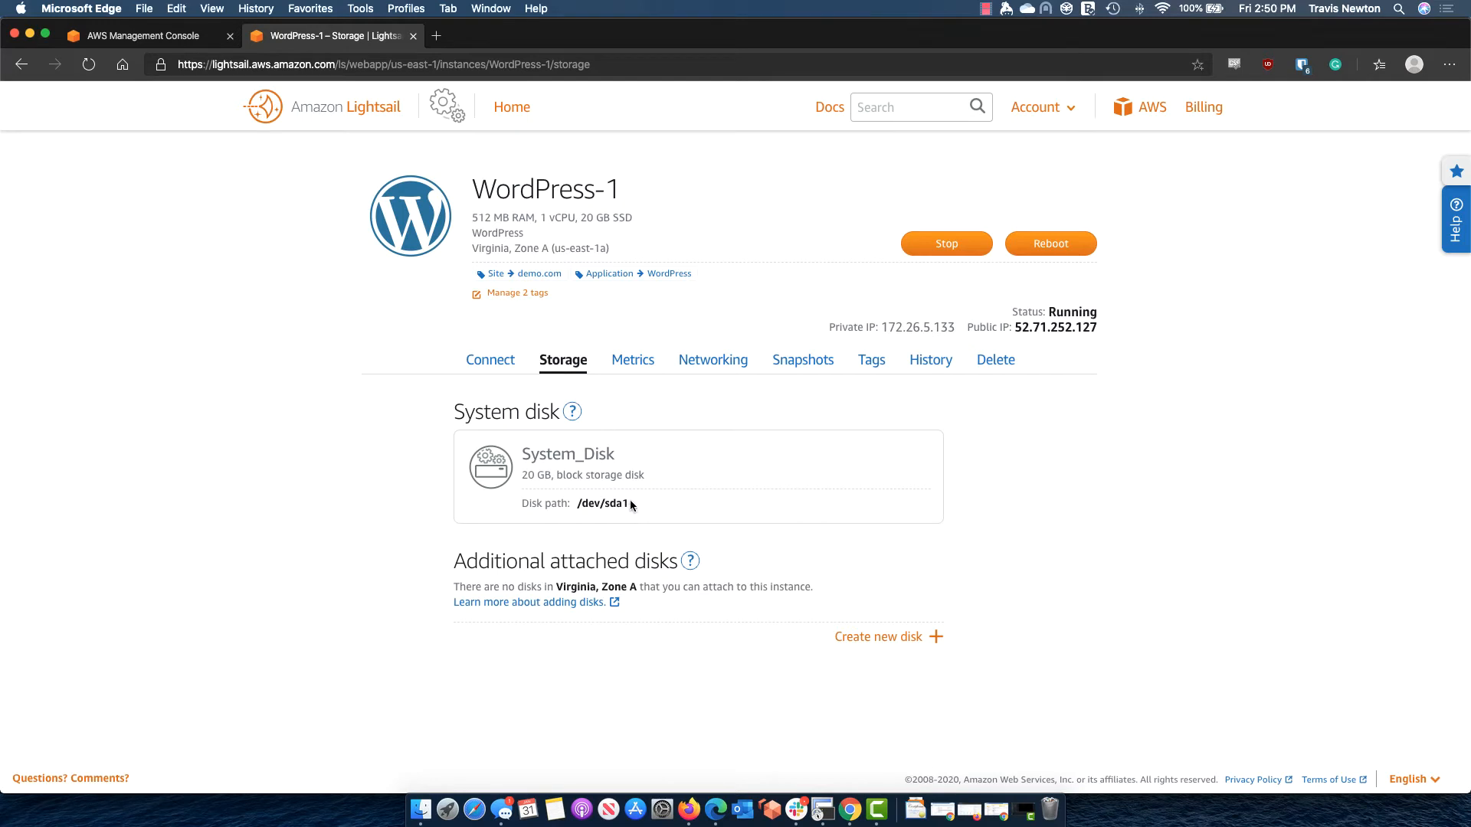
click(634, 365)
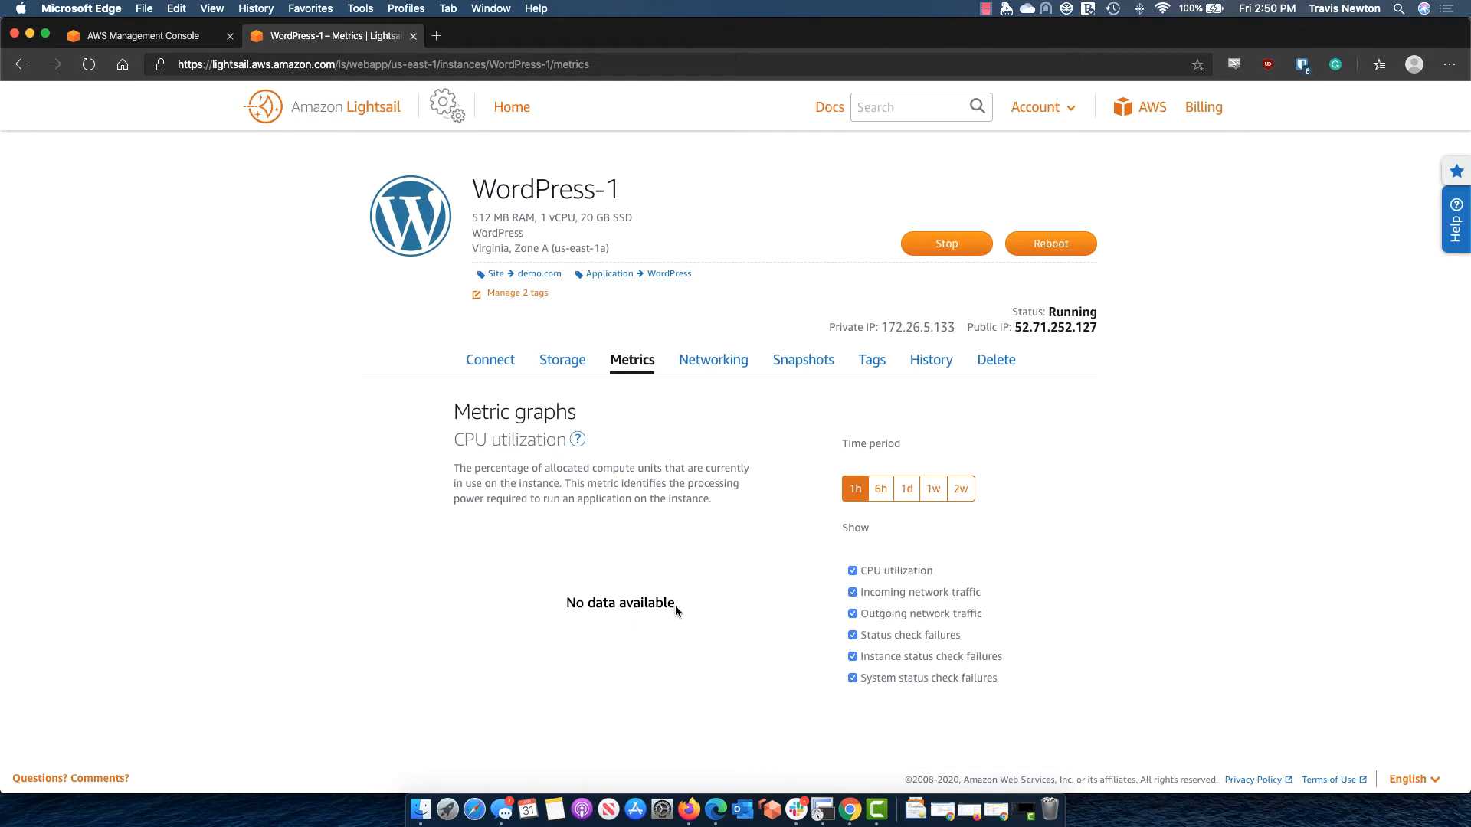
click(701, 365)
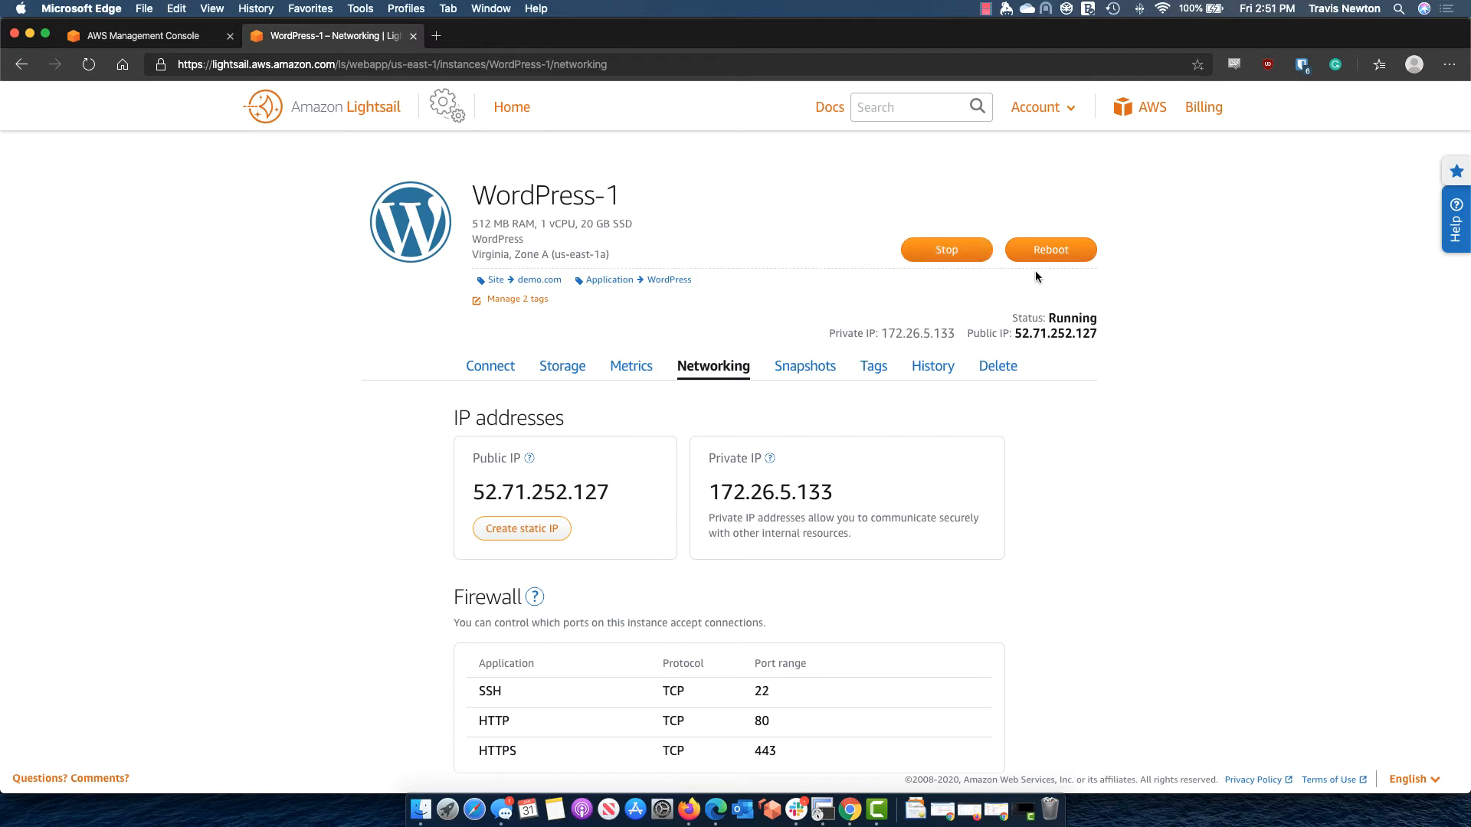
- Start creating a static IP address from the WordPress-1 instance's networking settings and attach it to WordPress-1
click(541, 527)
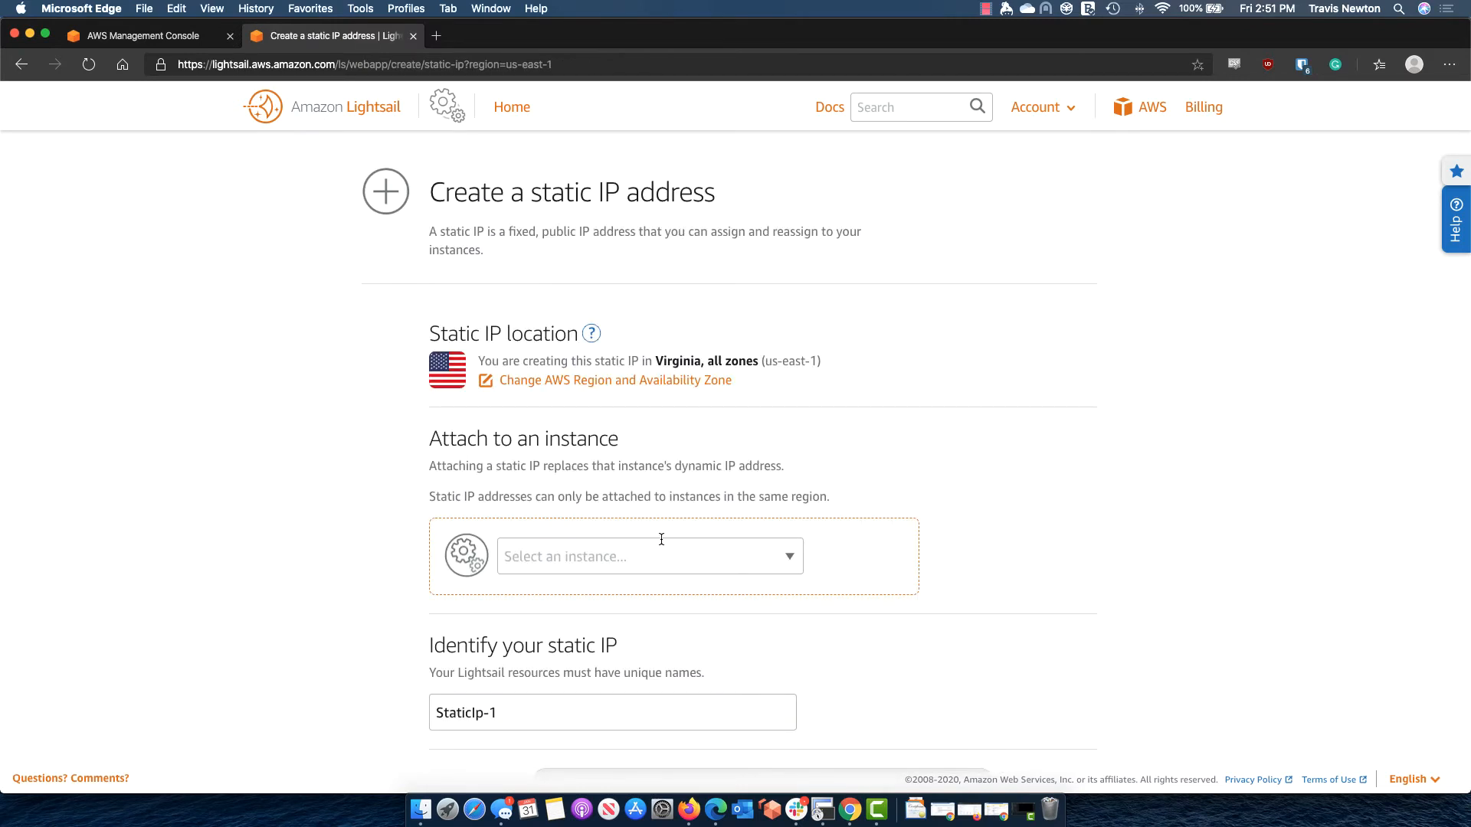
scroll(634, 398, down, 3)
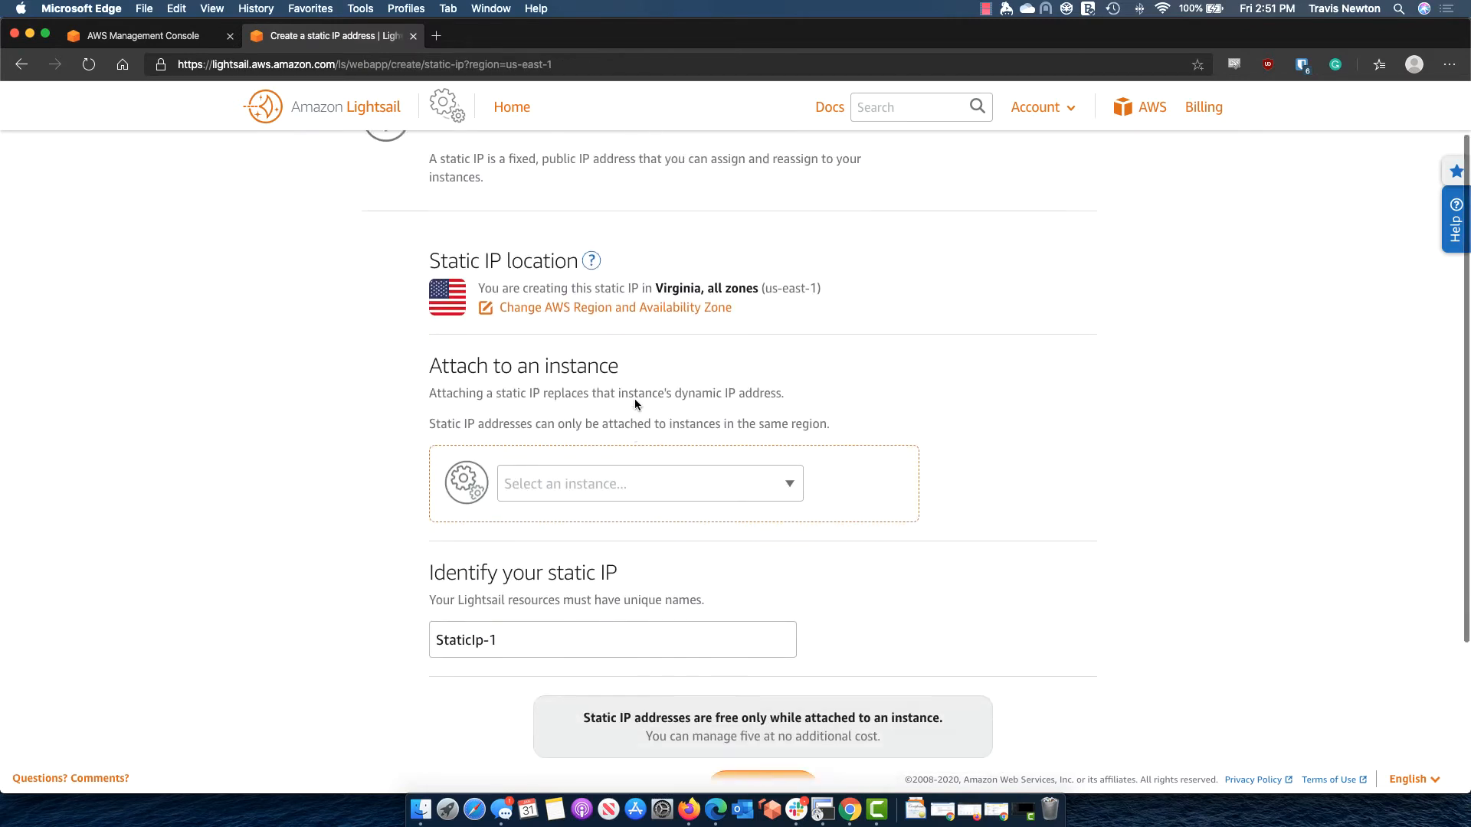
click(641, 452)
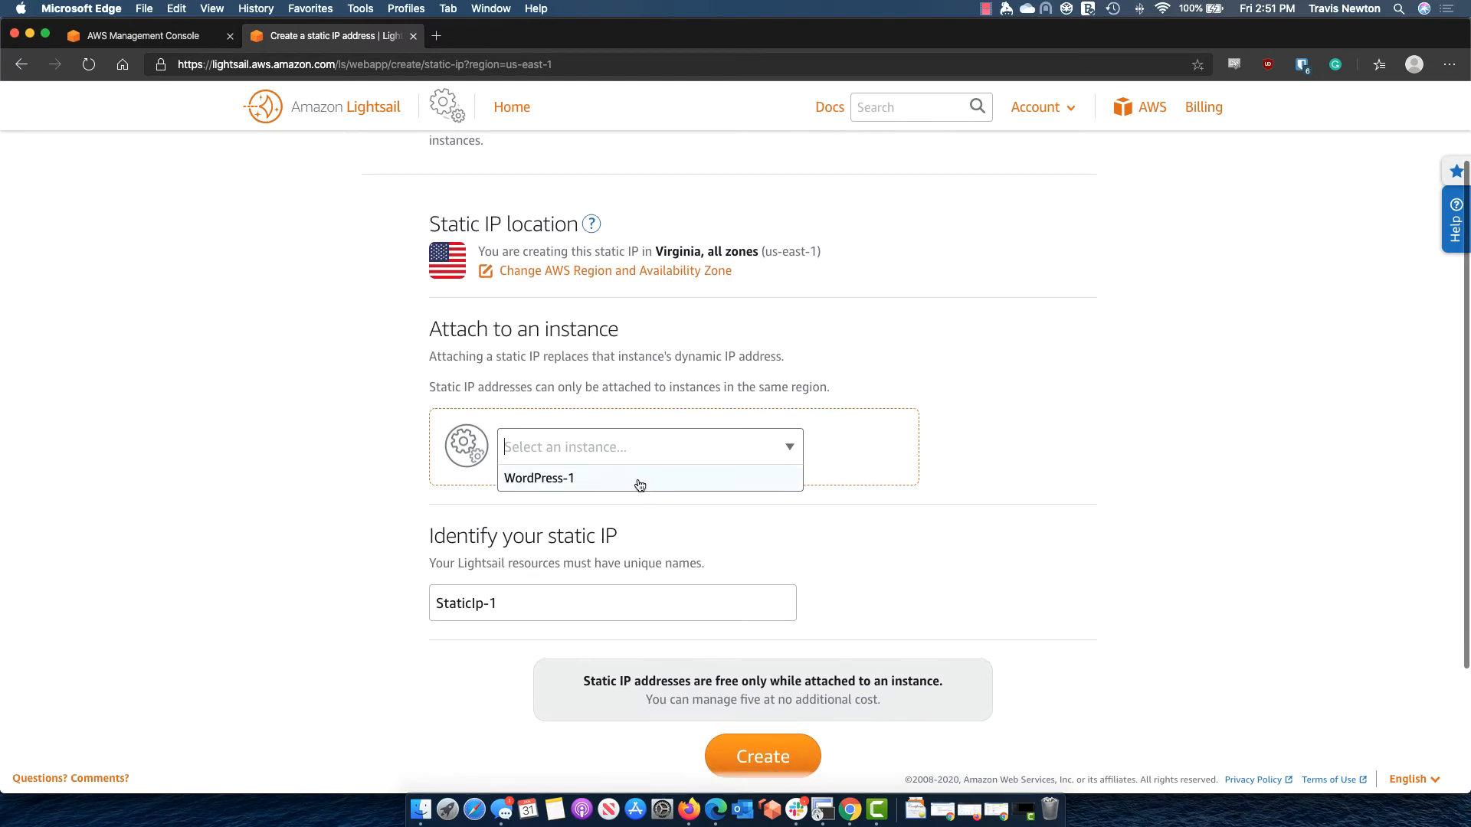
click(639, 481)
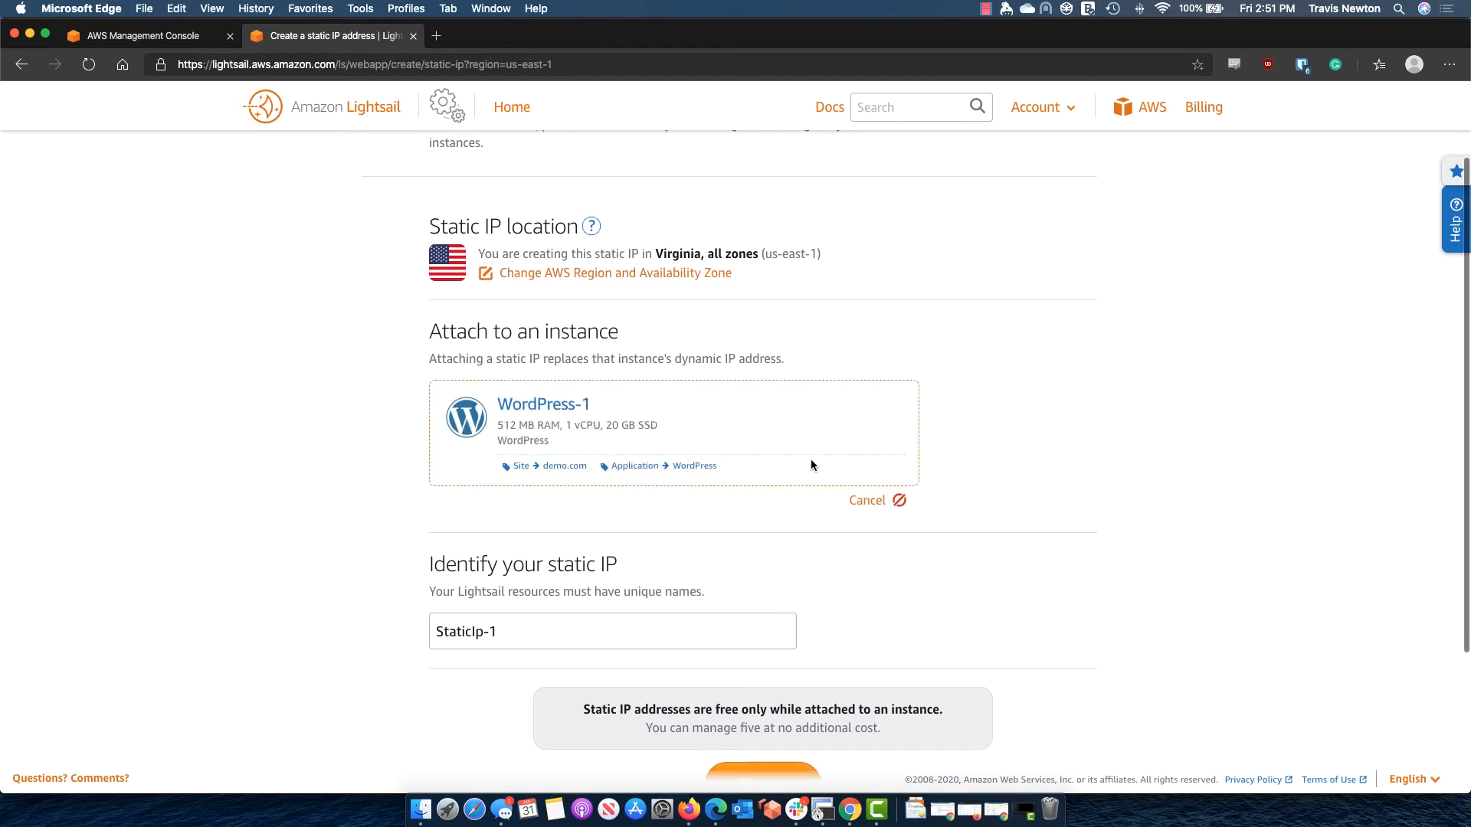
scroll(808, 462, down, 3)
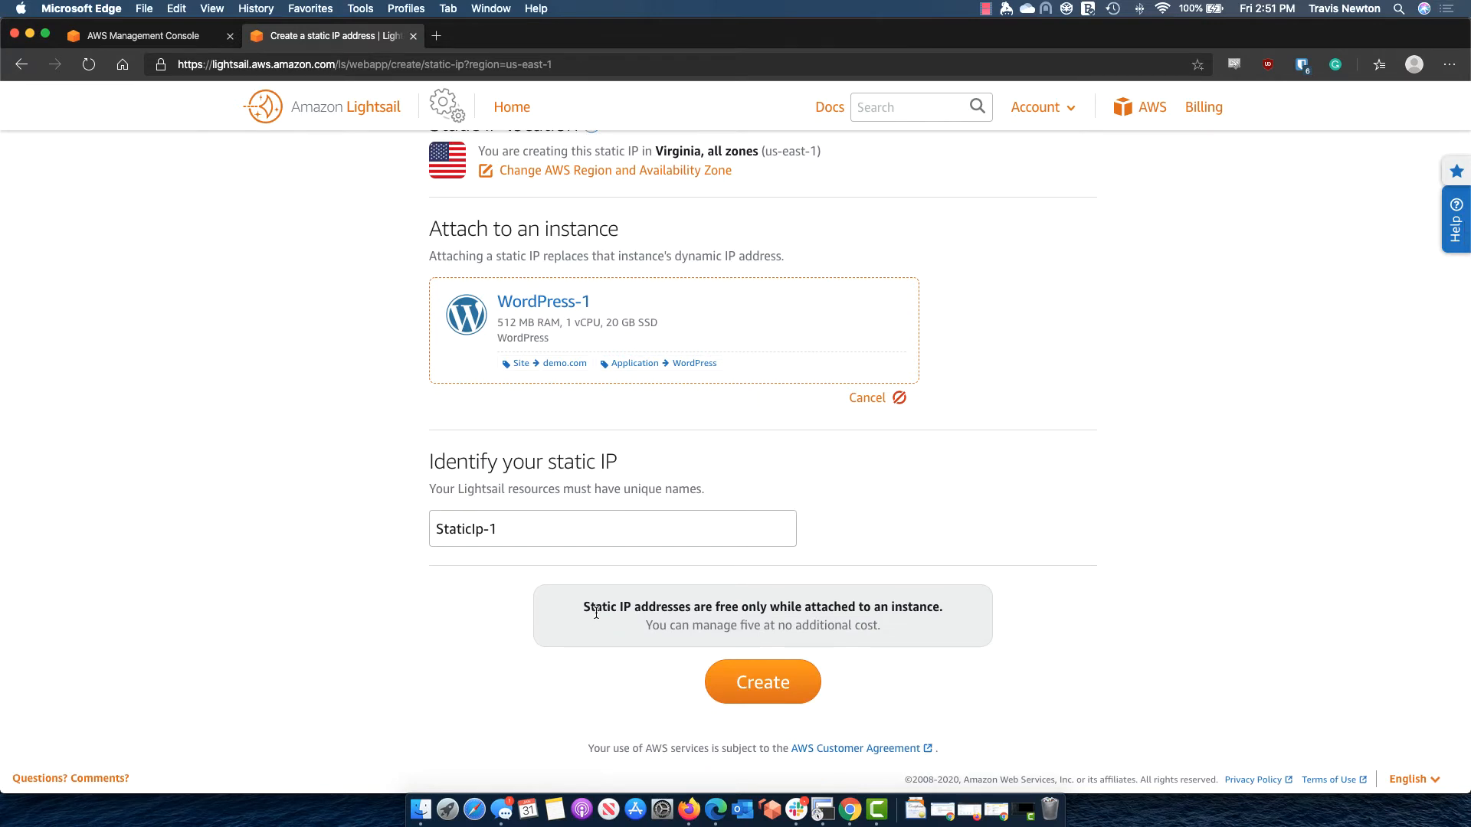
drag(589, 609, 955, 614)
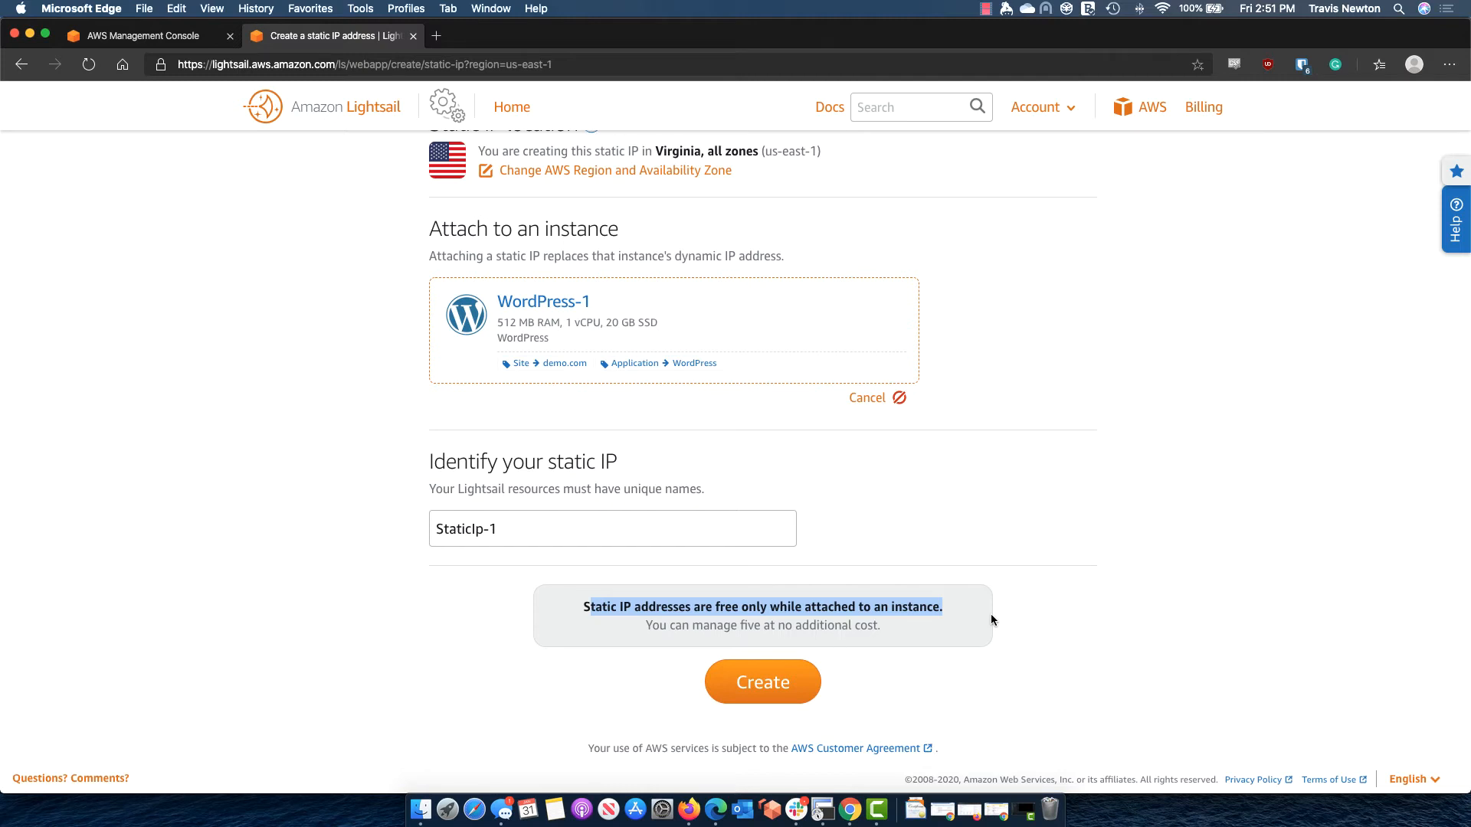
- Name the static IP WordPress-StaticIP and create it
click(535, 517)
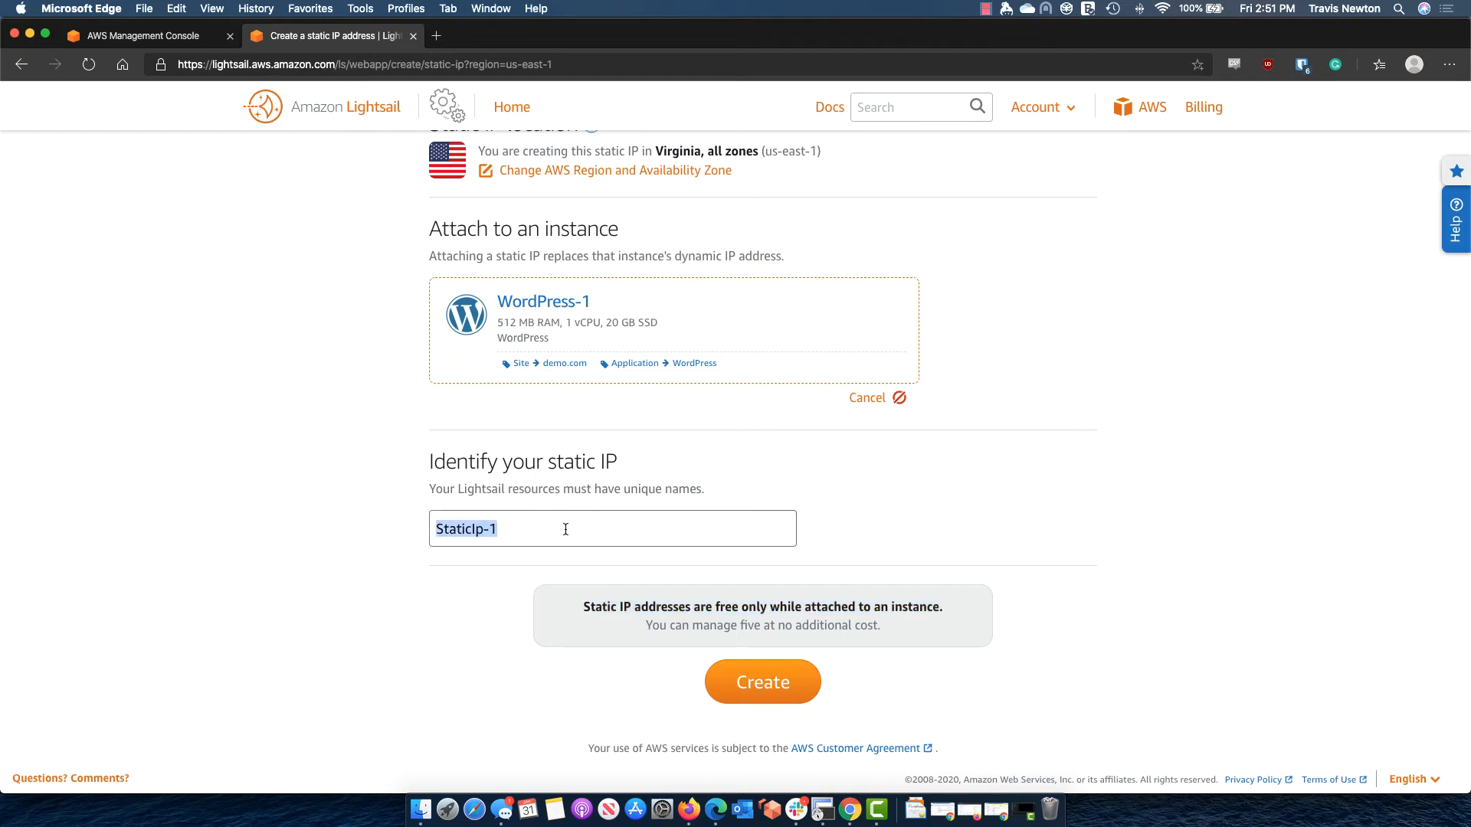
text(W)
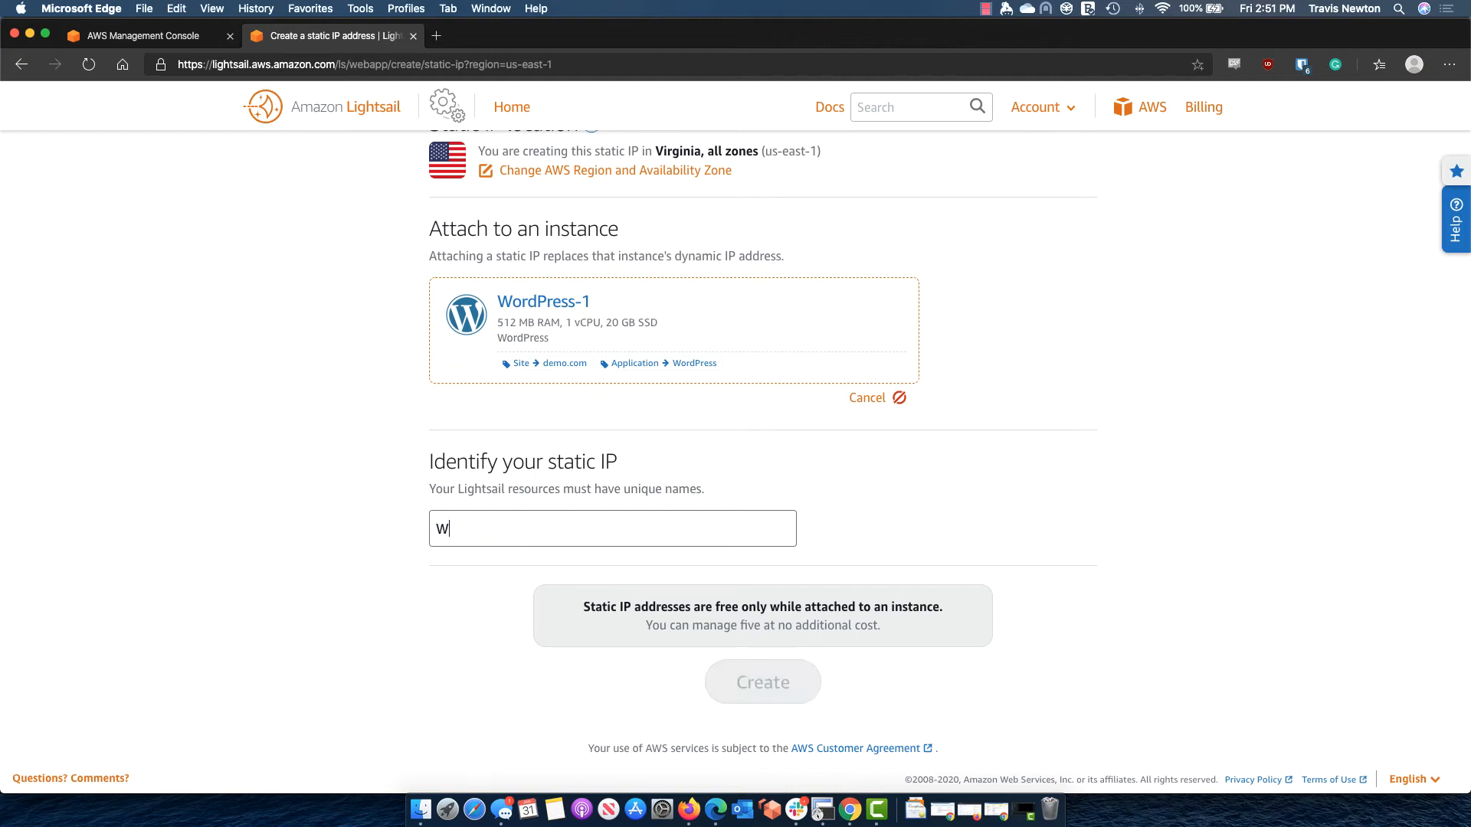
text(ordPress-StaticIP)
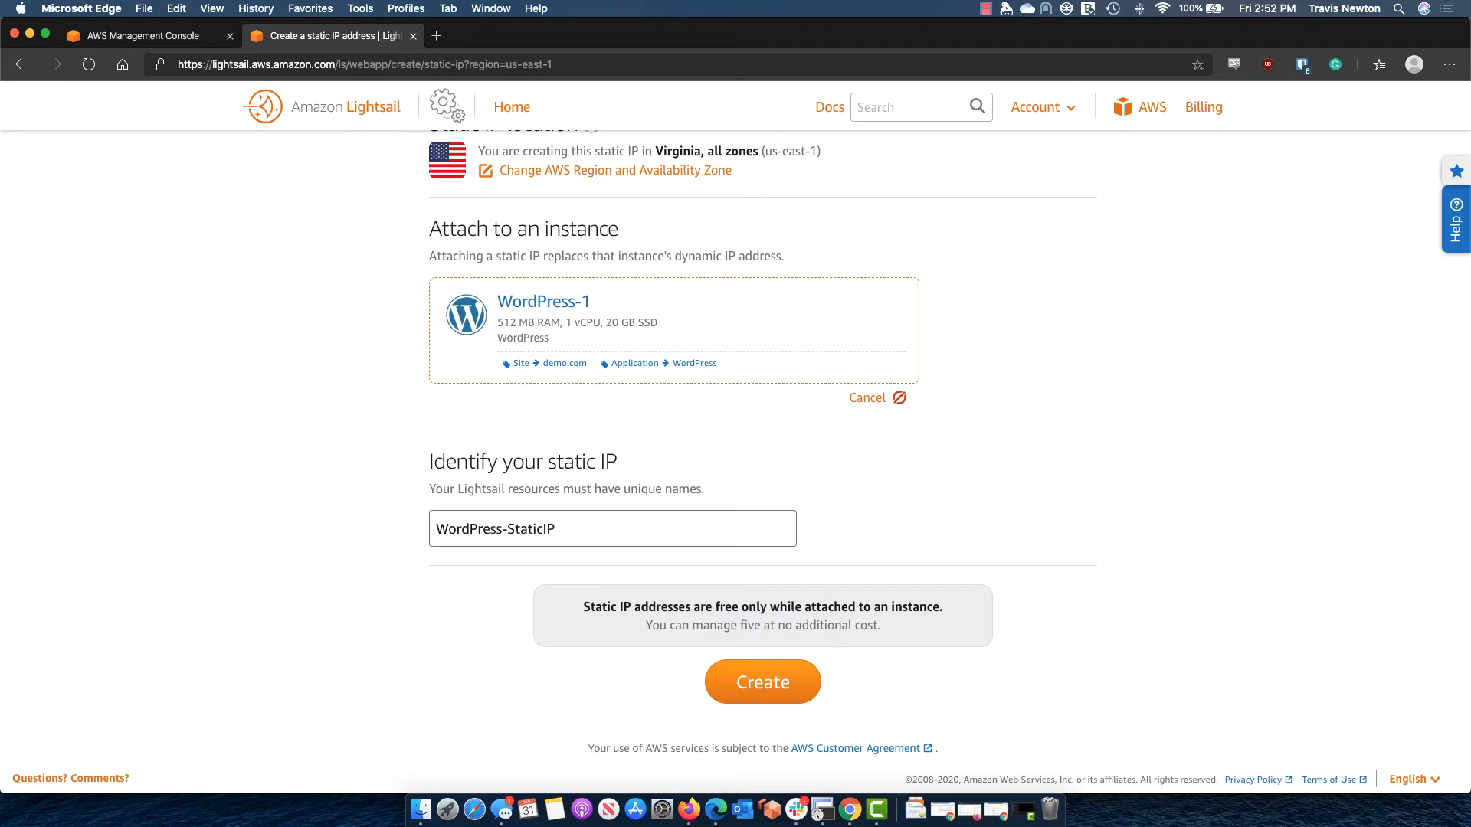
click(753, 687)
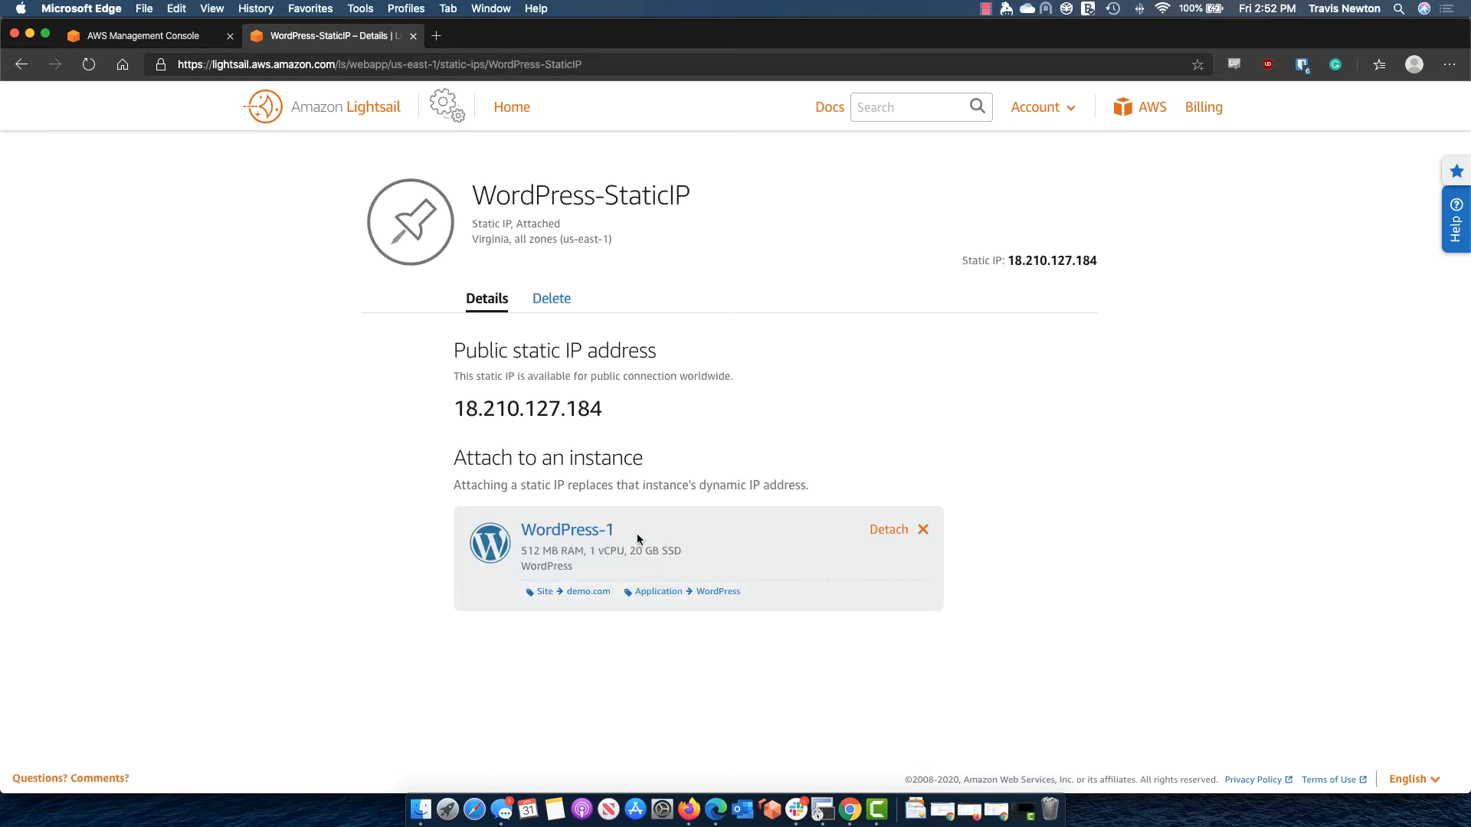
- Examine the WordPress-StaticIP address details and its deletion information
drag(455, 408, 607, 417)
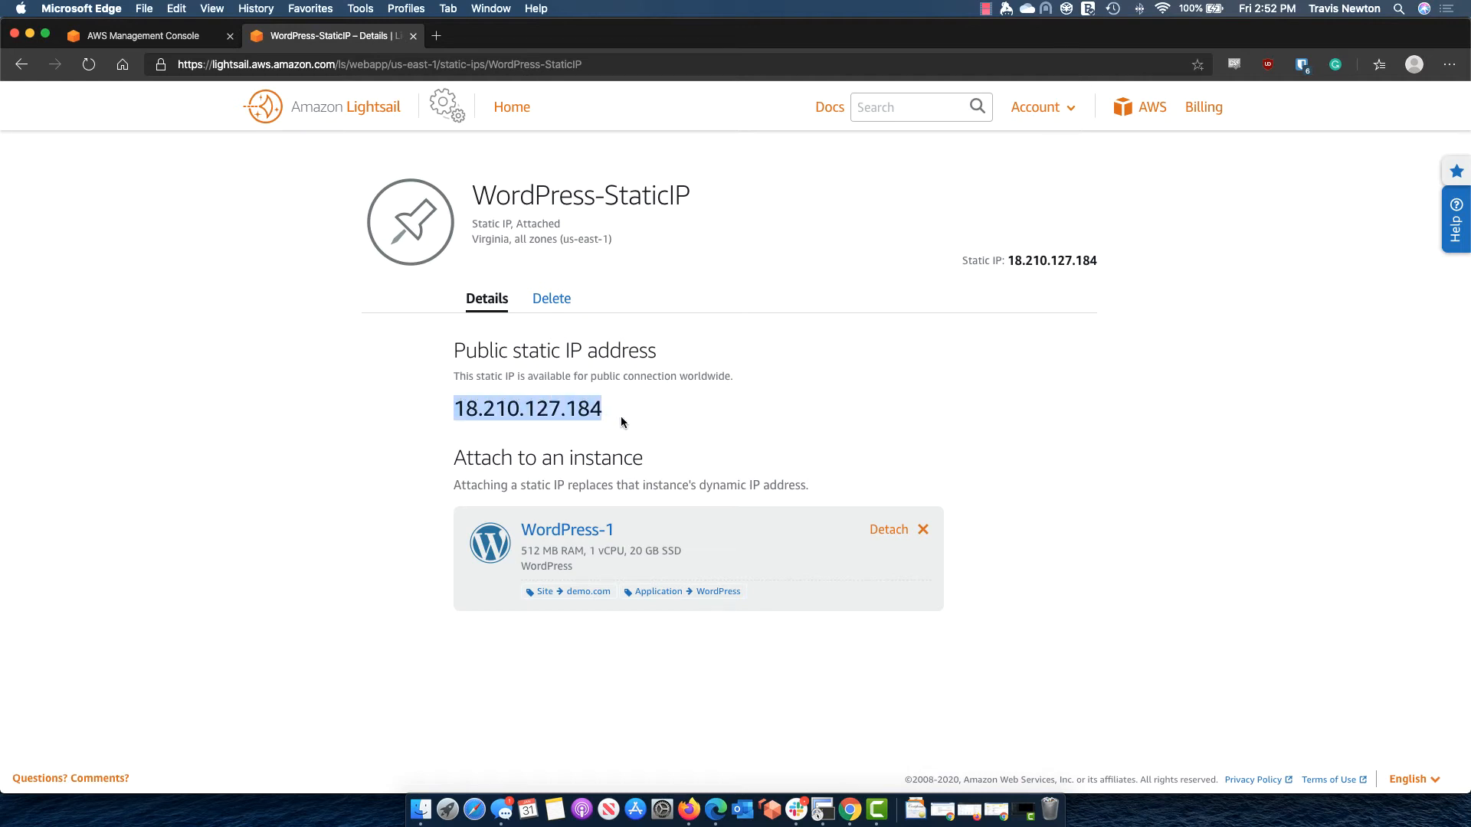
click(738, 352)
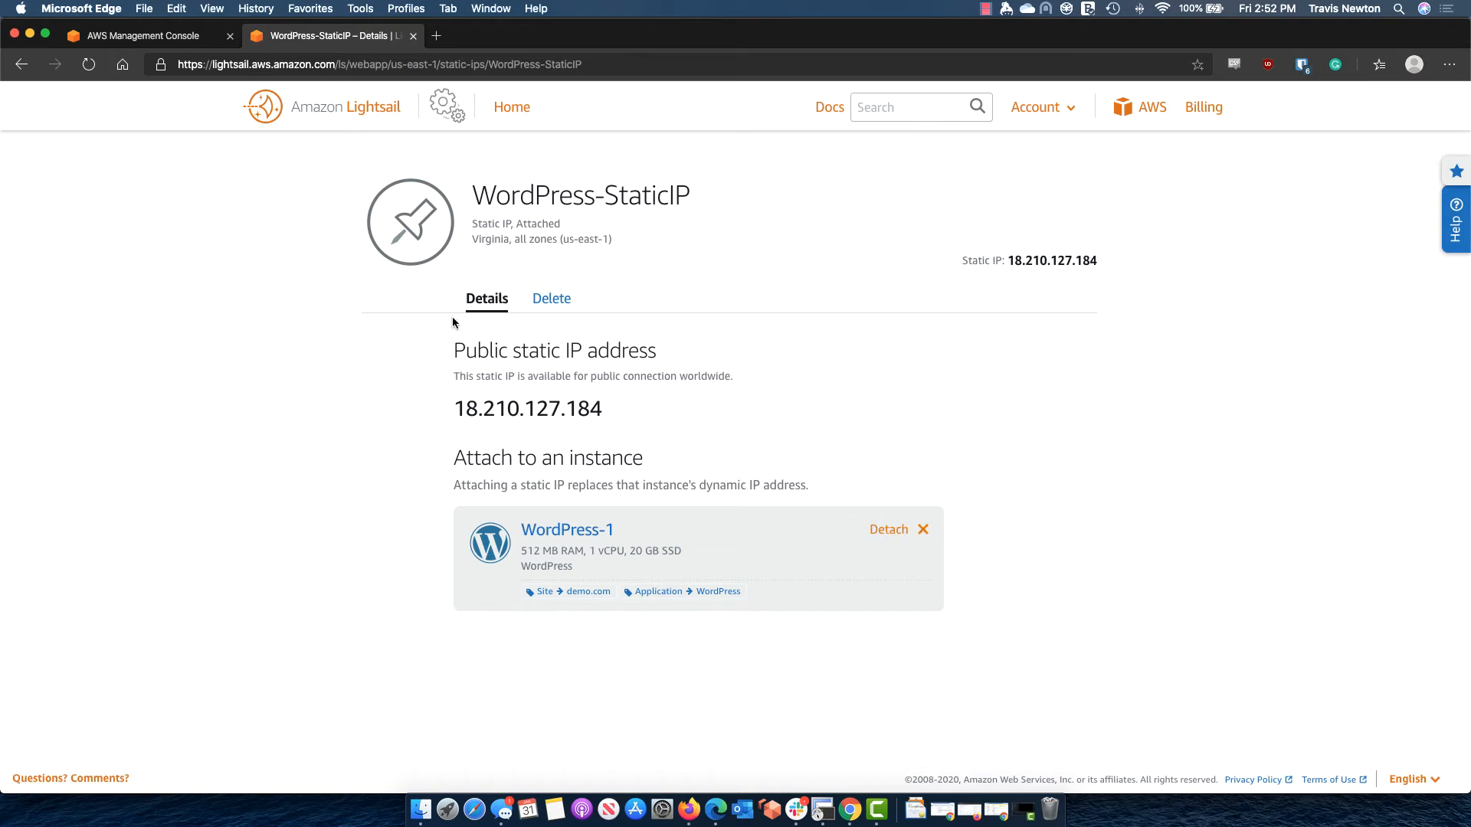
click(550, 298)
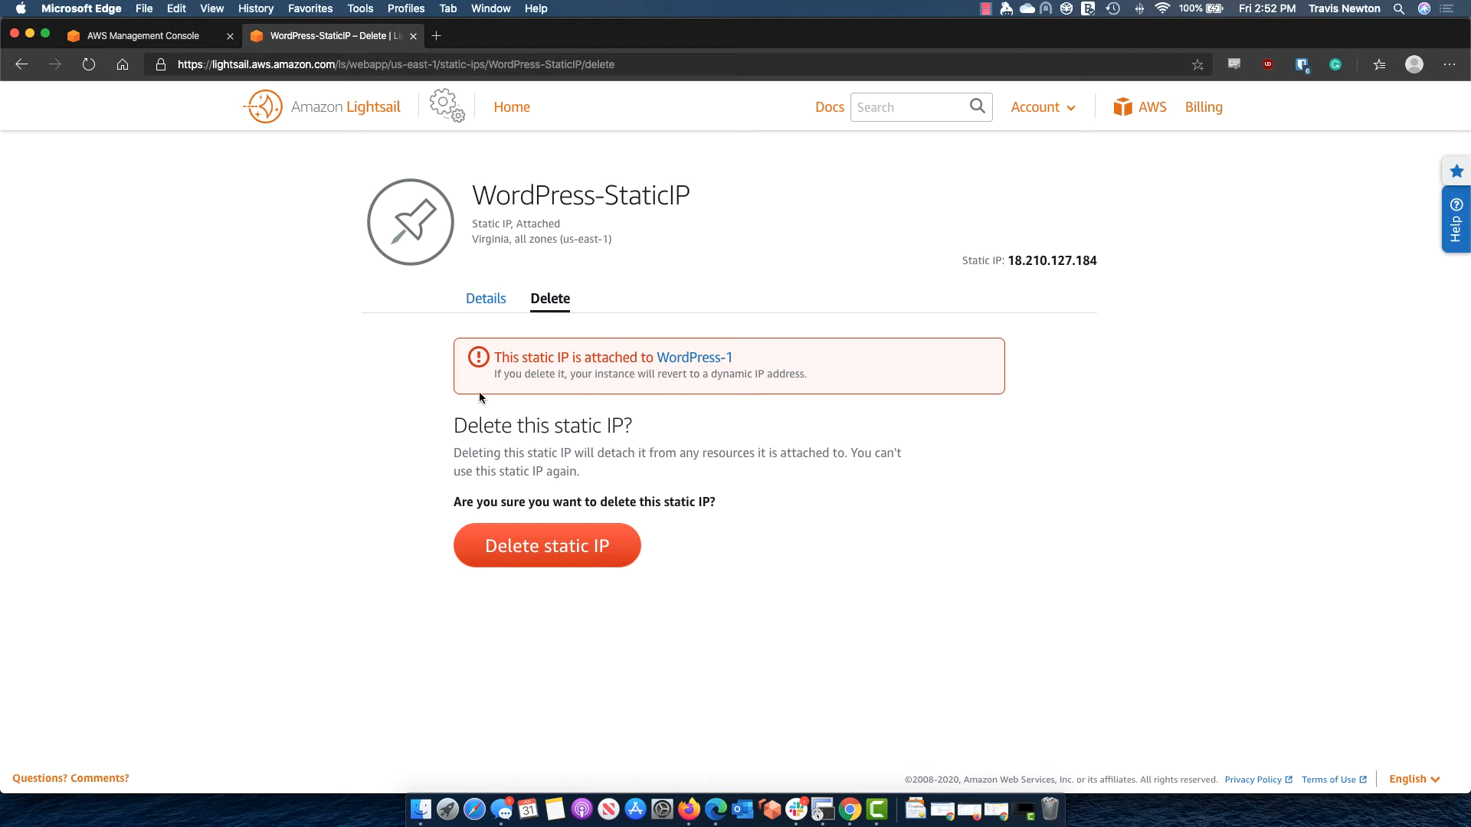
- Copy the static IP from the WordPress-1 instance's details and load it as a website in a new browser tab
click(513, 111)
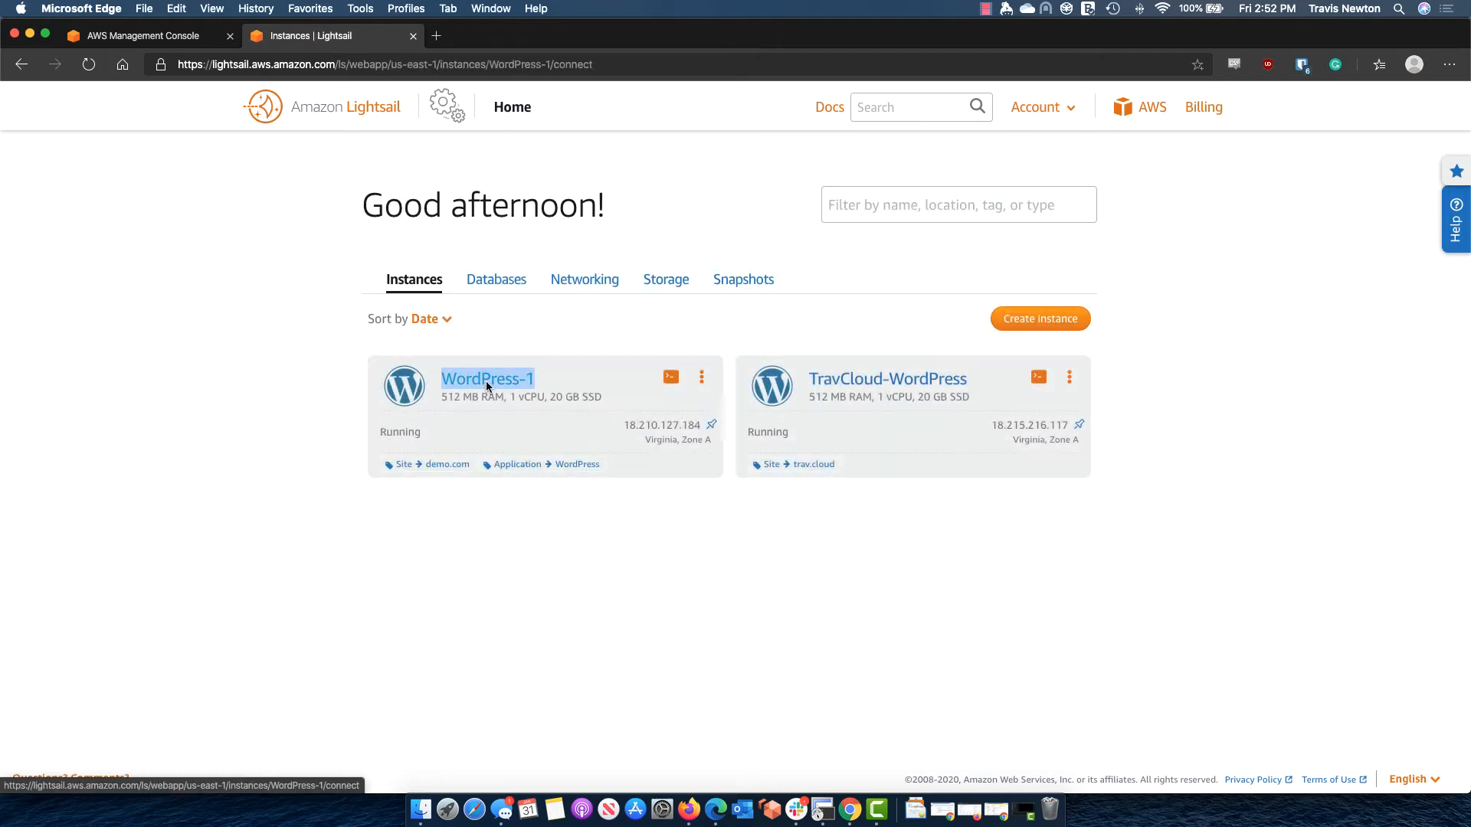
click(484, 381)
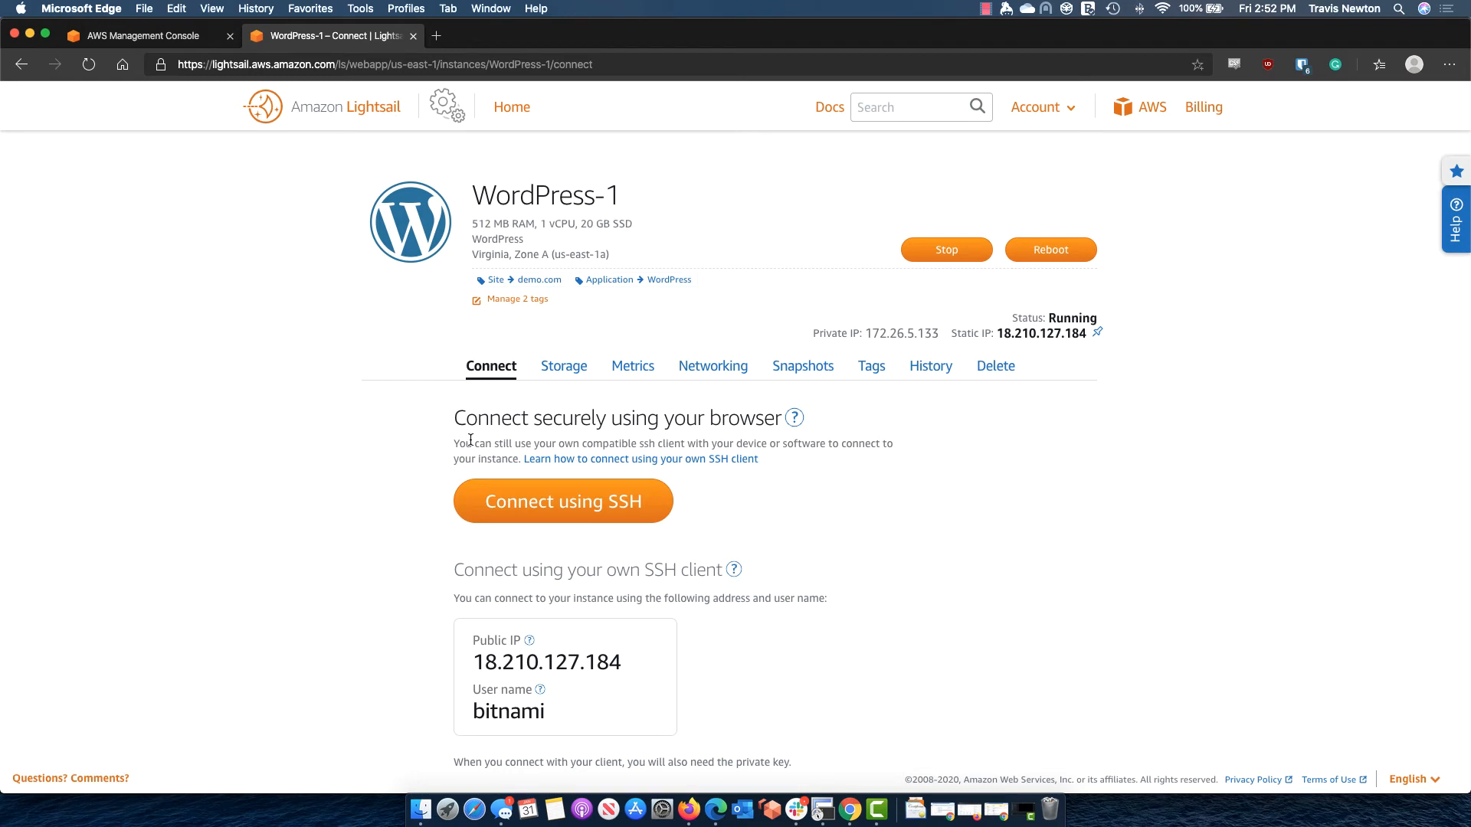
double_click(1016, 337)
key(super+c)
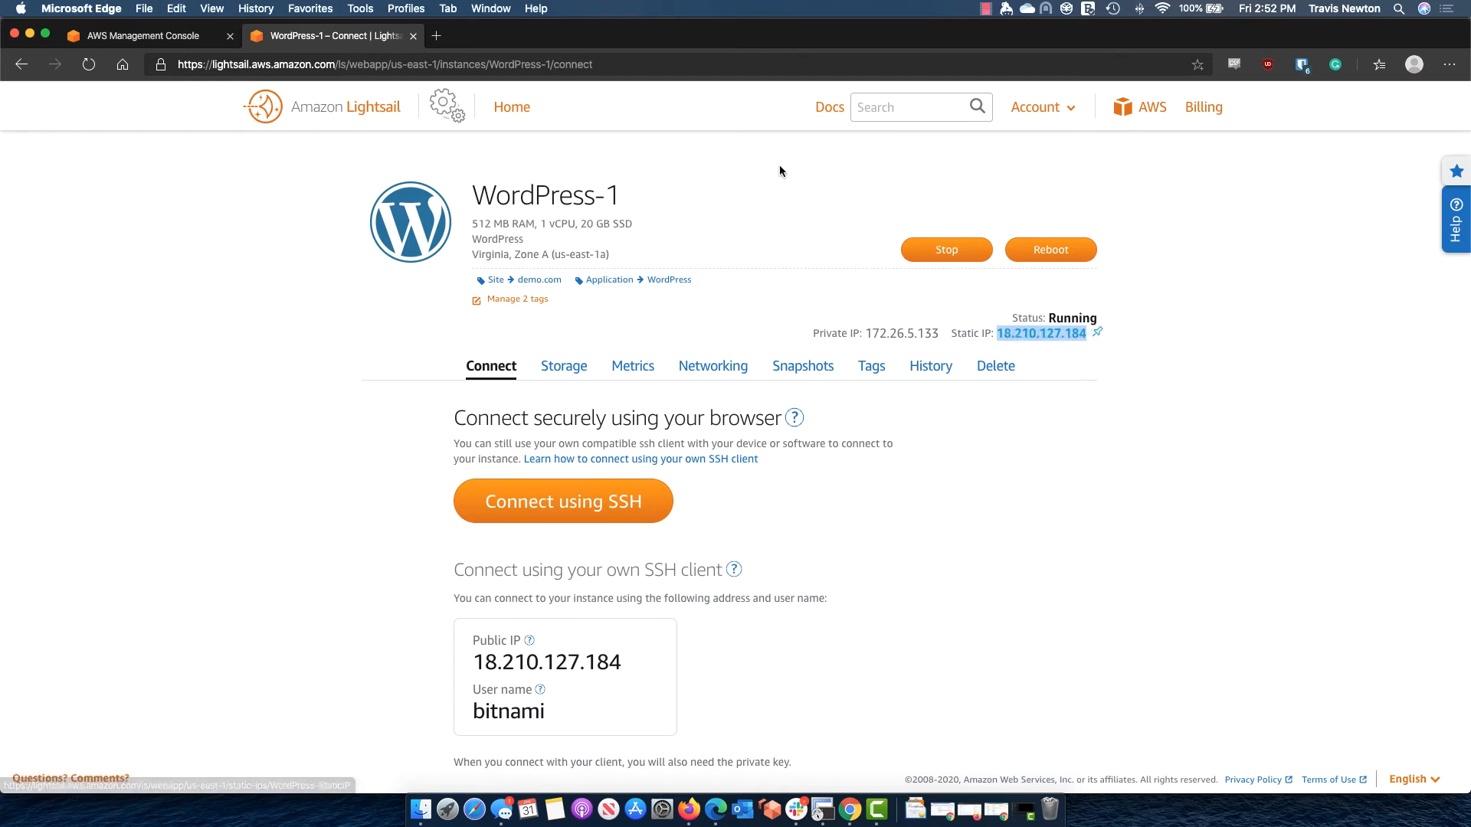
key(super+t)
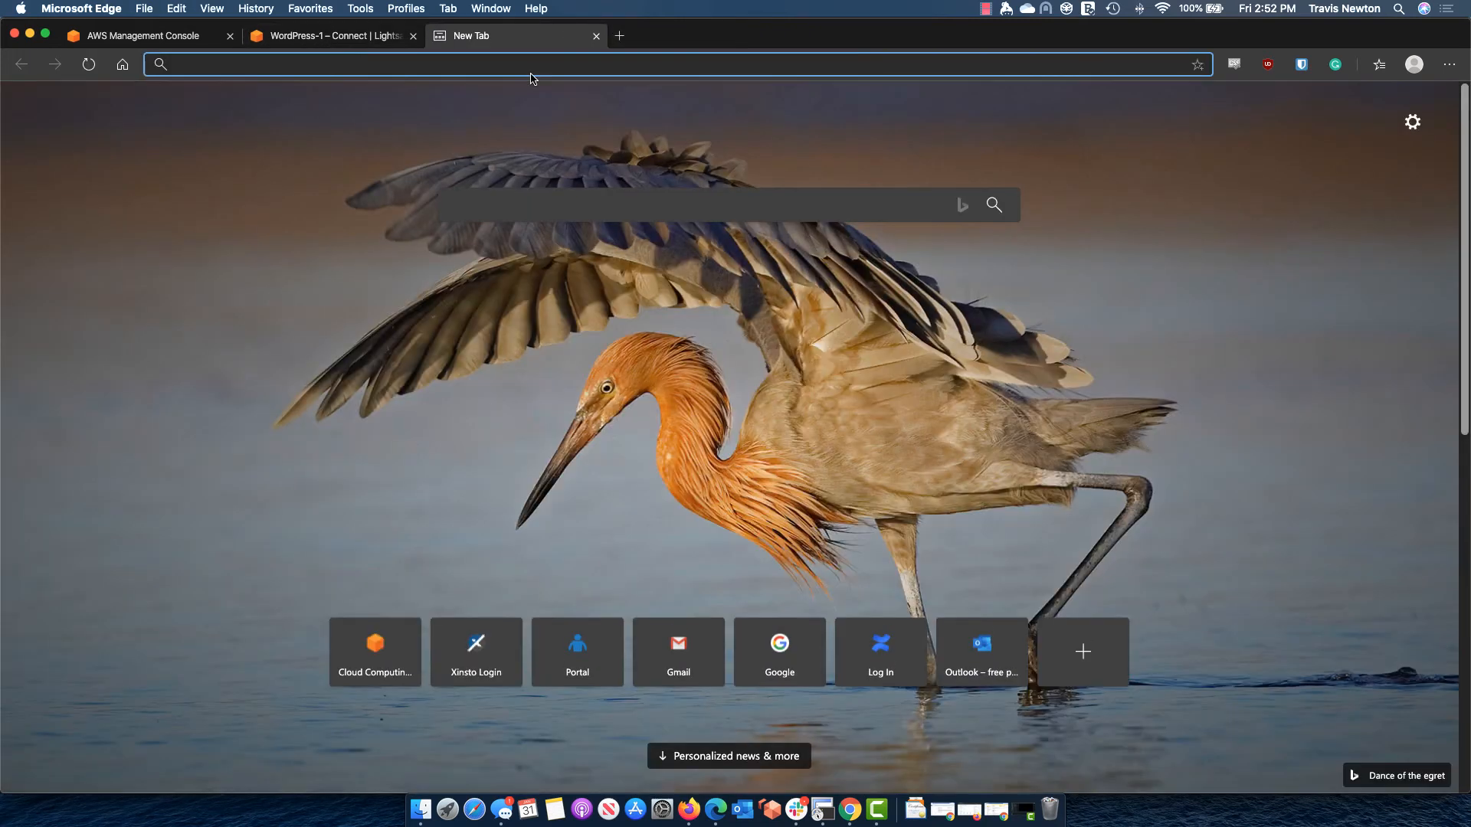
key(super+v)
key(Return)
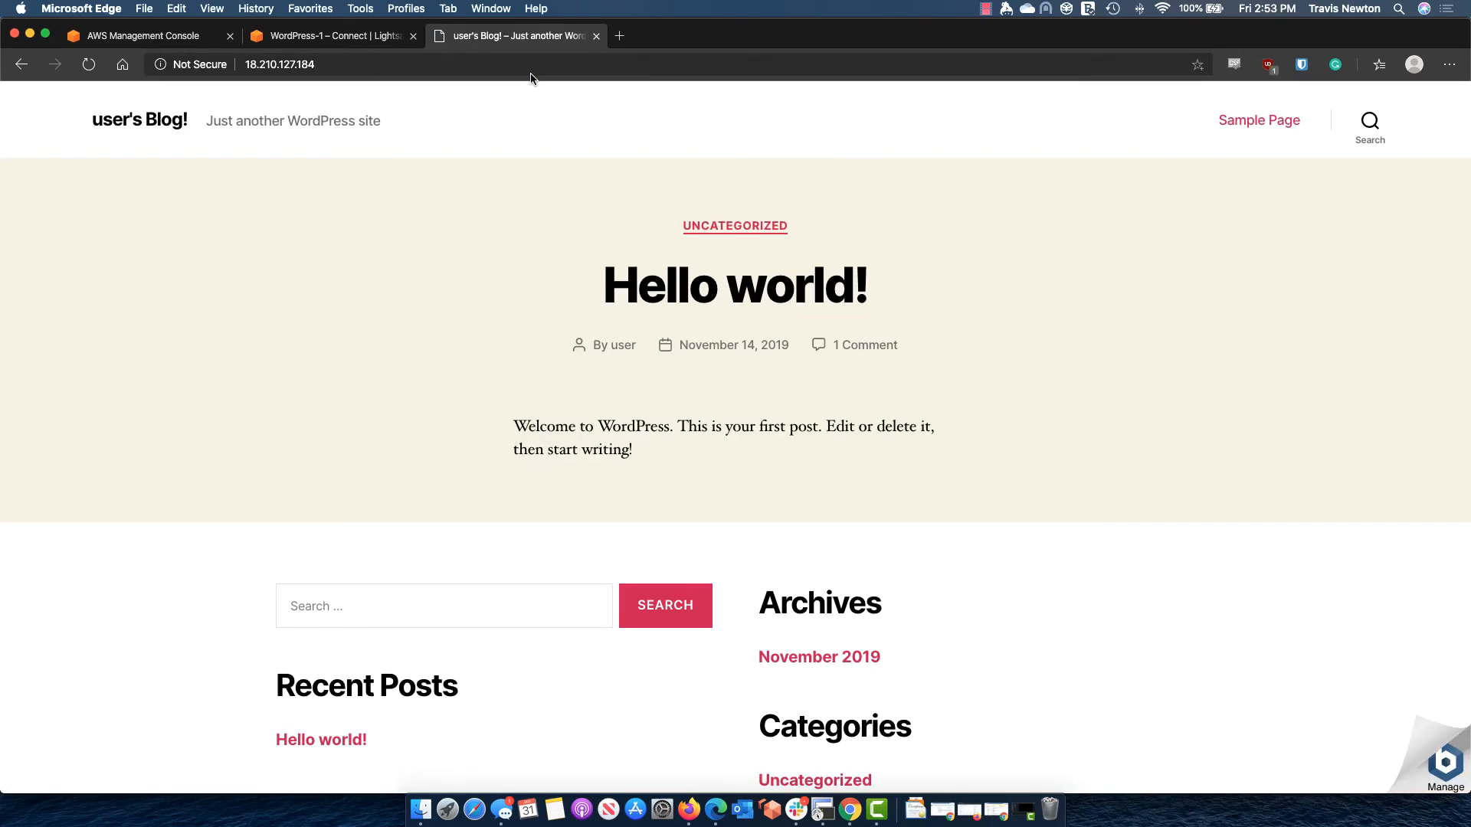
click(247, 65)
click(247, 65)
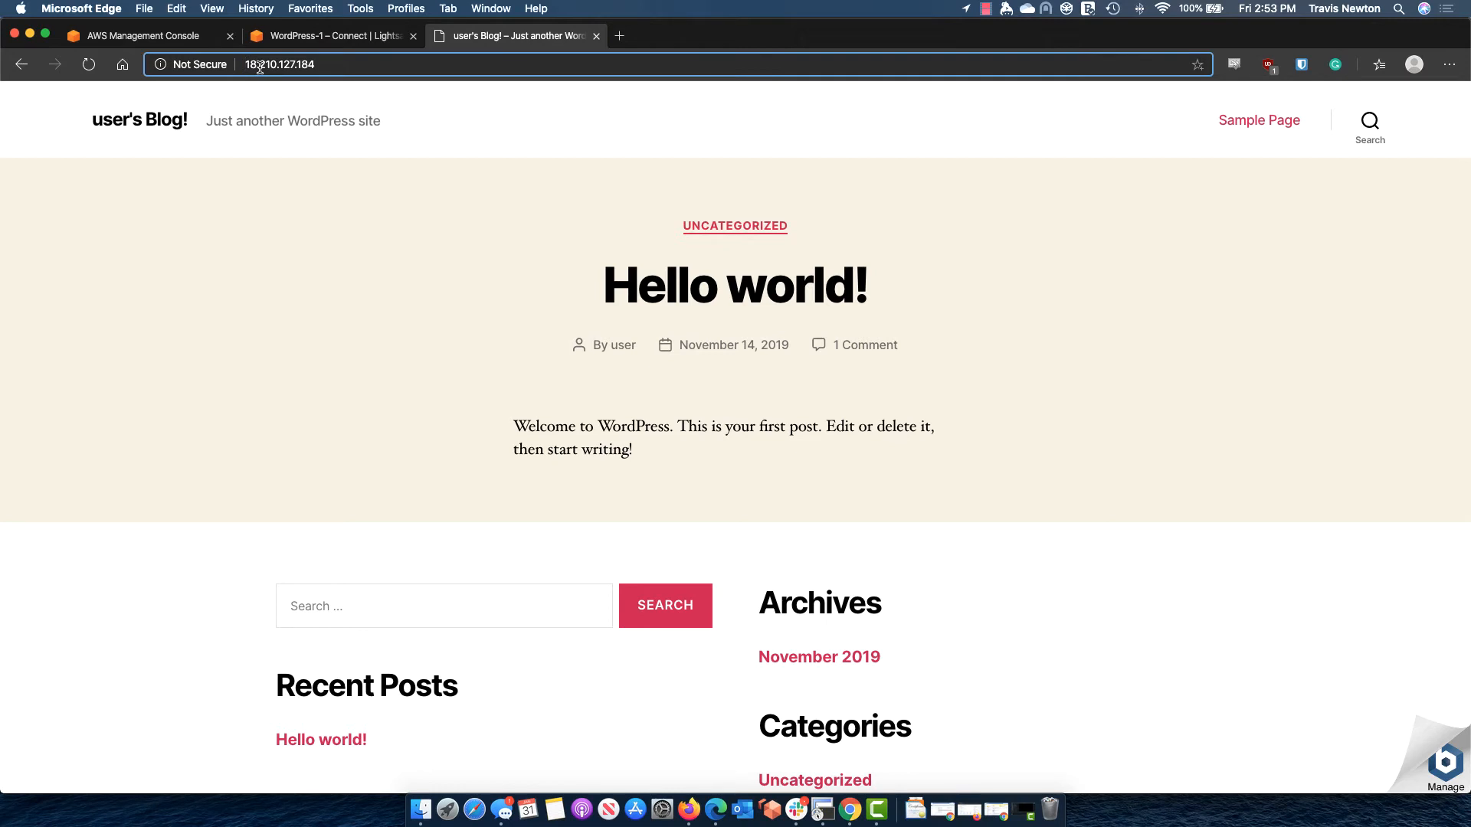
text(https://)
key(Return)
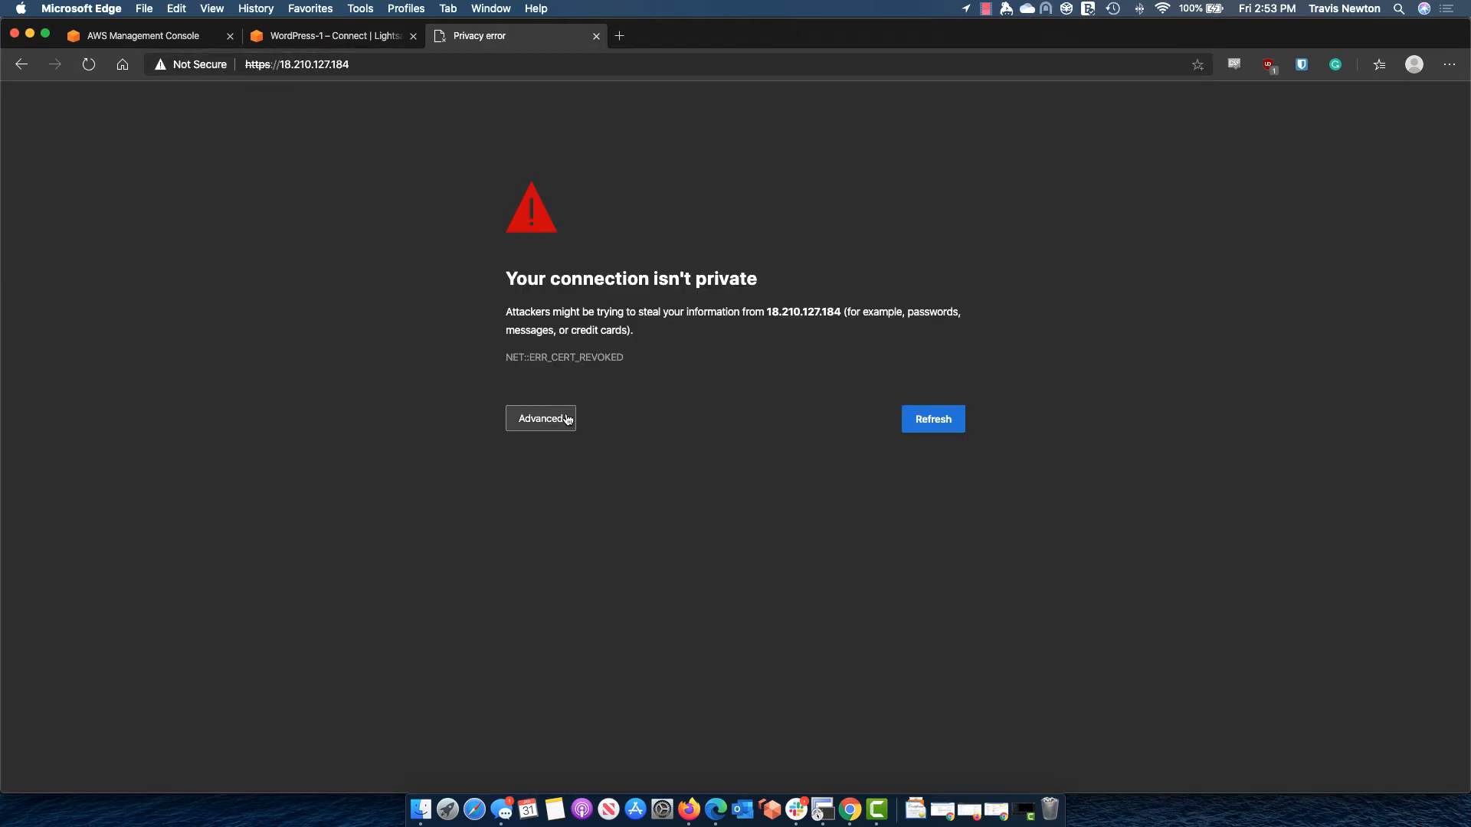
click(568, 419)
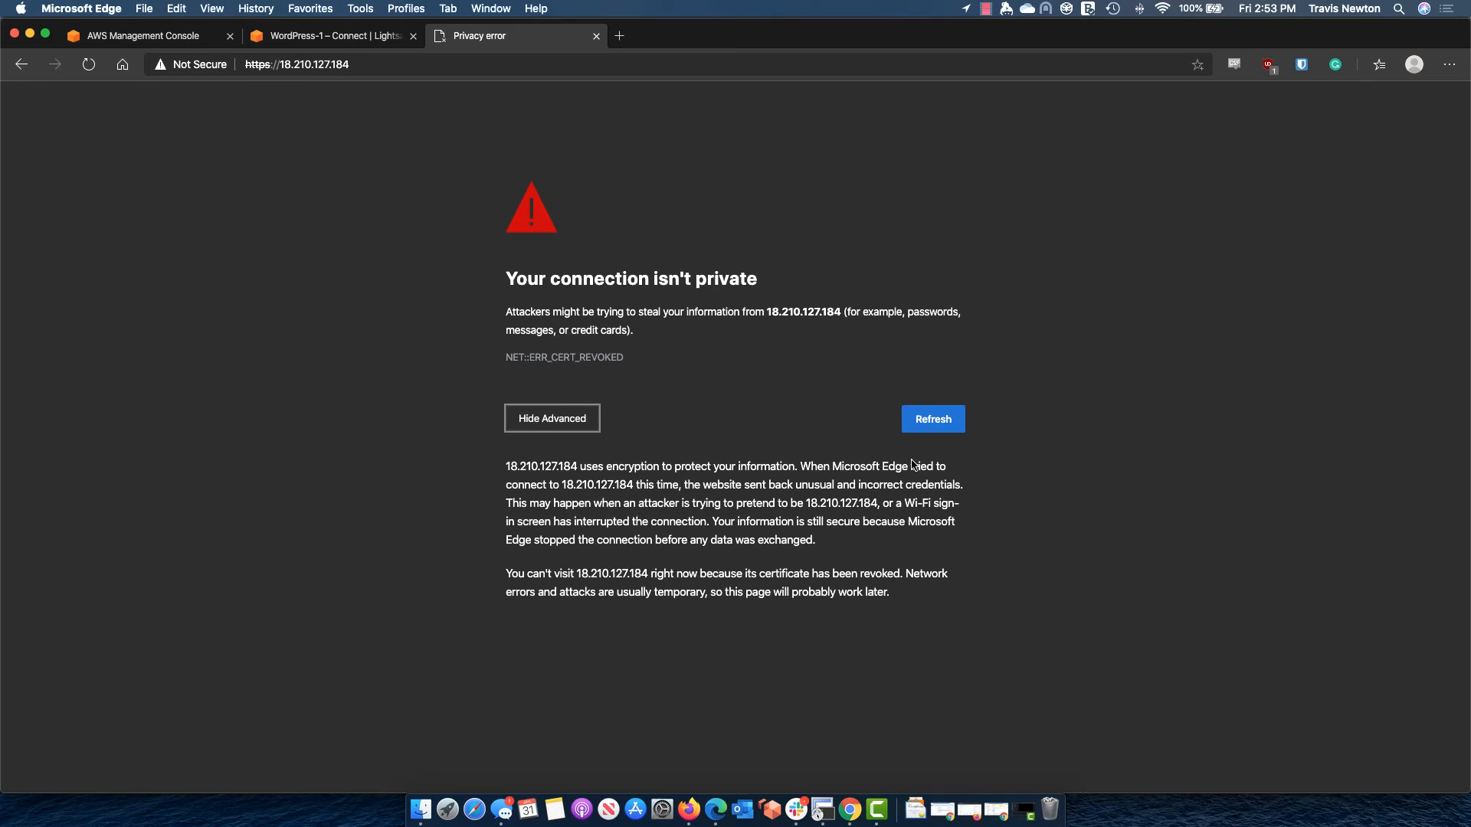
text(thisisunsafe)
- Change the site address back to http and reload the WordPress home page
click(267, 66)
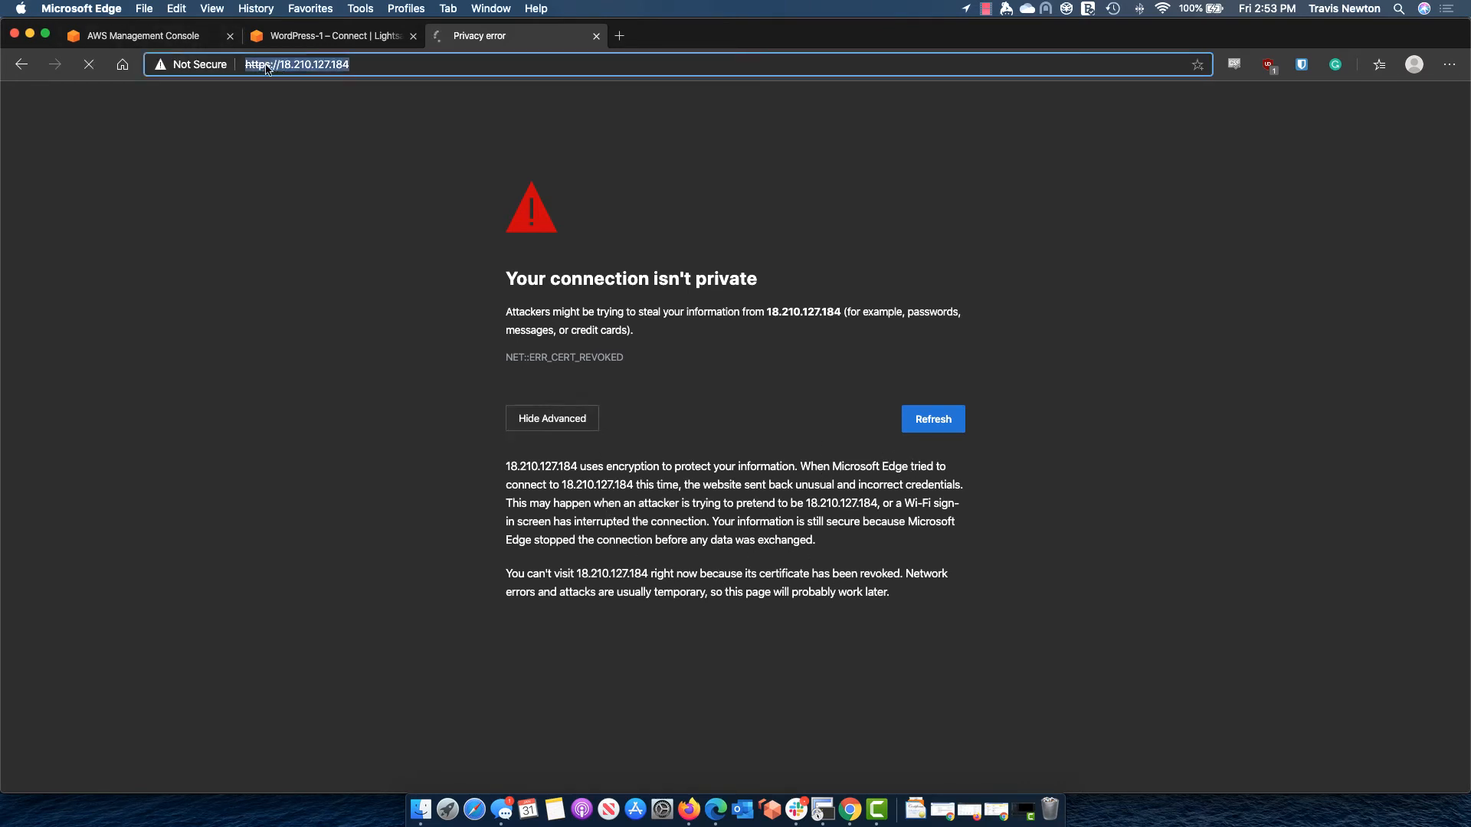
click(268, 66)
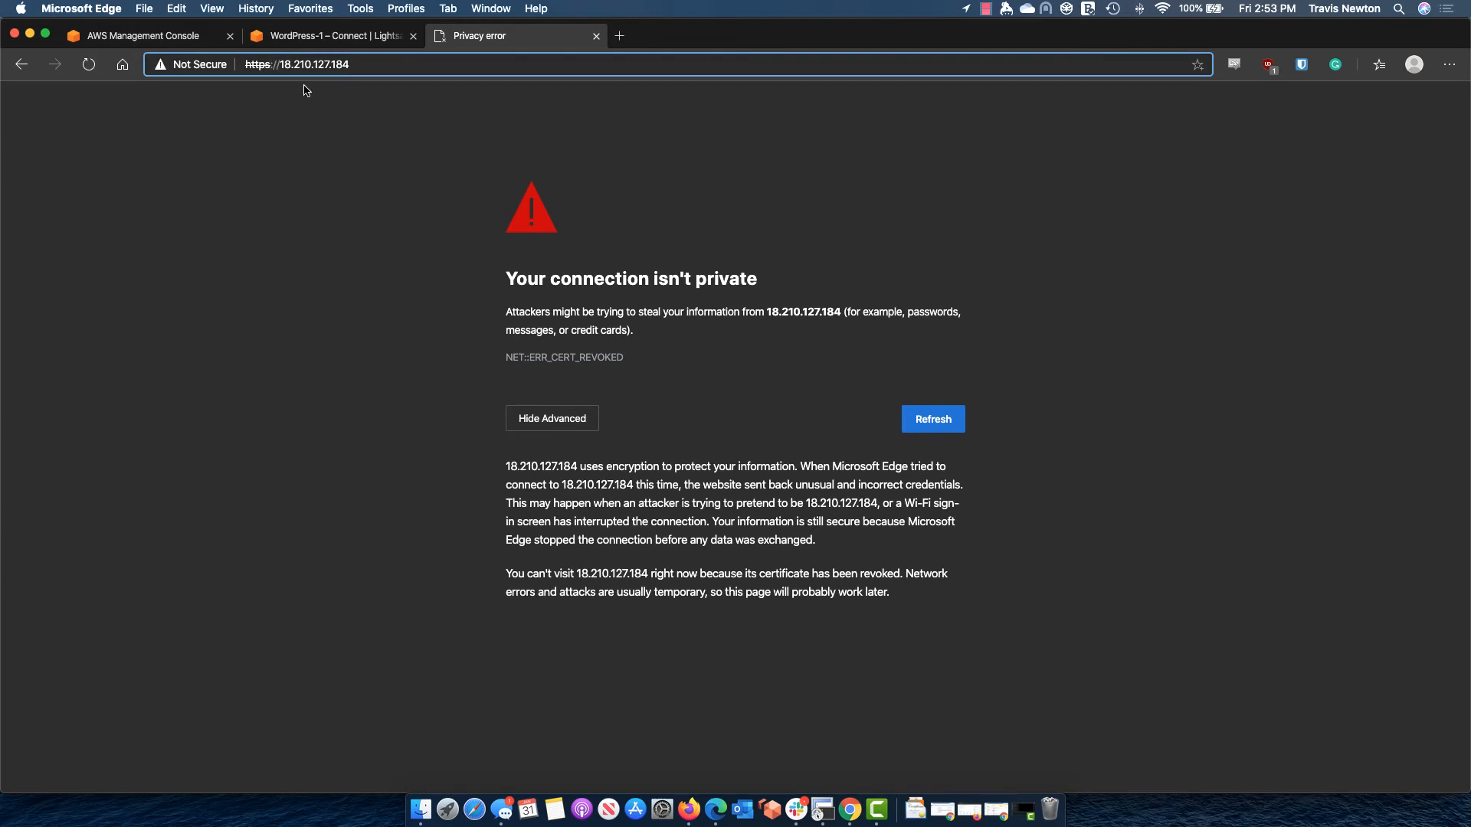
key(BackSpace)
key(BackSpace)
key(BackSpace)
key(BackSpace)
key(BackSpace)
text(http)
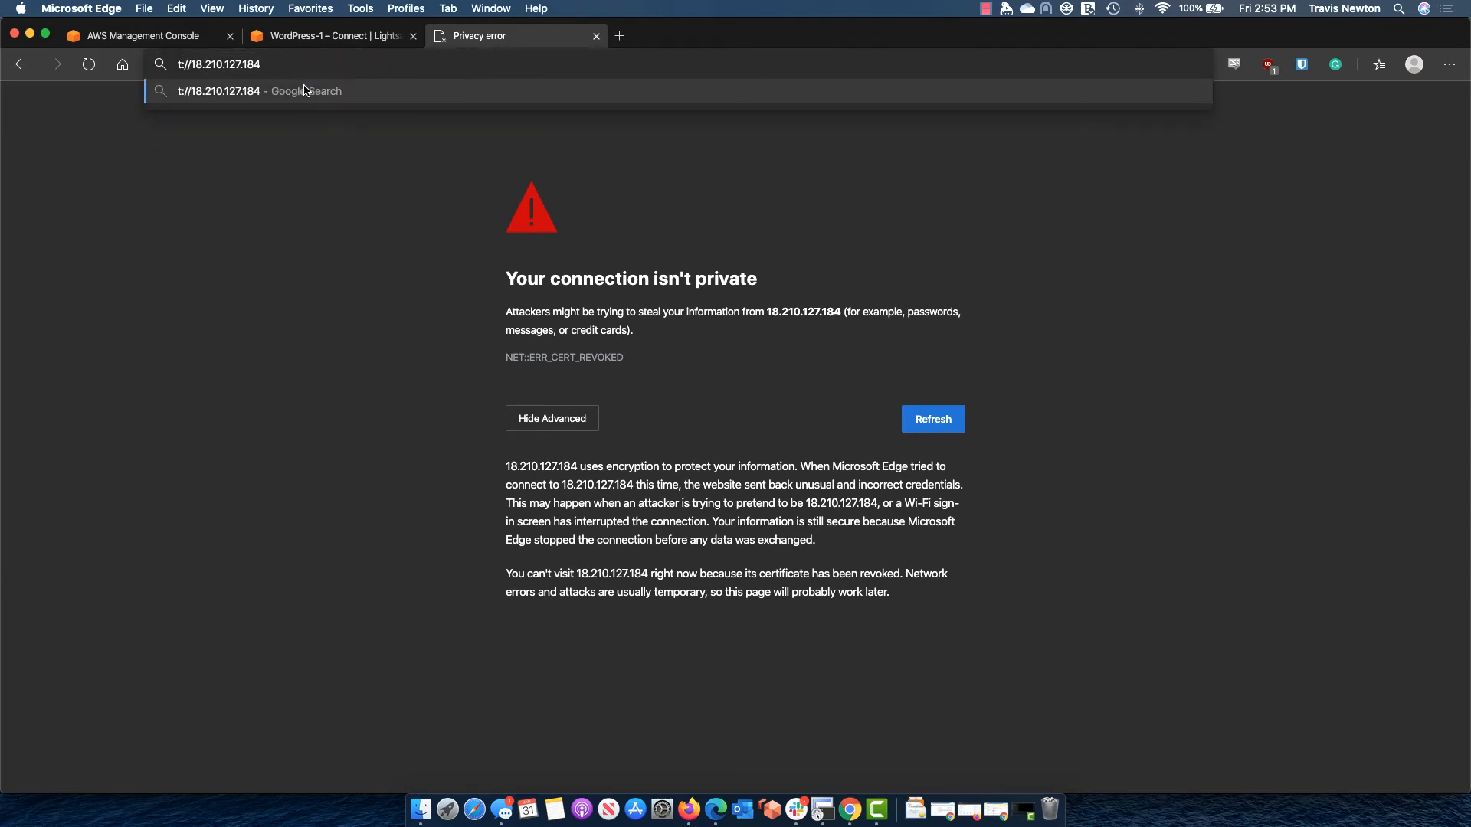
key(Return)
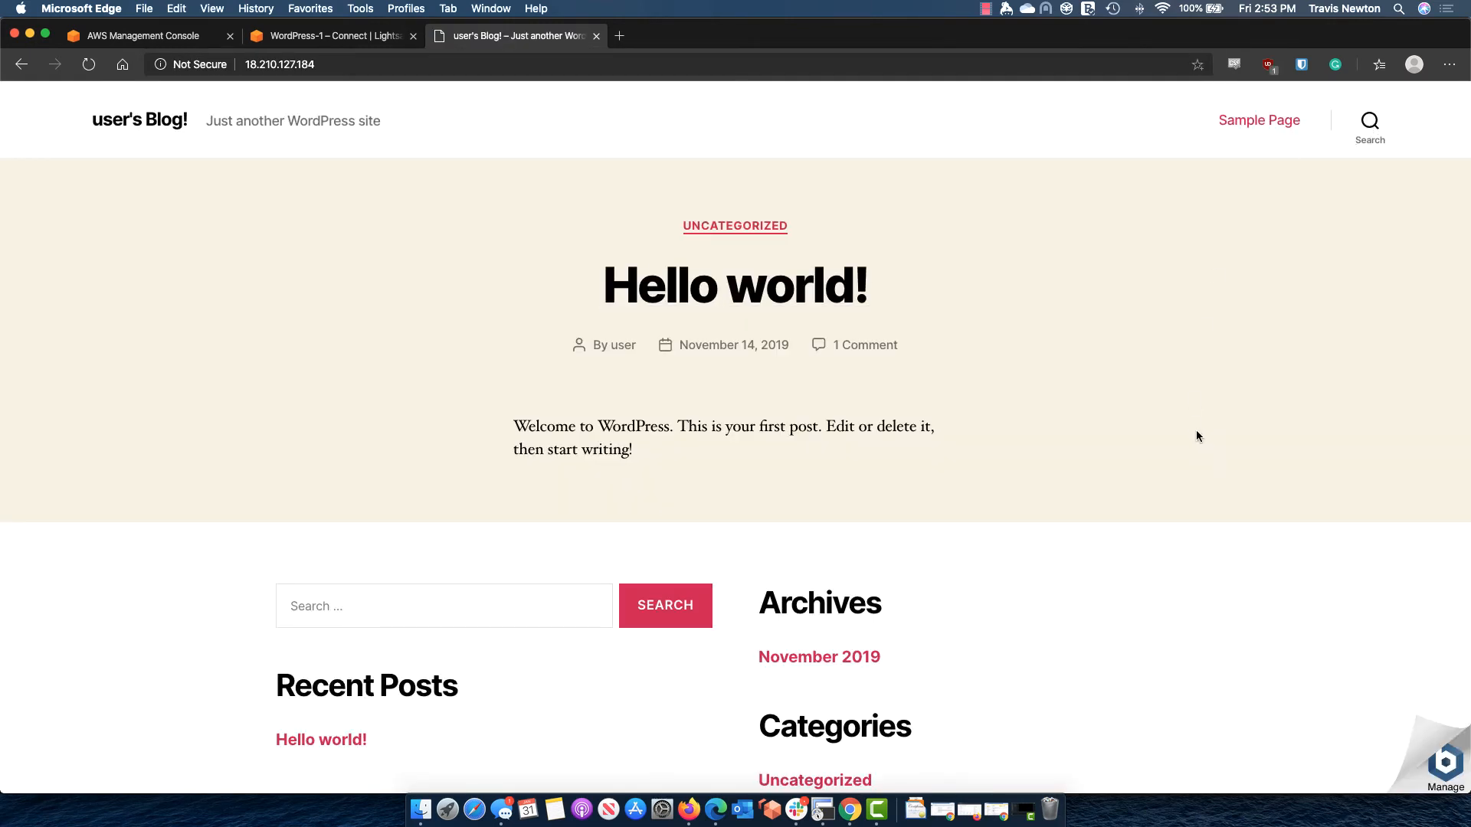
- Open the site's Bitnami management page and open its password retrieval instructions in a new tab
click(1427, 766)
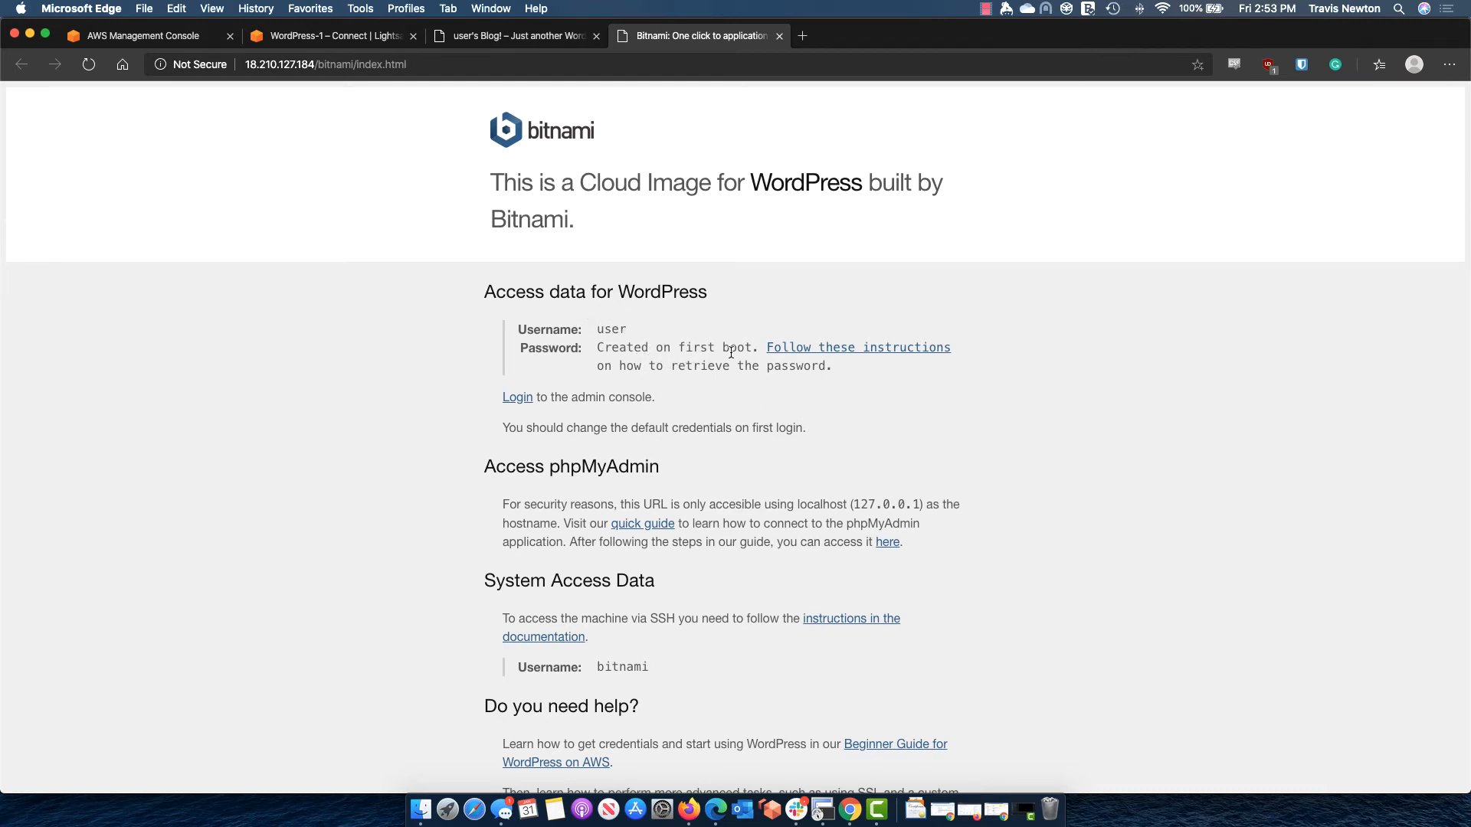
right_click(821, 356)
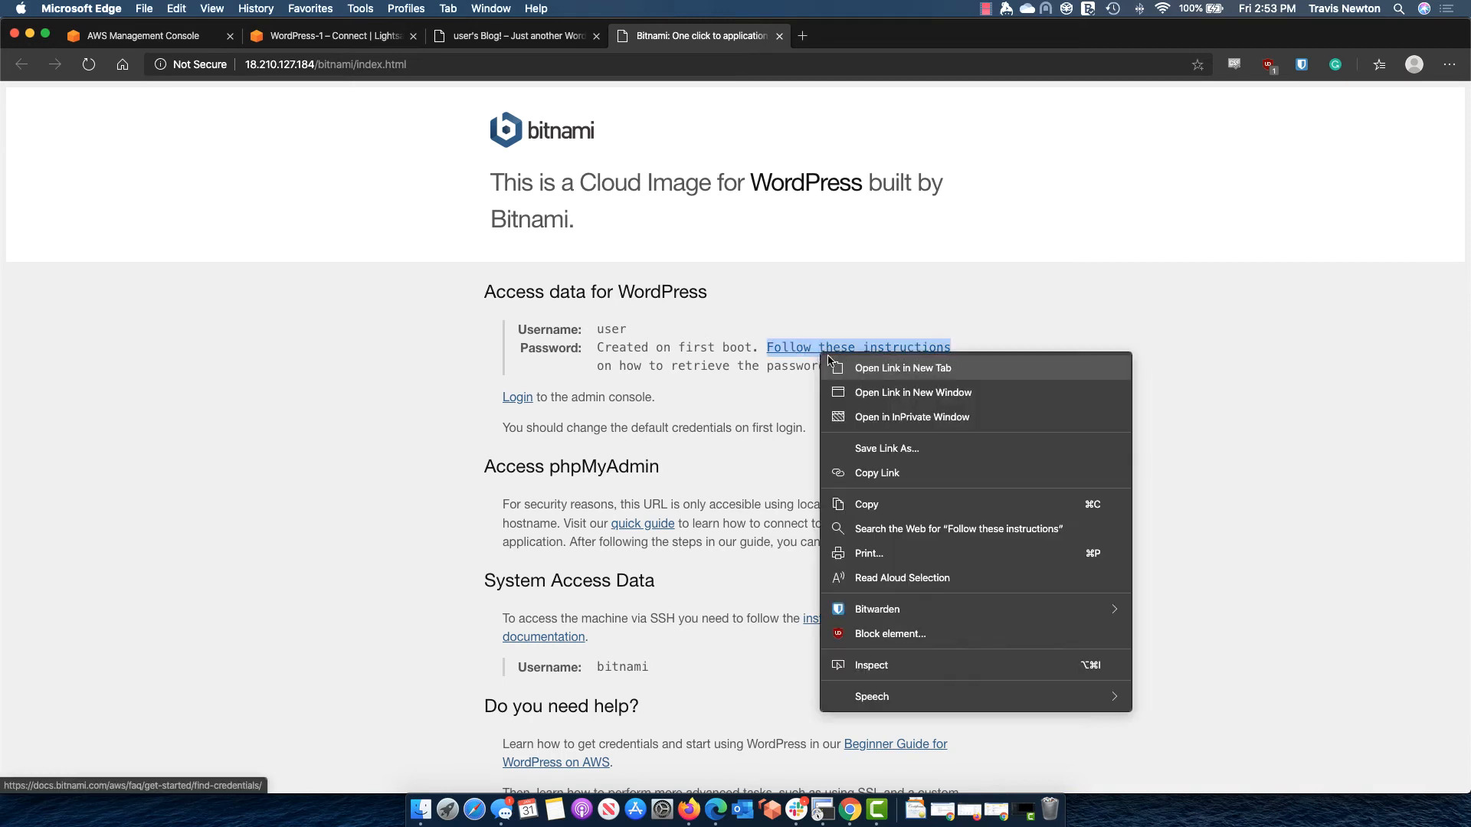
click(850, 366)
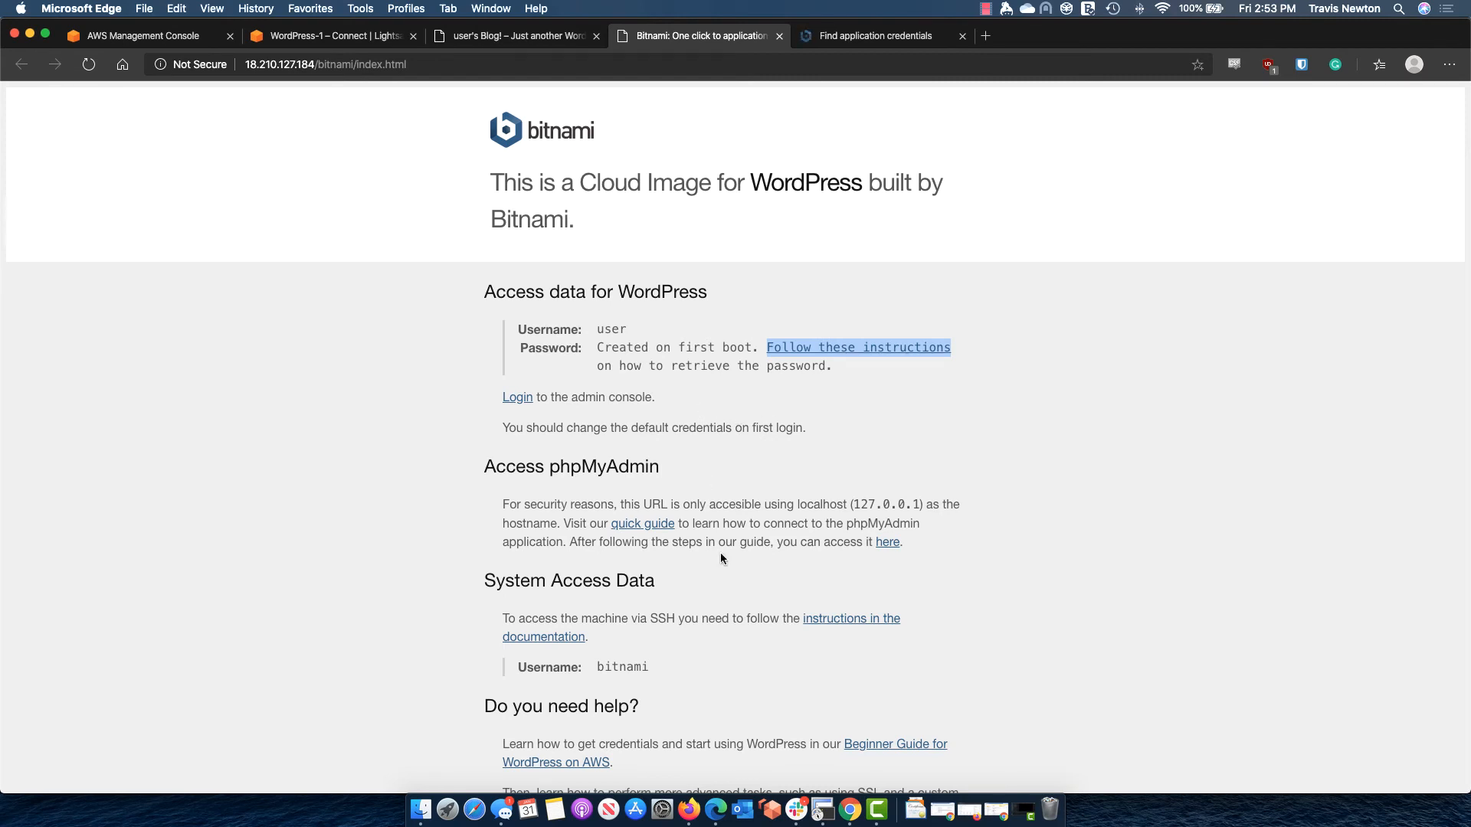
- Look through the Bitnami page's access and help sections, and open the WordPress admin console login
scroll(719, 537, down, 5)
scroll(714, 460, up, 5)
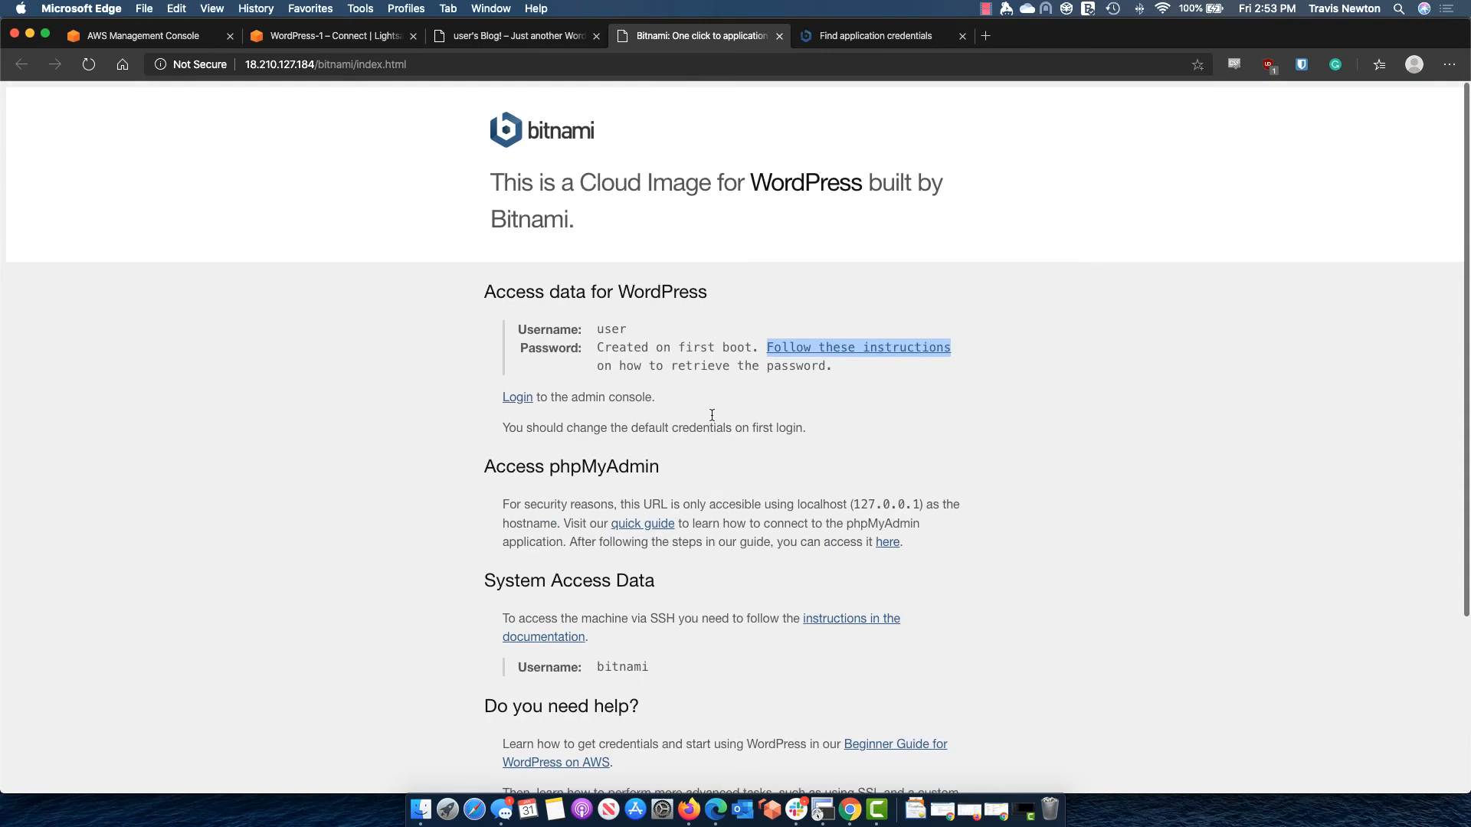
scroll(712, 421, down, 5)
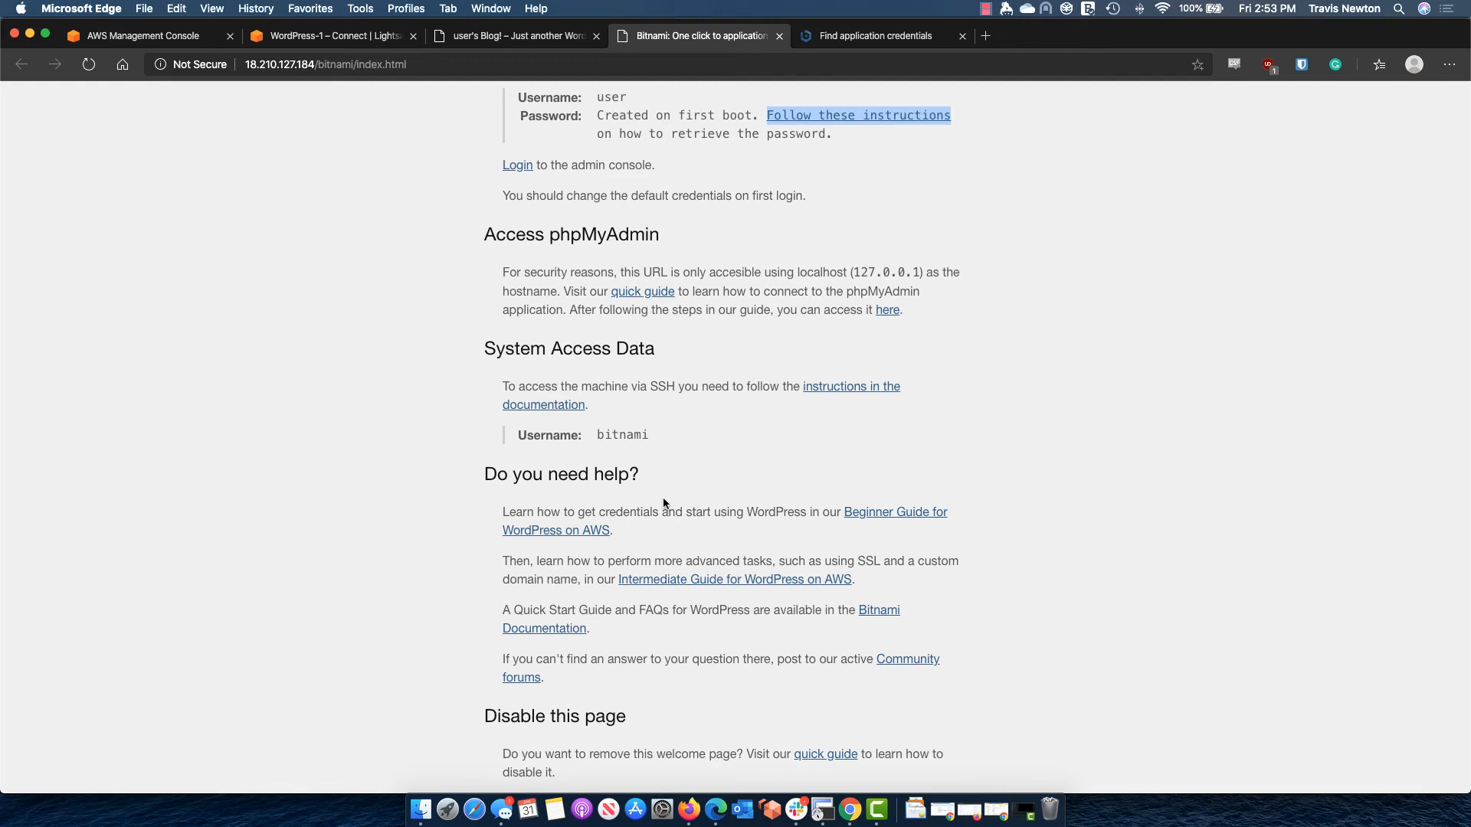
scroll(664, 499, down, 1)
scroll(663, 499, up, 1)
scroll(590, 384, up, 5)
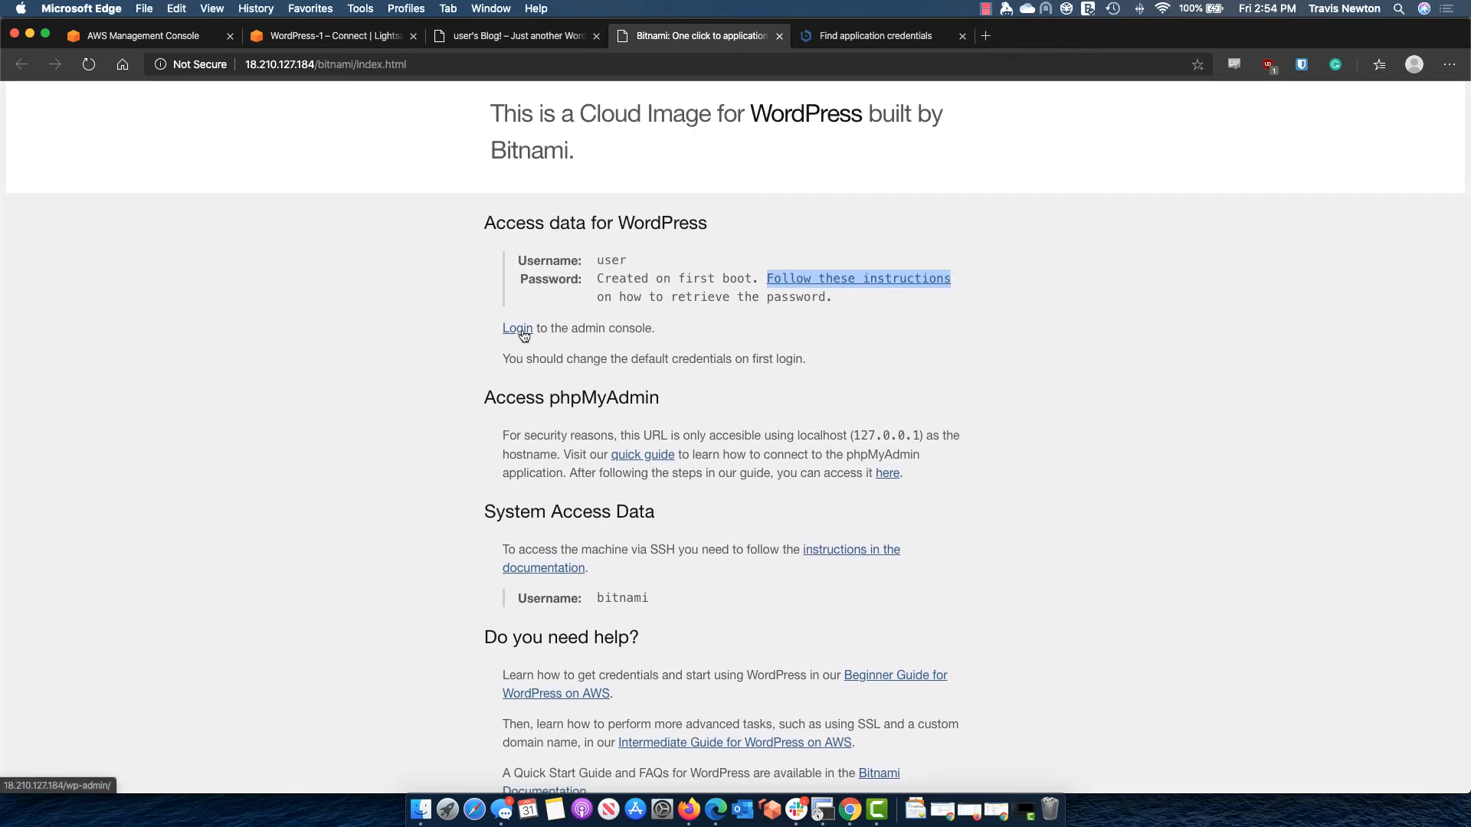
click(519, 331)
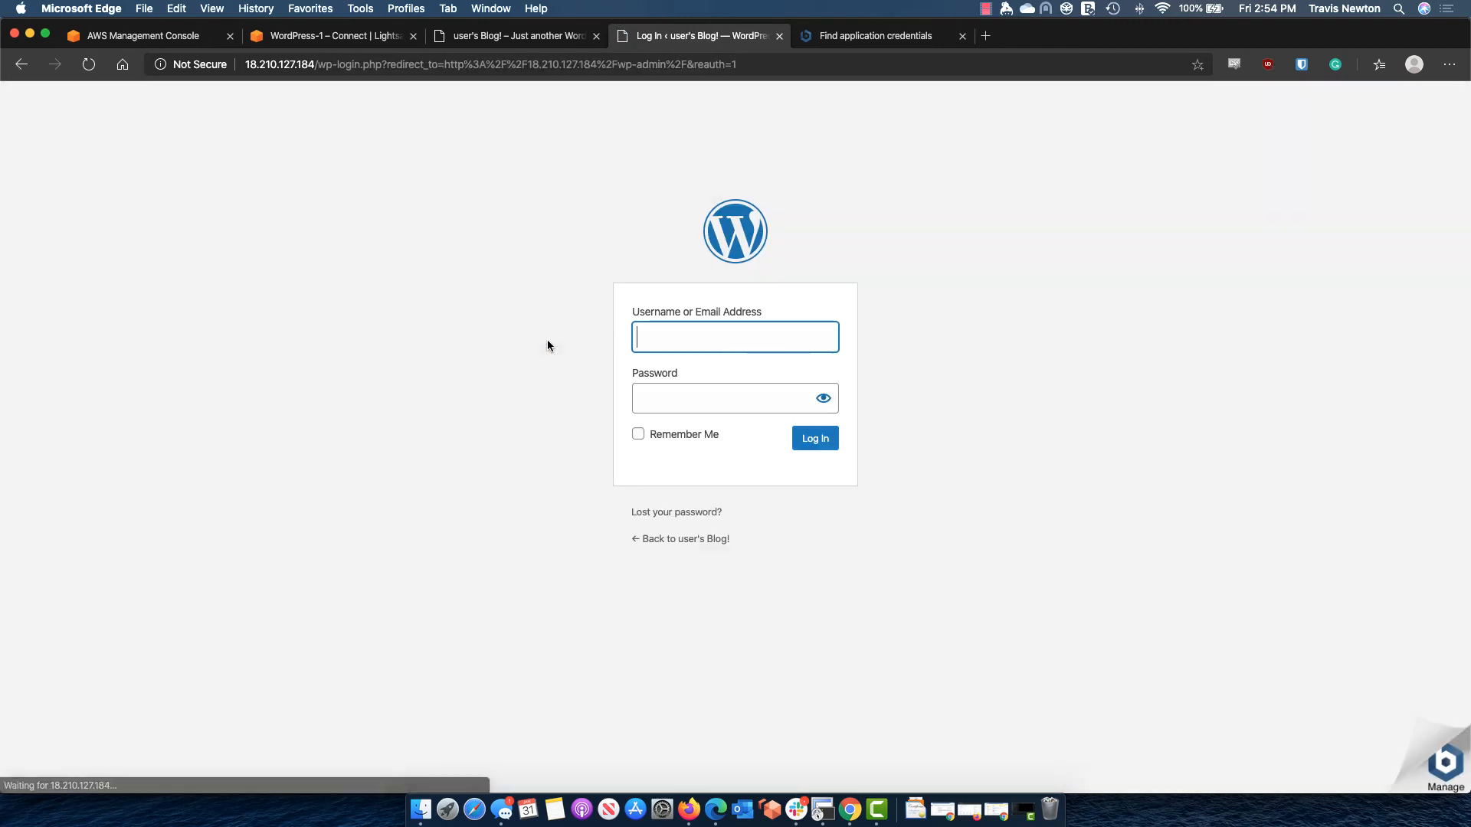
- Enter user as the WordPress login username and place the cursor in the password field
text(admi)
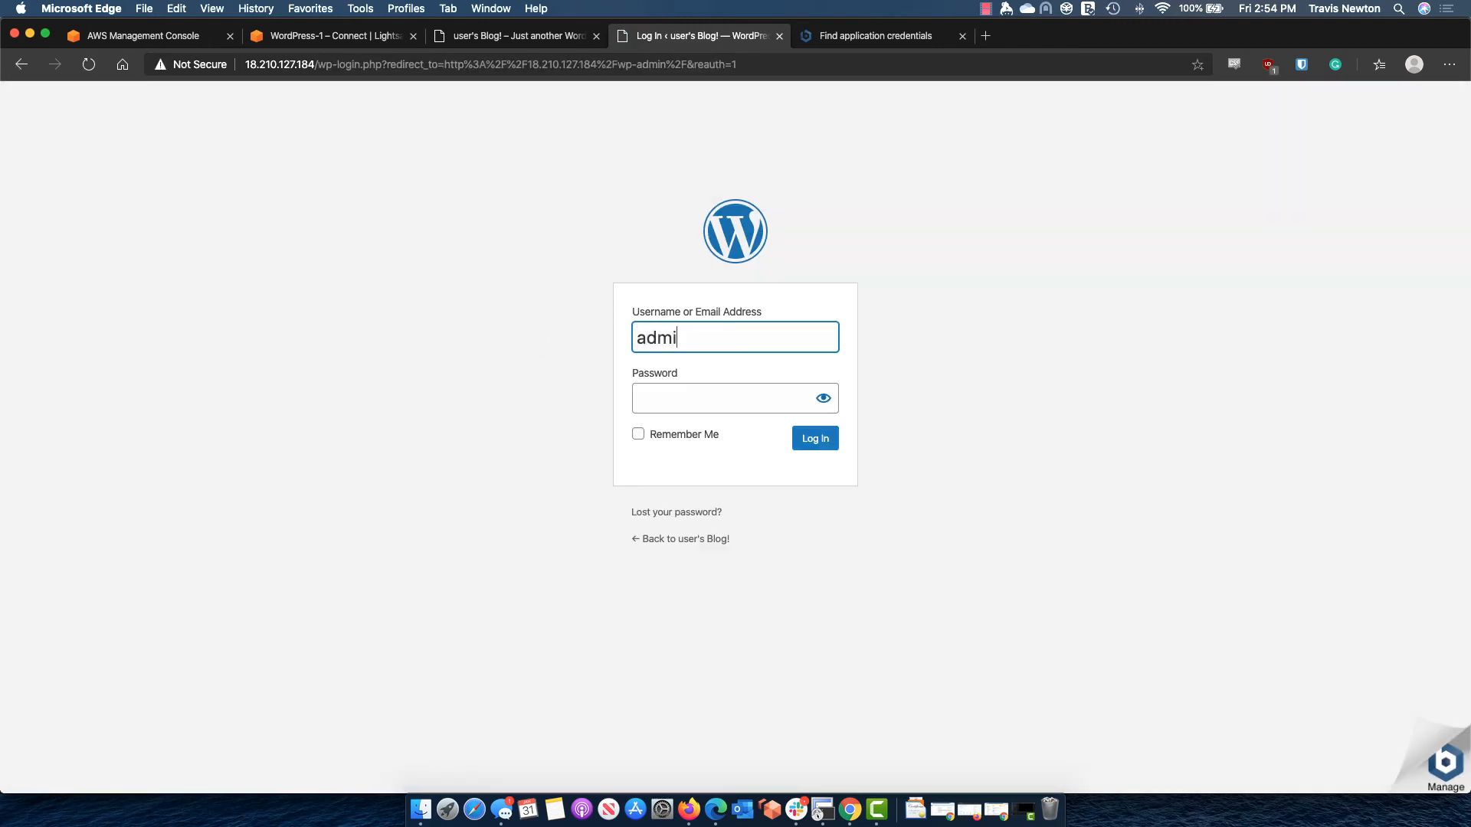
key(BackSpace)
key(BackSpace)
key(BackSpace)
text(user)
click(672, 388)
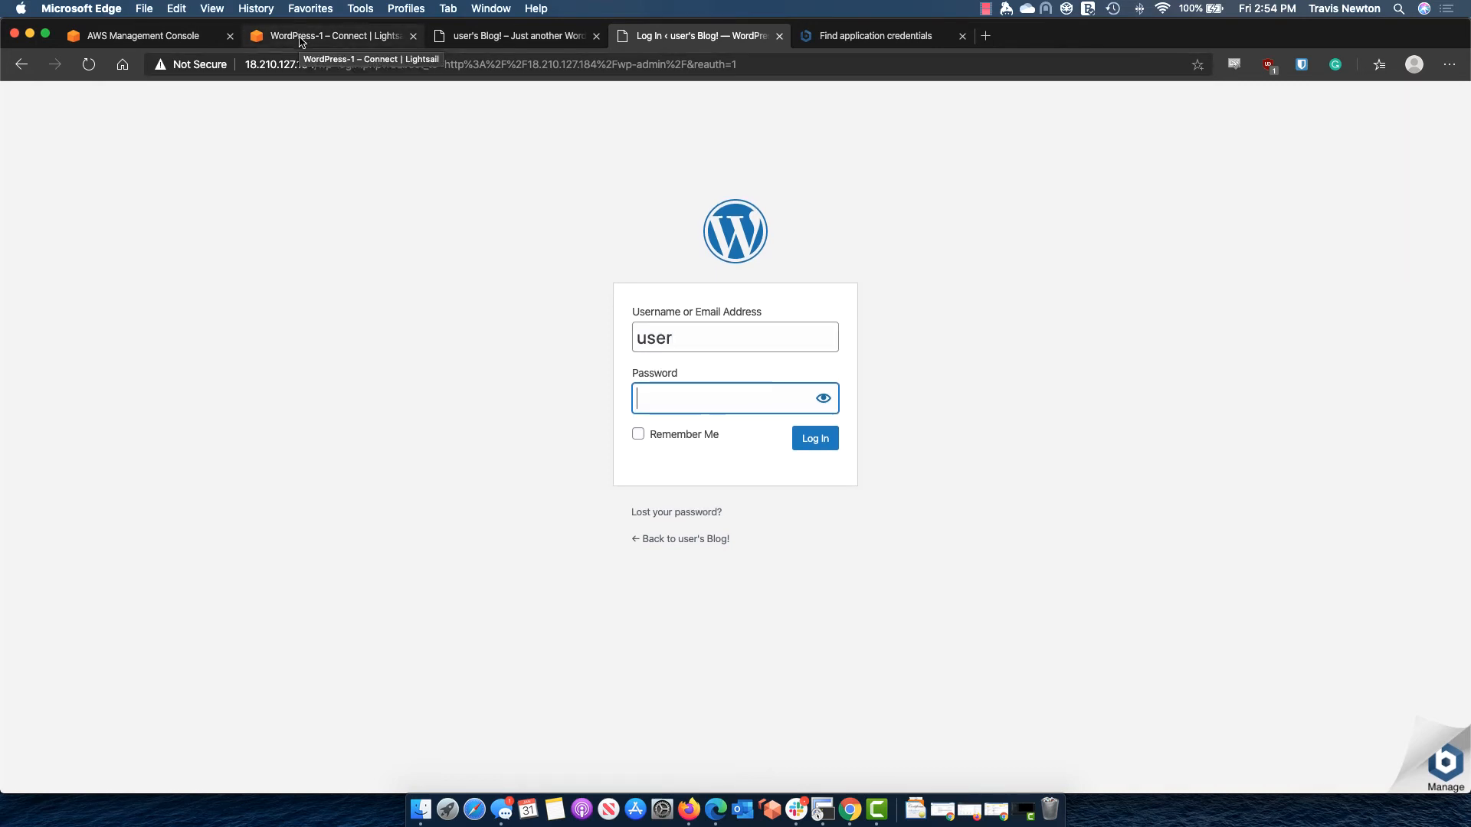
- Return to the WordPress-1 instance's details in Lightsail and open a browser-based SSH session to it
click(299, 37)
click(589, 505)
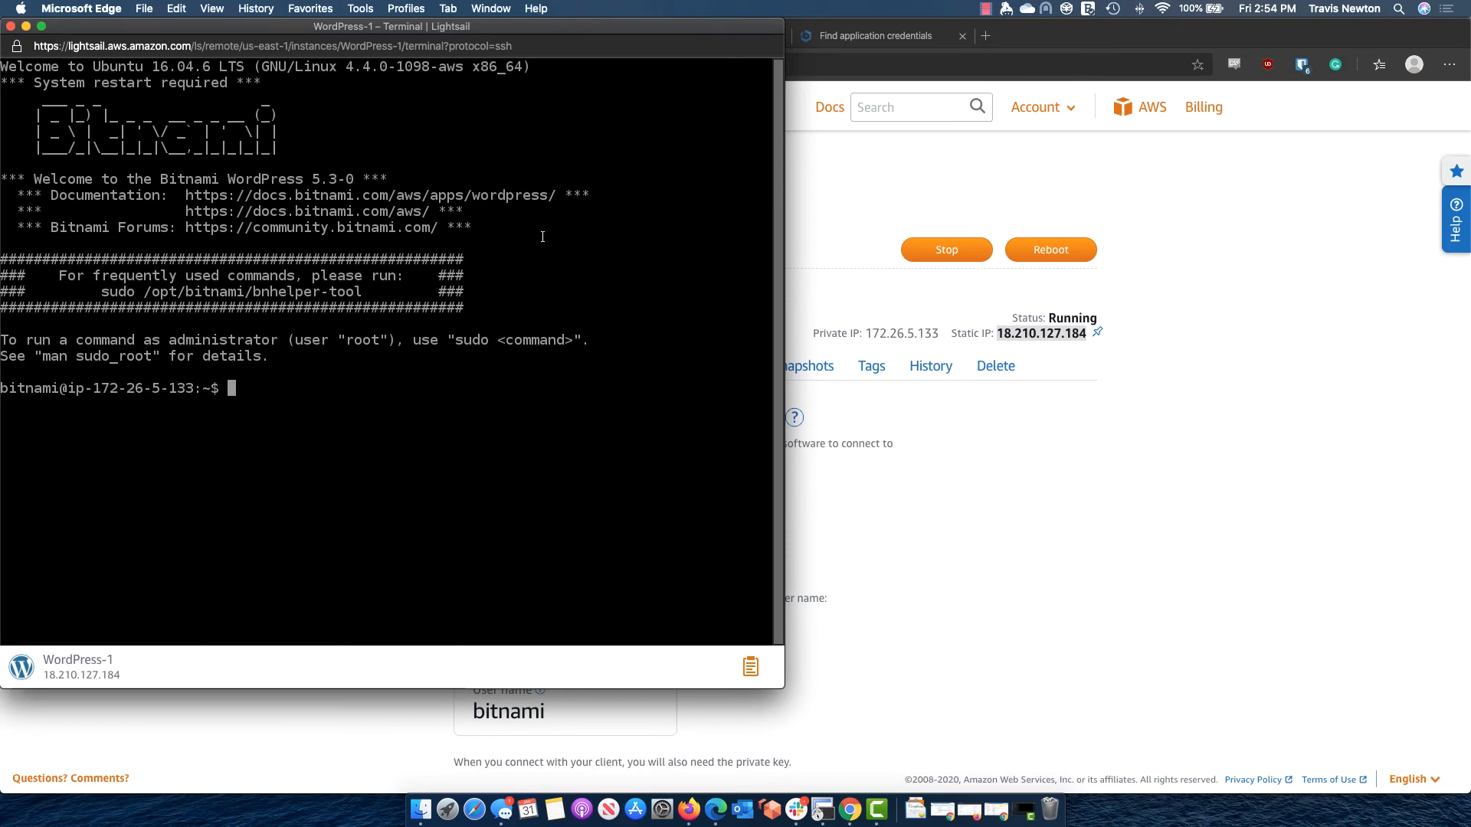
- Look through the Bitnami Find Application Credentials page for the command that shows the credentials over SSH
drag(642, 30, 1470, 106)
click(816, 39)
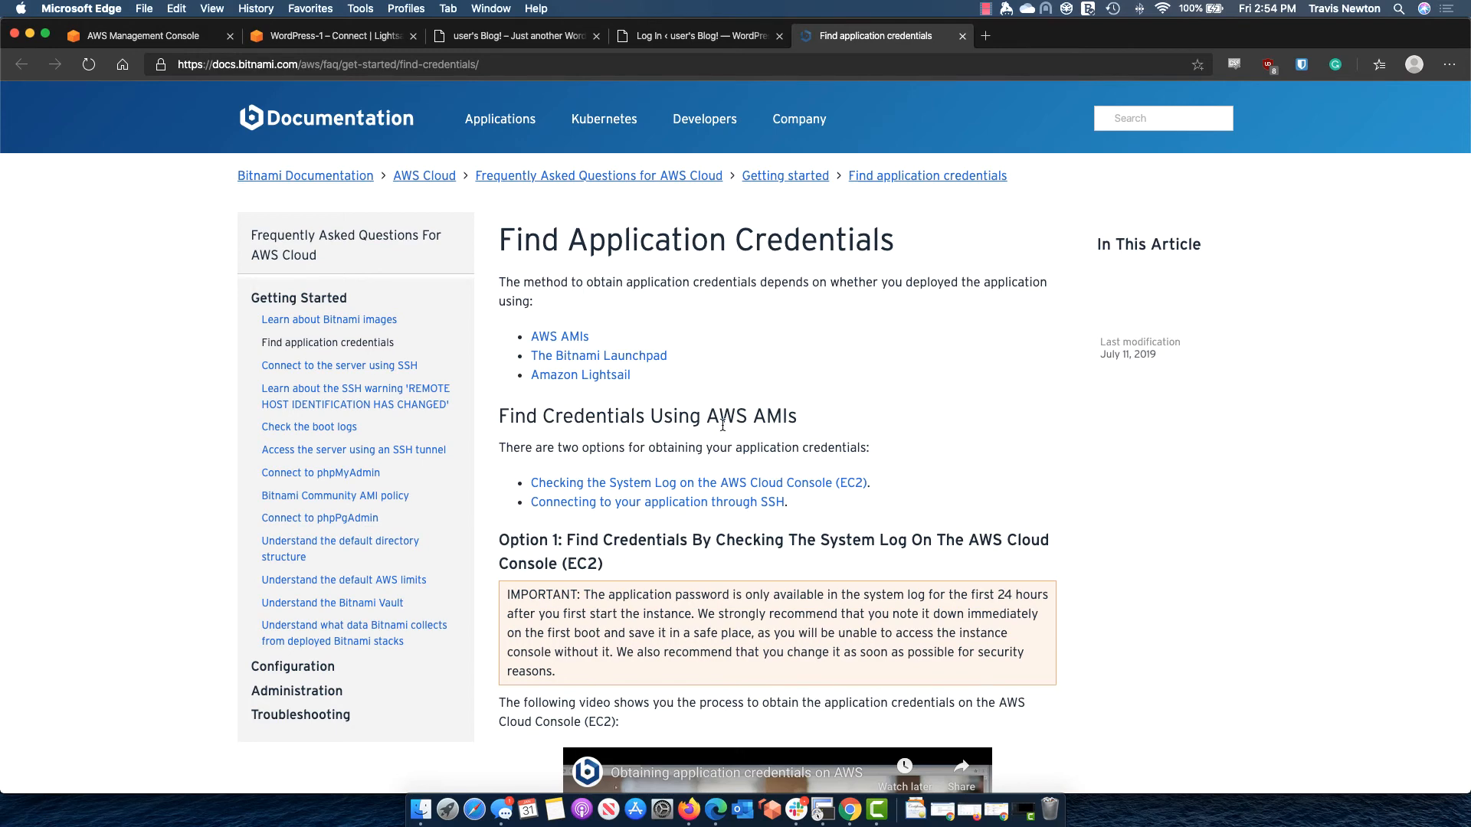
scroll(920, 432, down, 10)
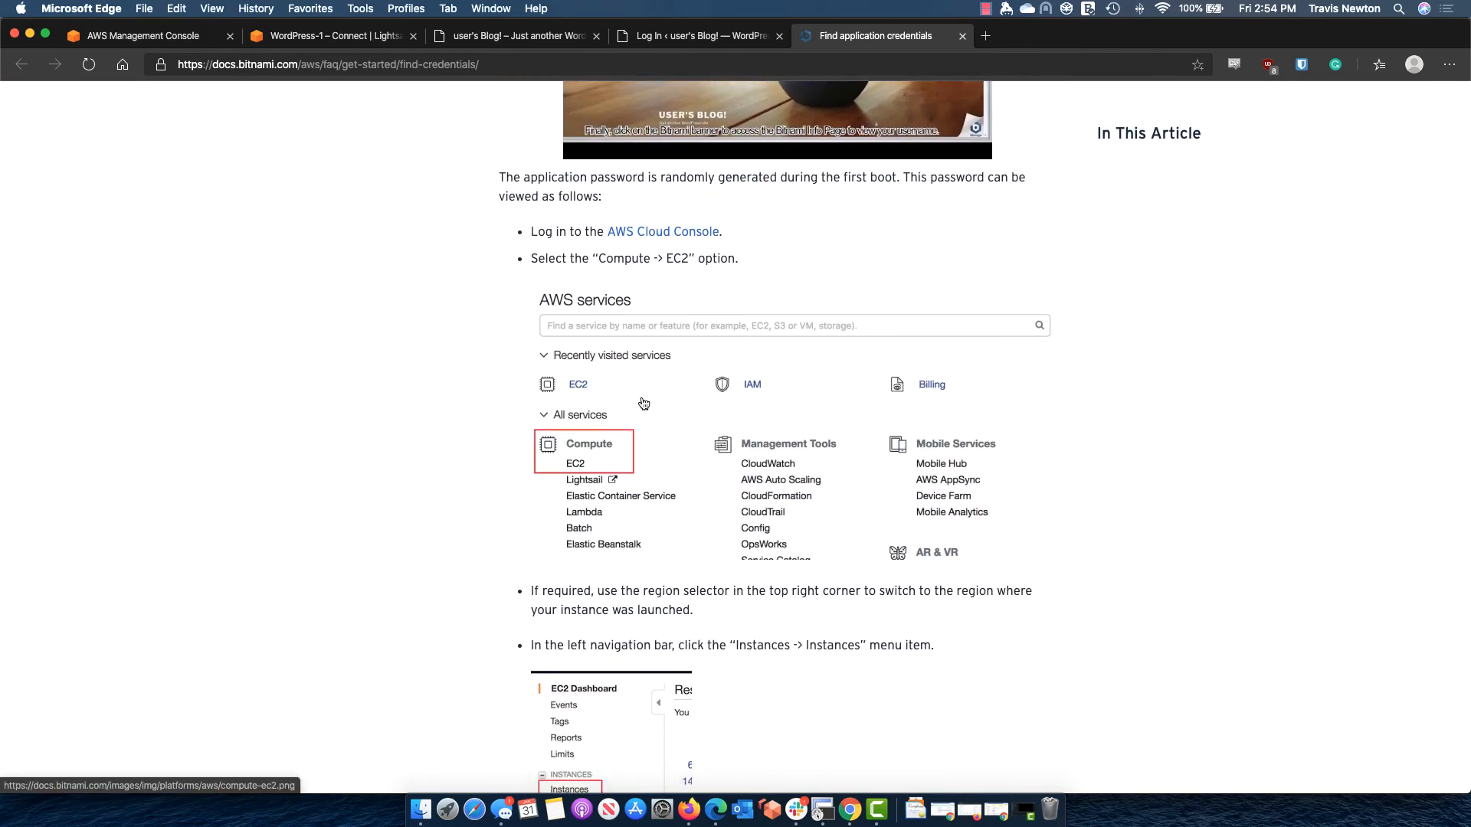
scroll(670, 402, down, 5)
scroll(670, 401, down, 9)
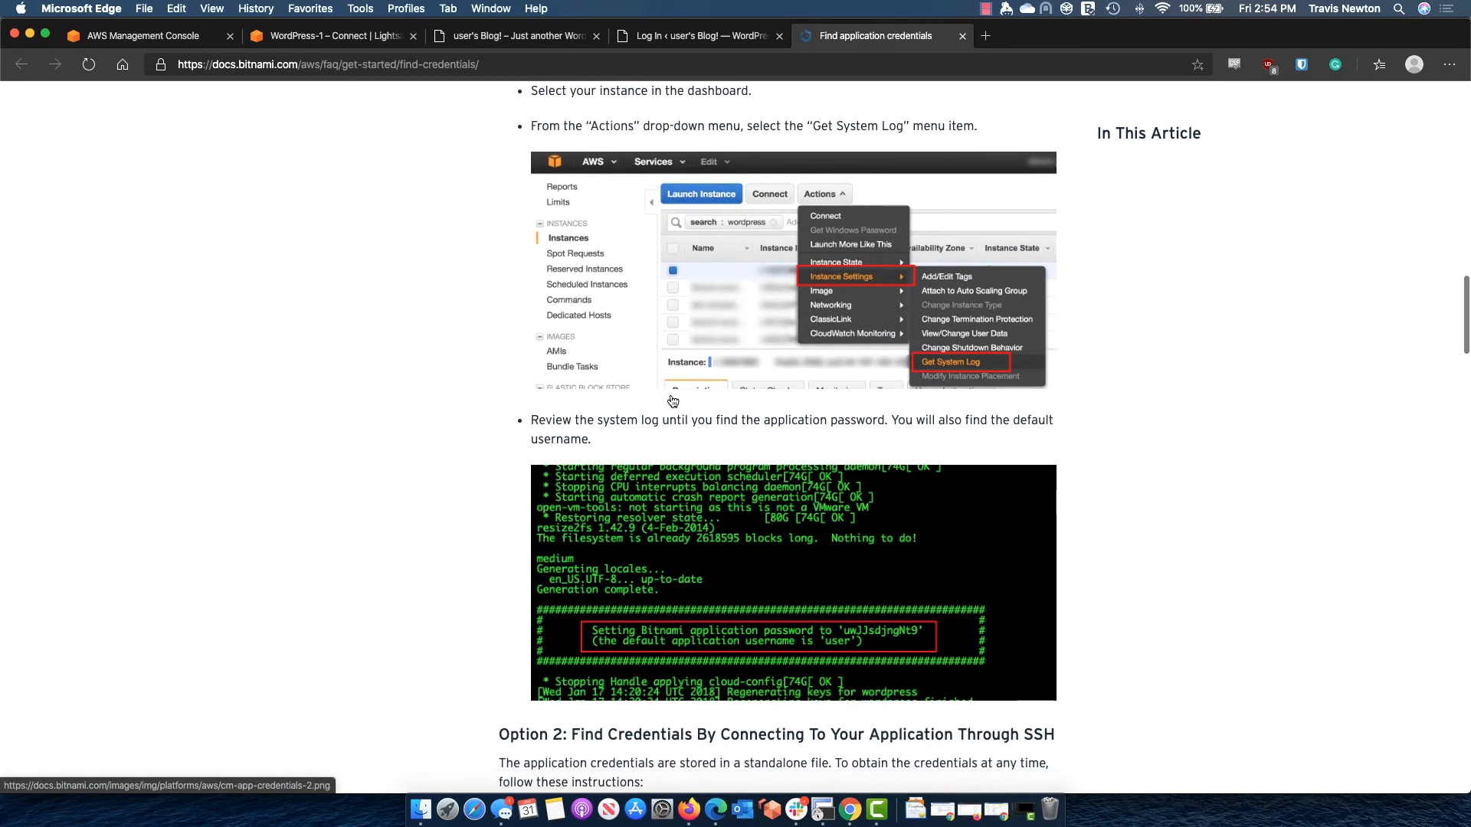
scroll(673, 400, down, 3)
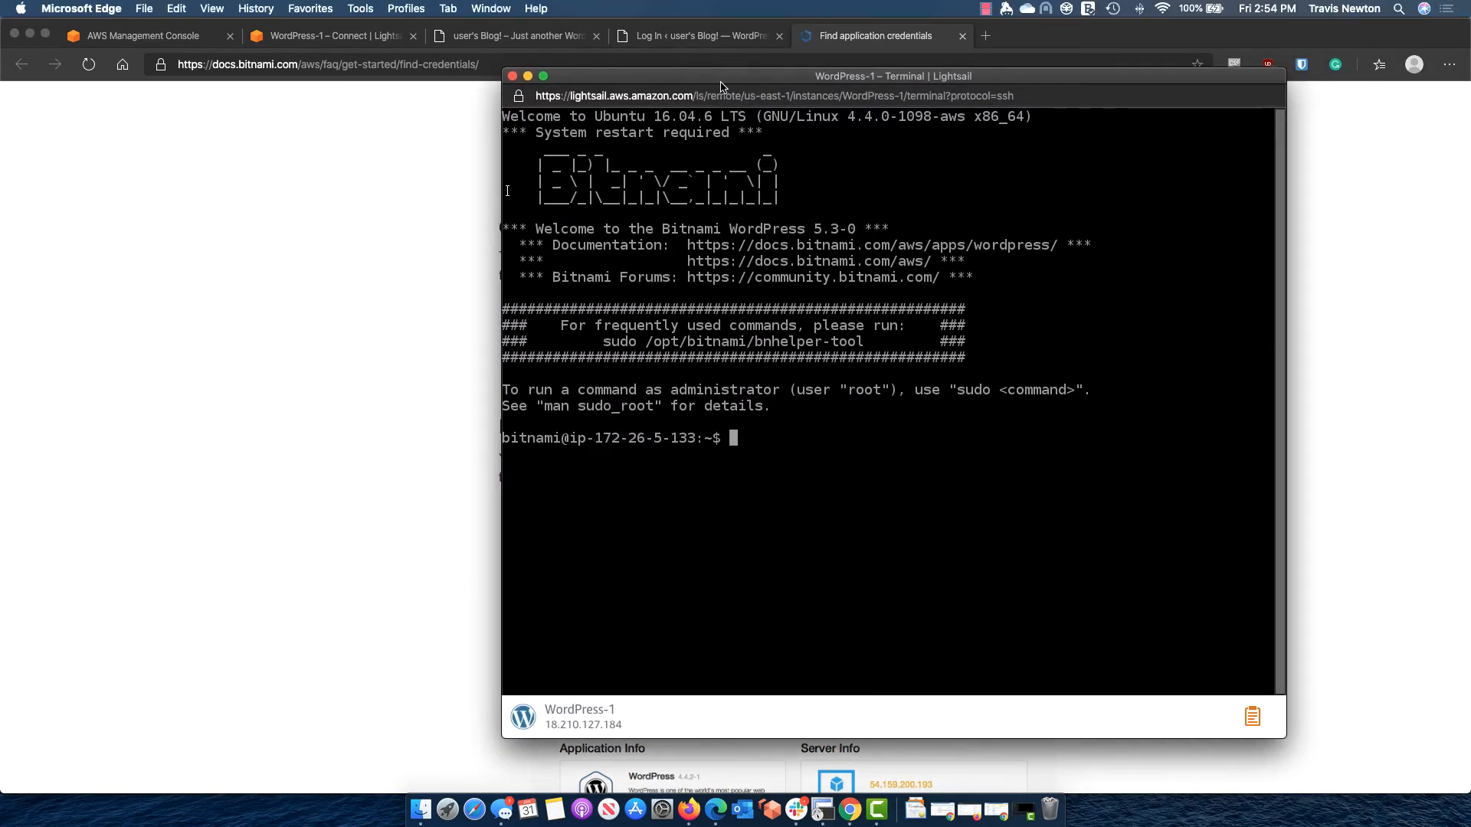
- Display the stored application credentials in the WordPress-1 SSH session by running cat ./bitnami_credentials
text(cat ./bit)
key(Tab)
text(cr)
key(Tab)
key(Return)
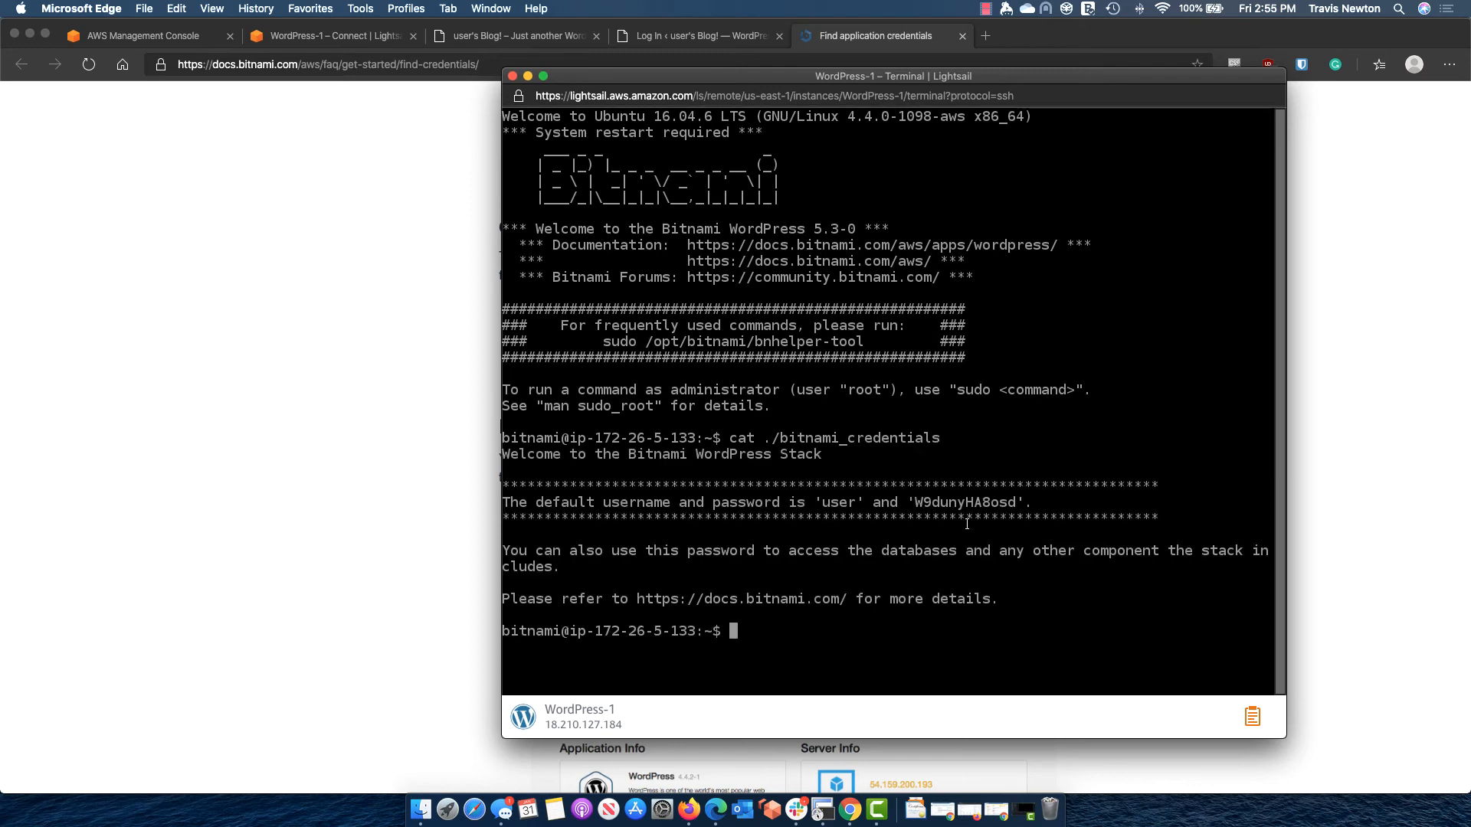
- Copy the default WordPress password from the terminal output using the SSH session's clipboard
drag(917, 503, 1013, 503)
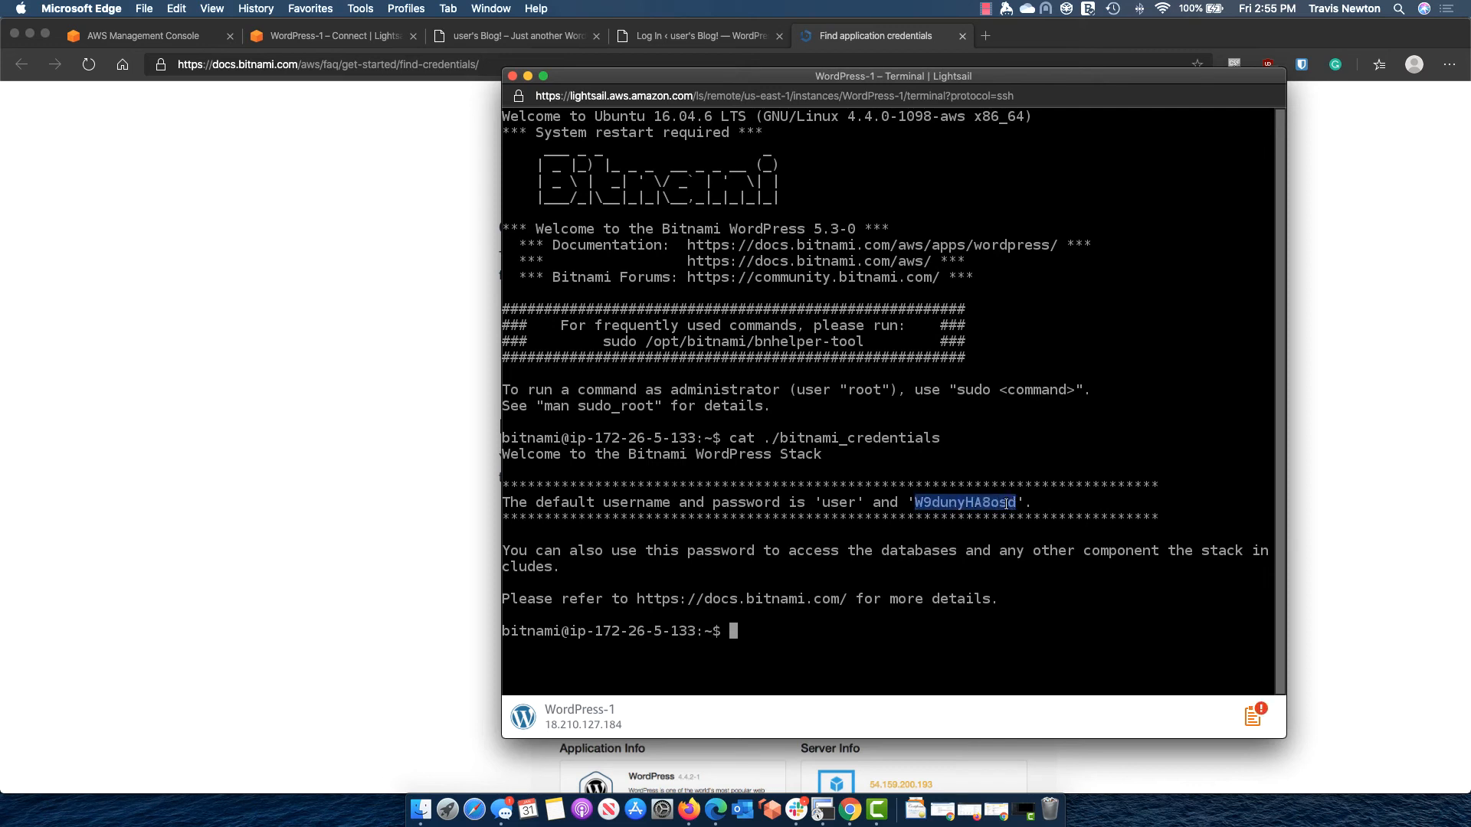
click(1249, 720)
drag(934, 568, 793, 557)
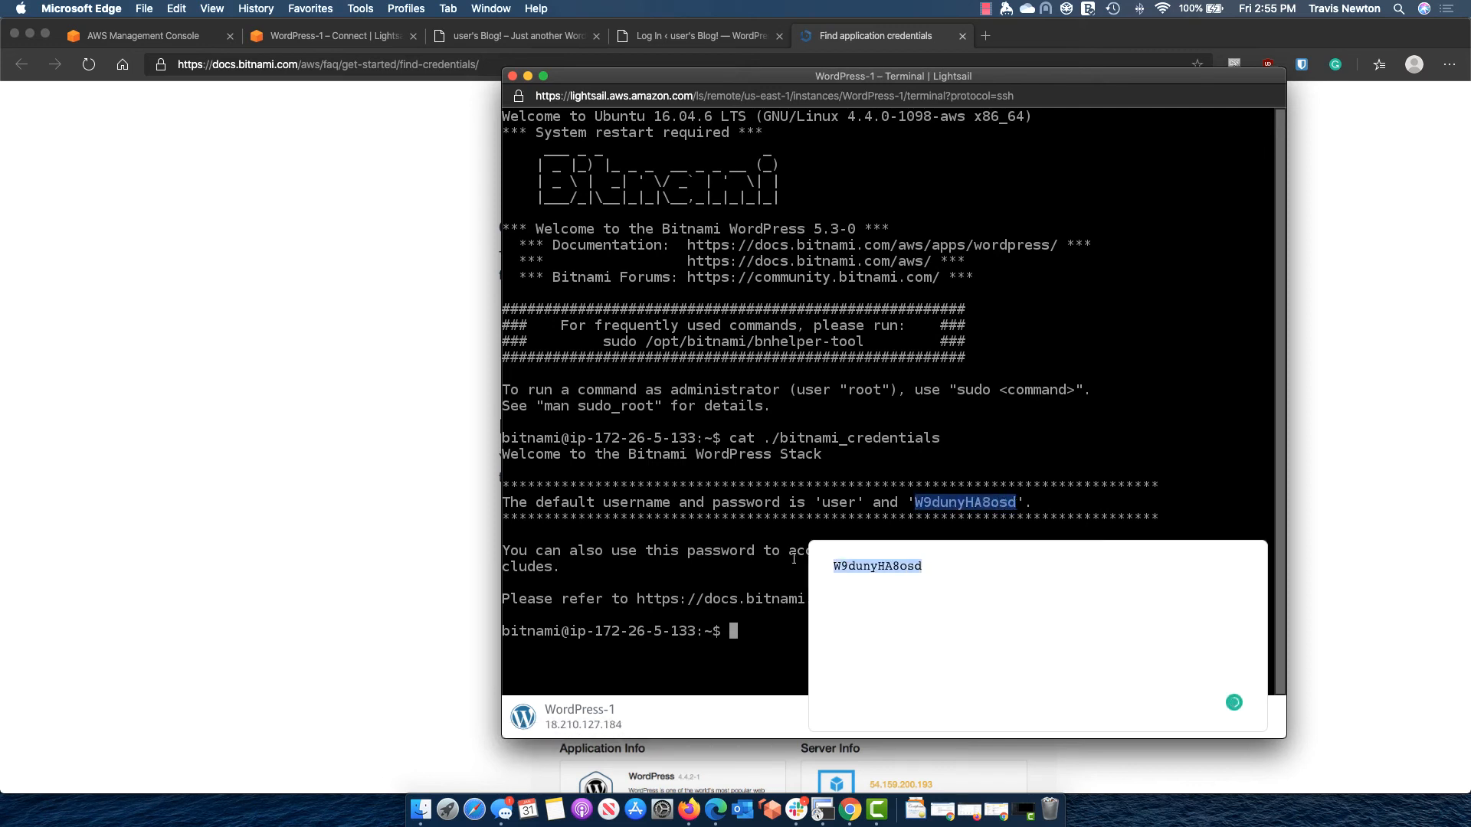
- Enter the copied account password on the WordPress login page, log in, and dismiss the offer to save the password
click(429, 419)
click(660, 36)
click(743, 390)
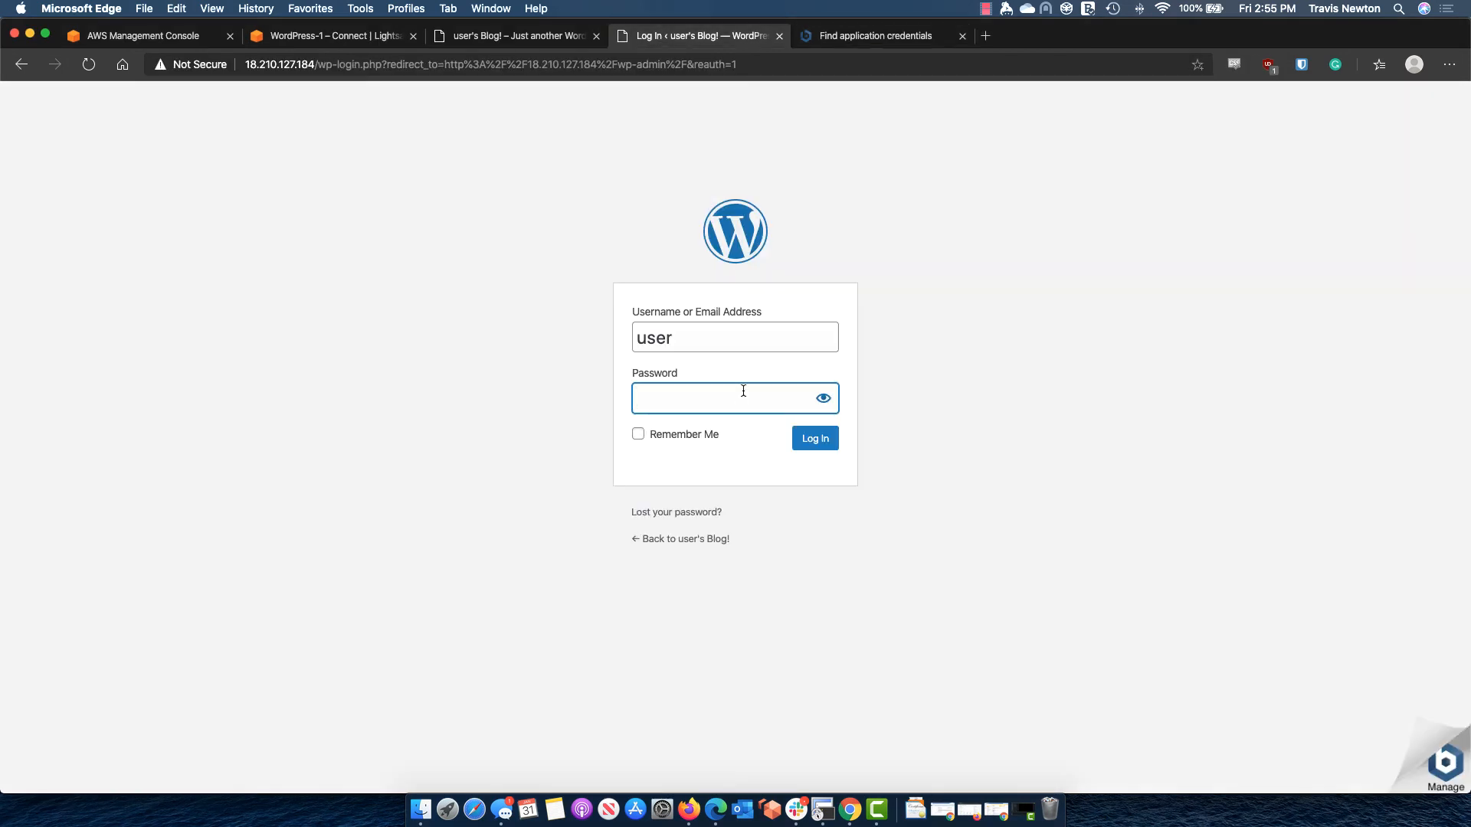
key(super+v)
click(814, 439)
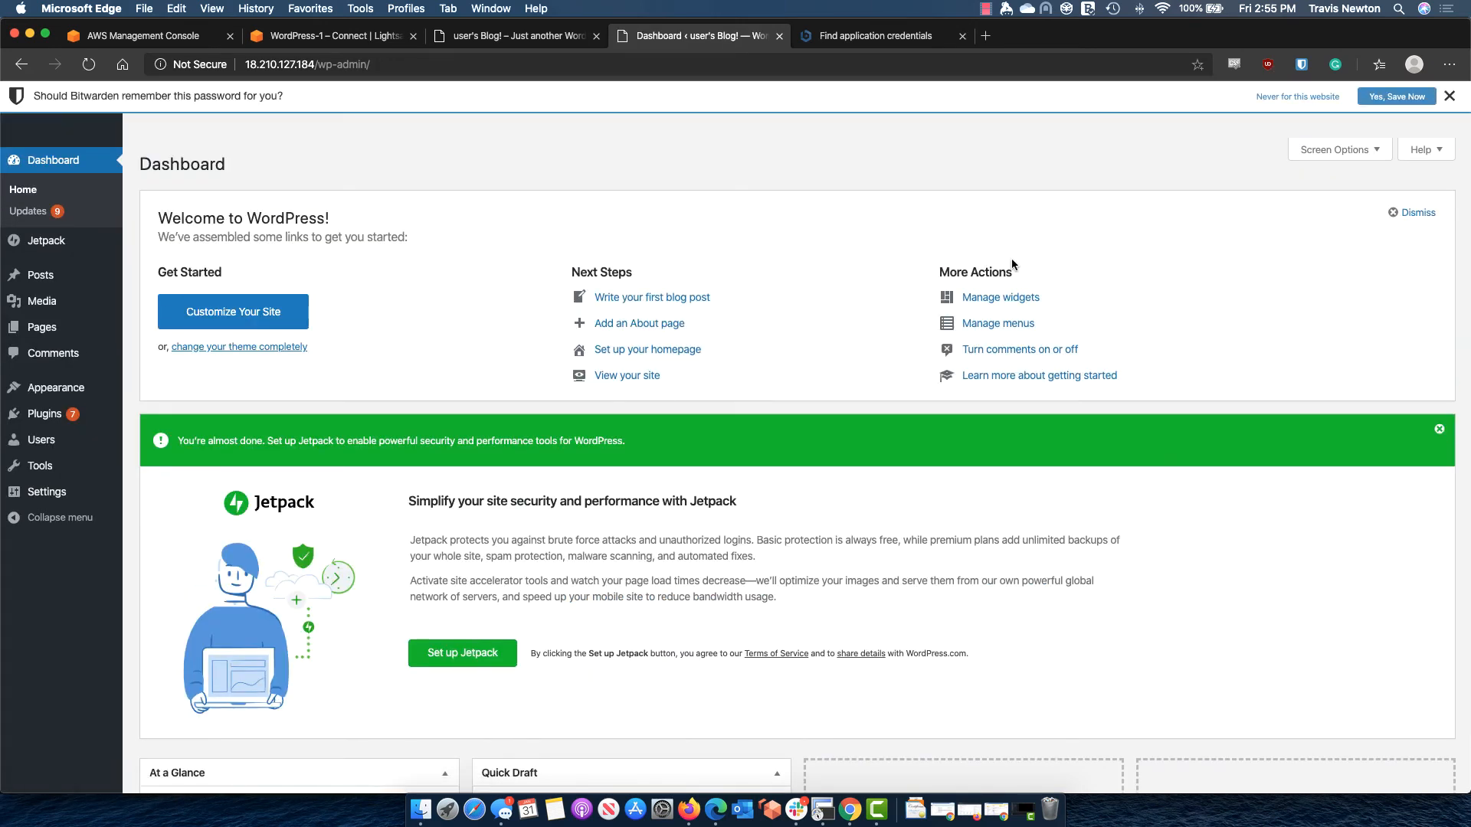
click(1449, 97)
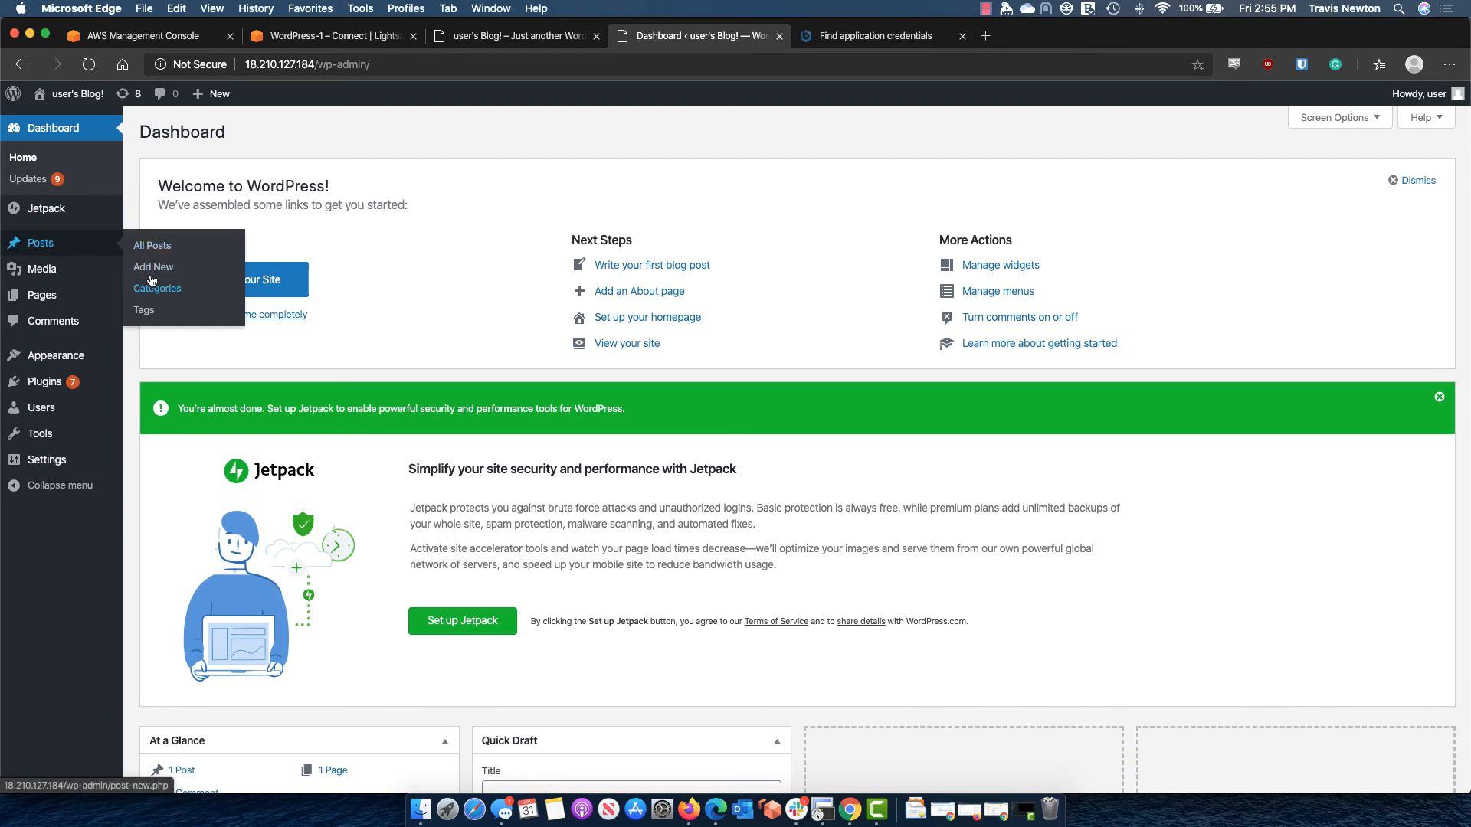
- Open the editor for a new post and close its welcome tip about blocks
click(153, 266)
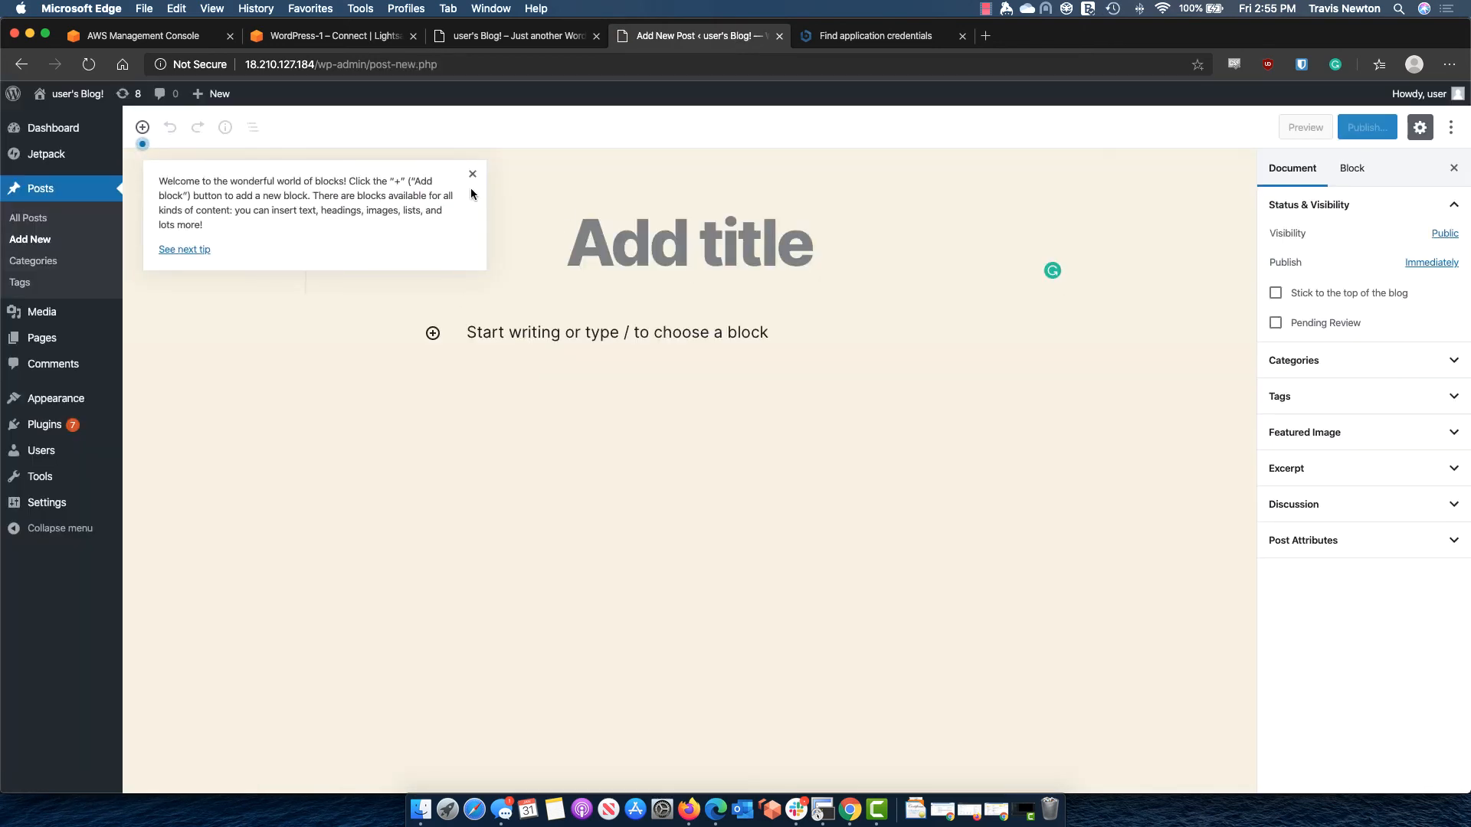
click(473, 176)
- Open the site's installed themes and browse the featured themes available to add
mouse_move(77, 398)
click(188, 399)
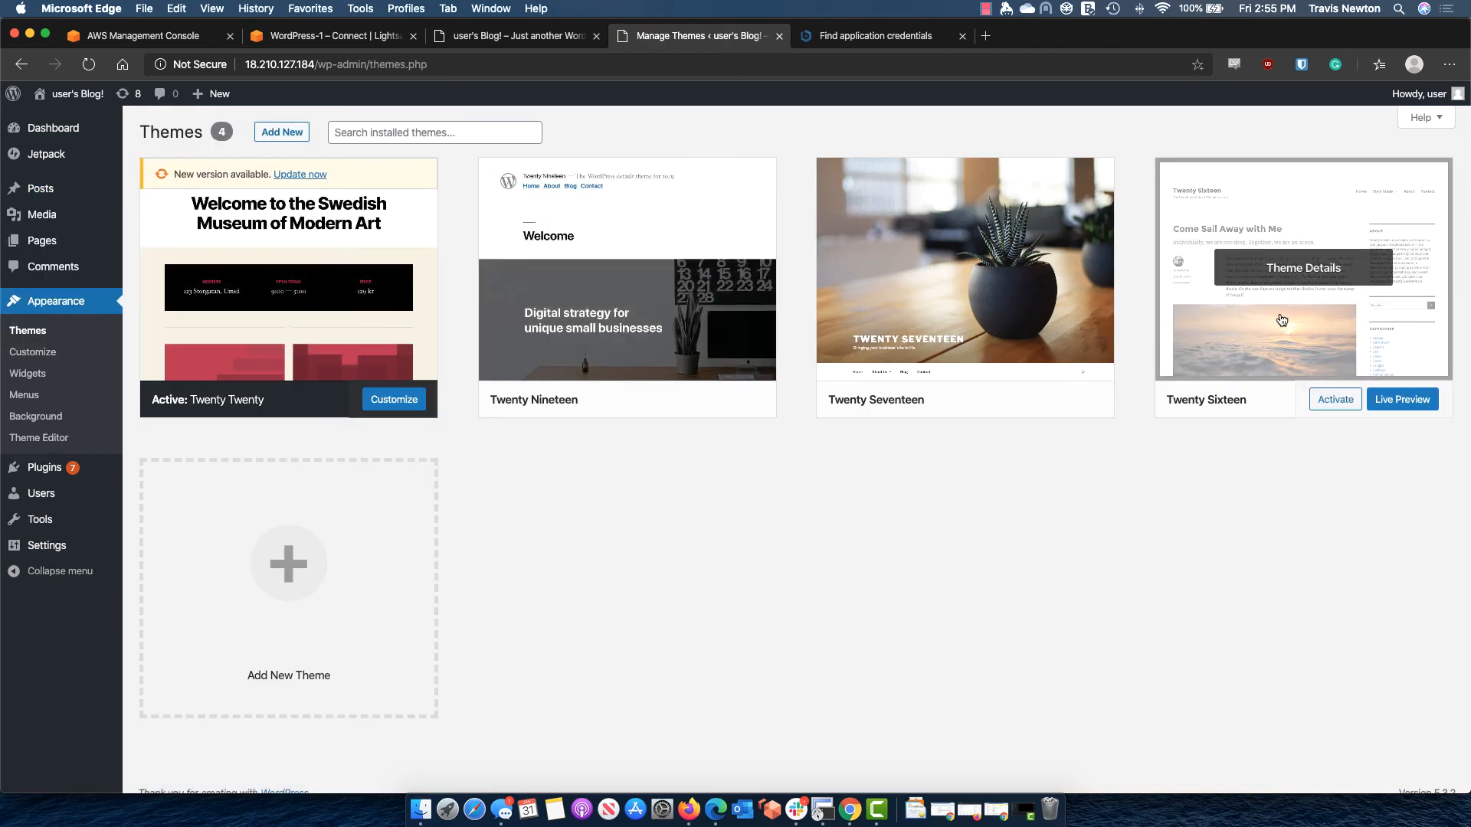
click(284, 133)
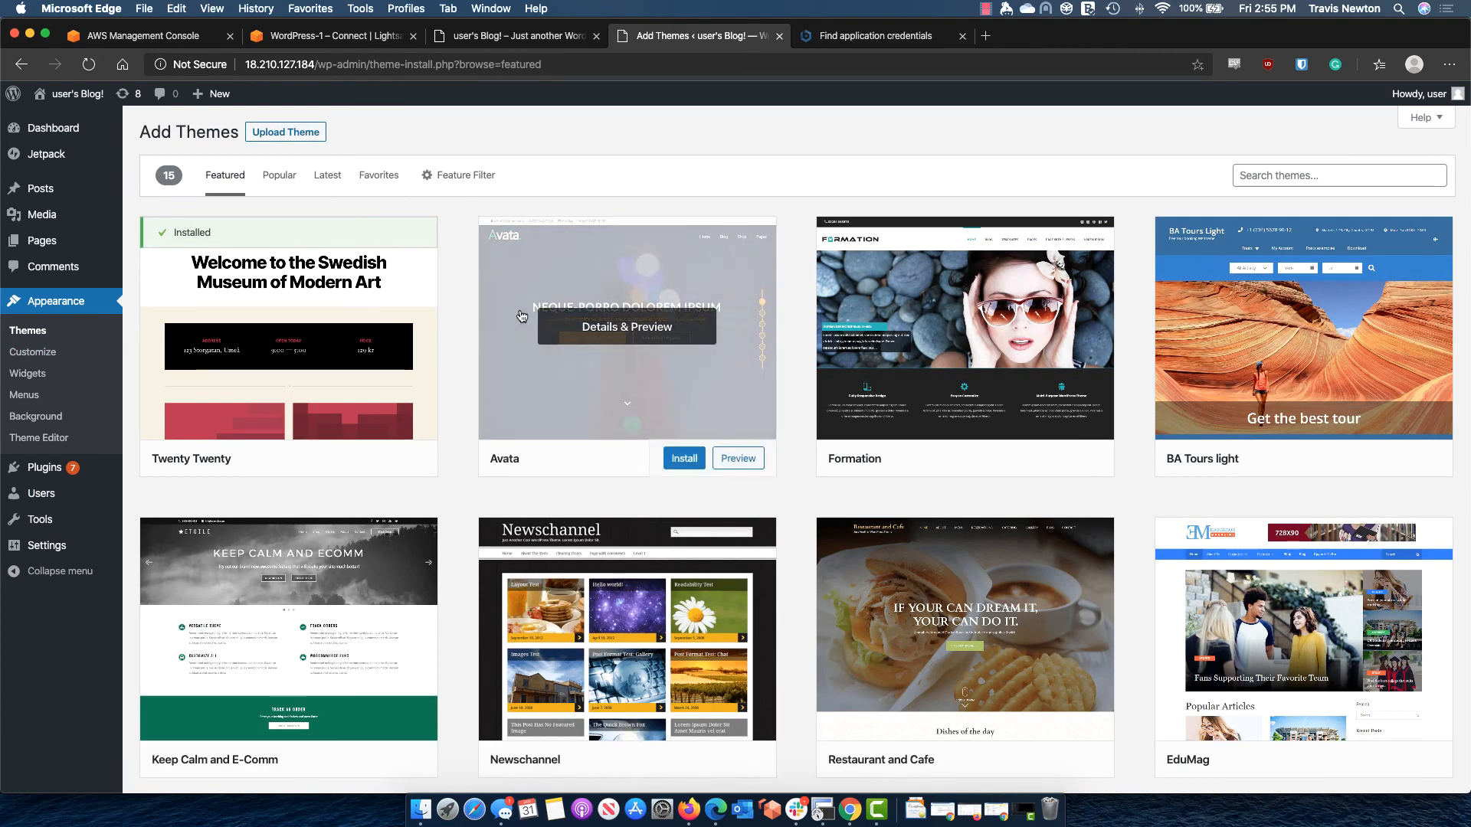
scroll(570, 328, down, 10)
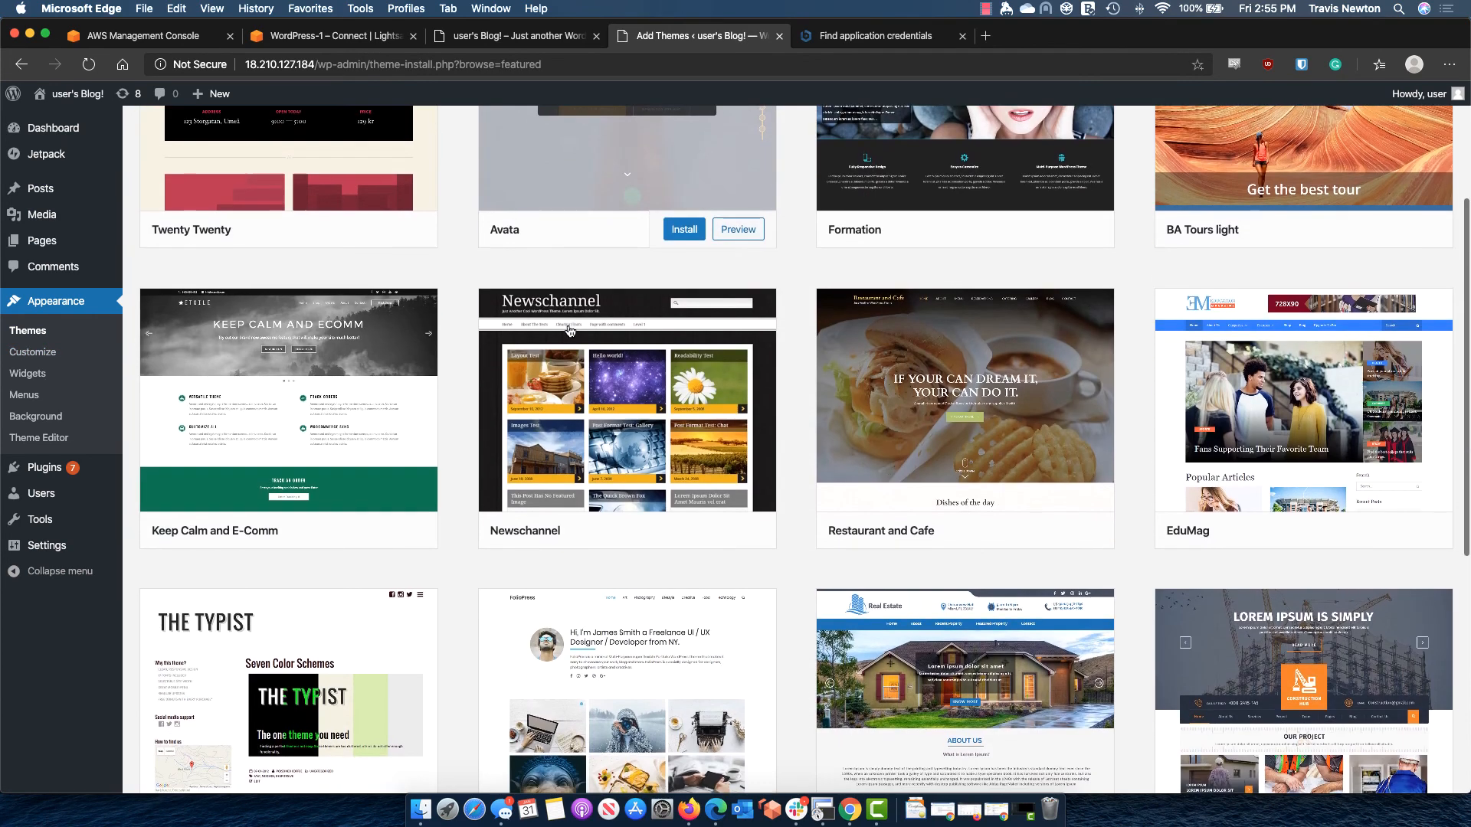
scroll(570, 330, up, 10)
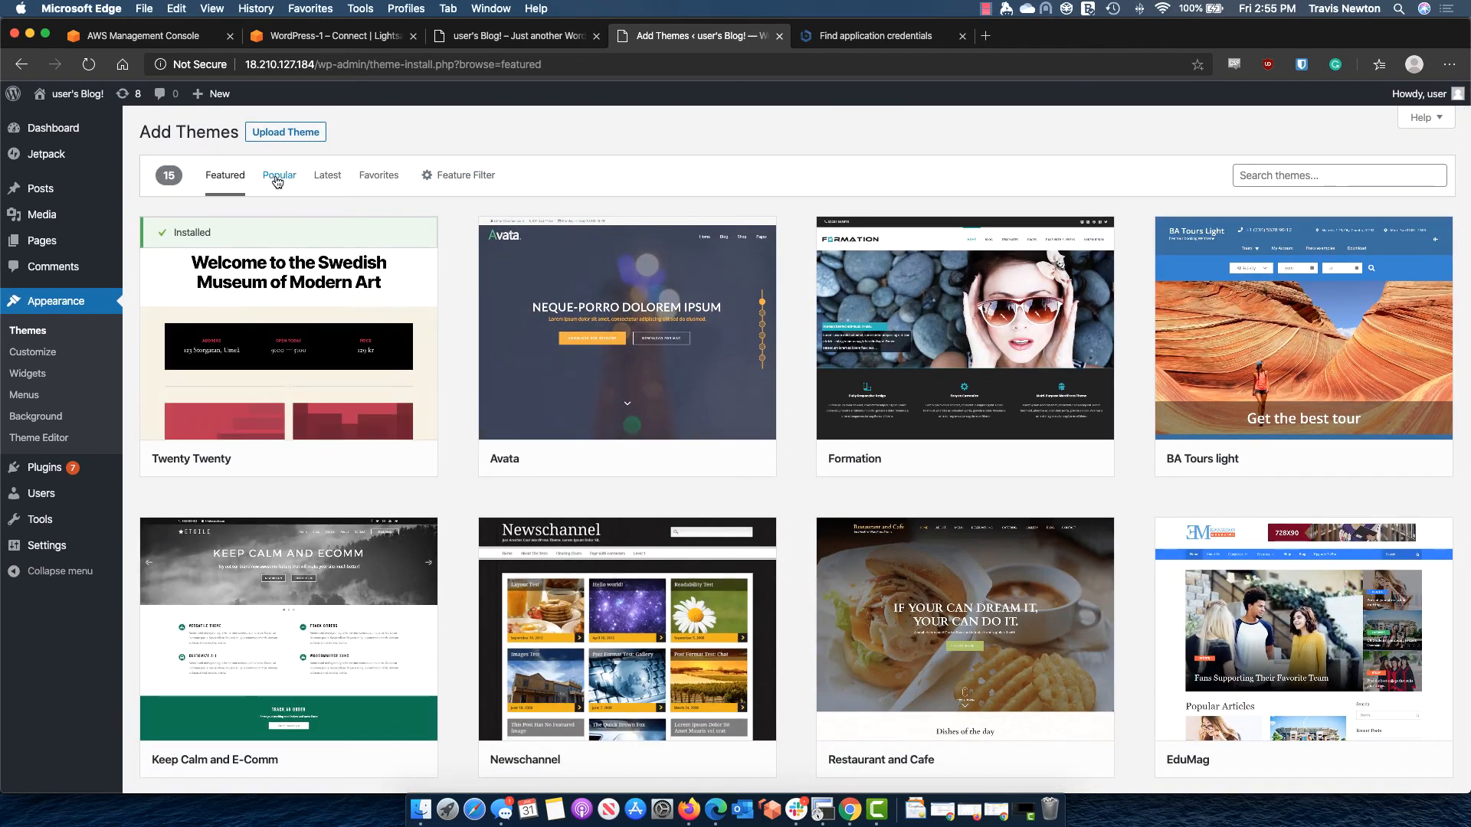
- Install the Twenty Fifteen theme from the popular themes and activate it
click(279, 194)
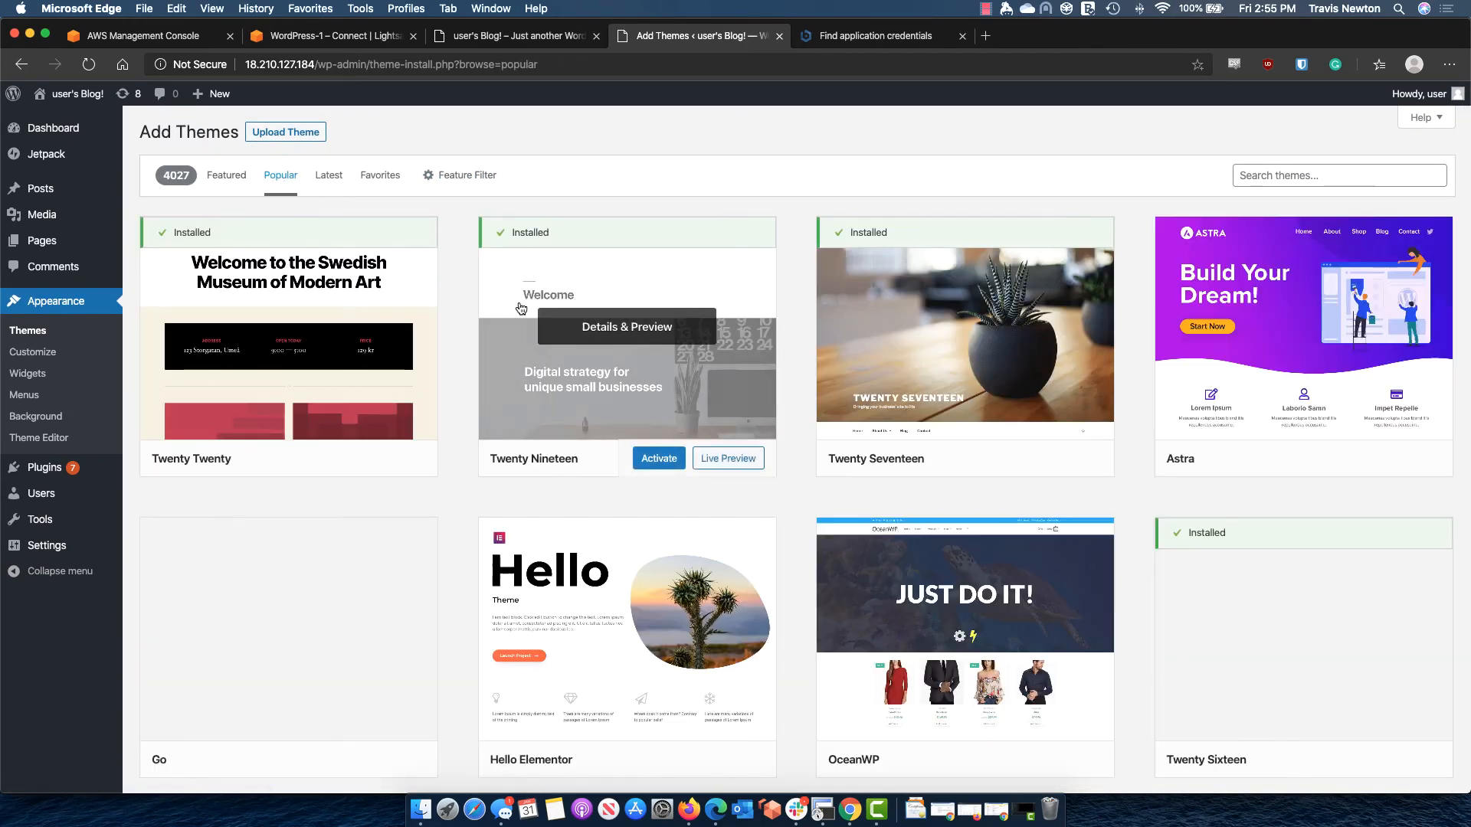
scroll(783, 406, down, 2)
scroll(783, 411, down, 8)
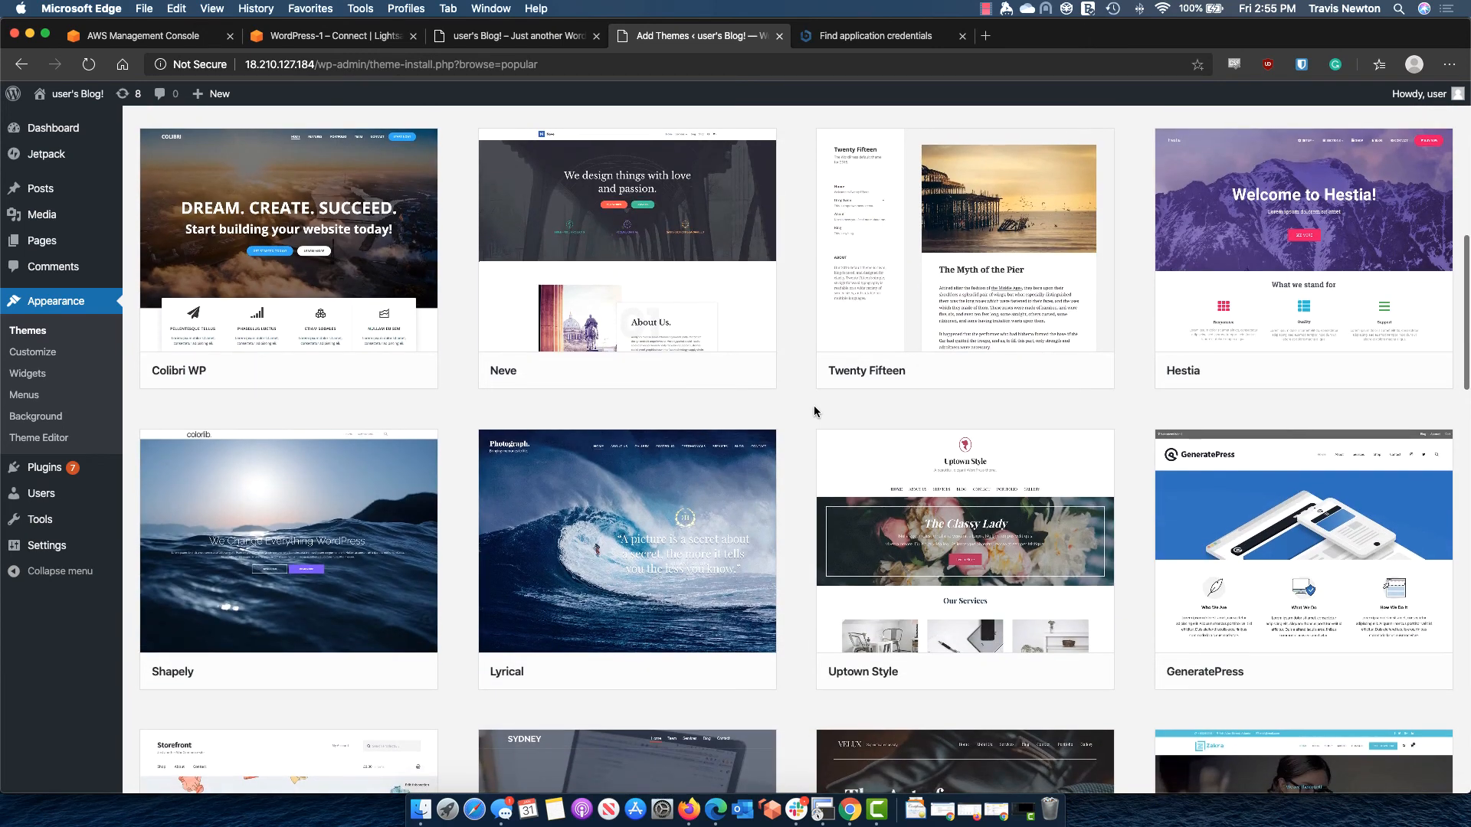
mouse_move(956, 368)
click(1012, 371)
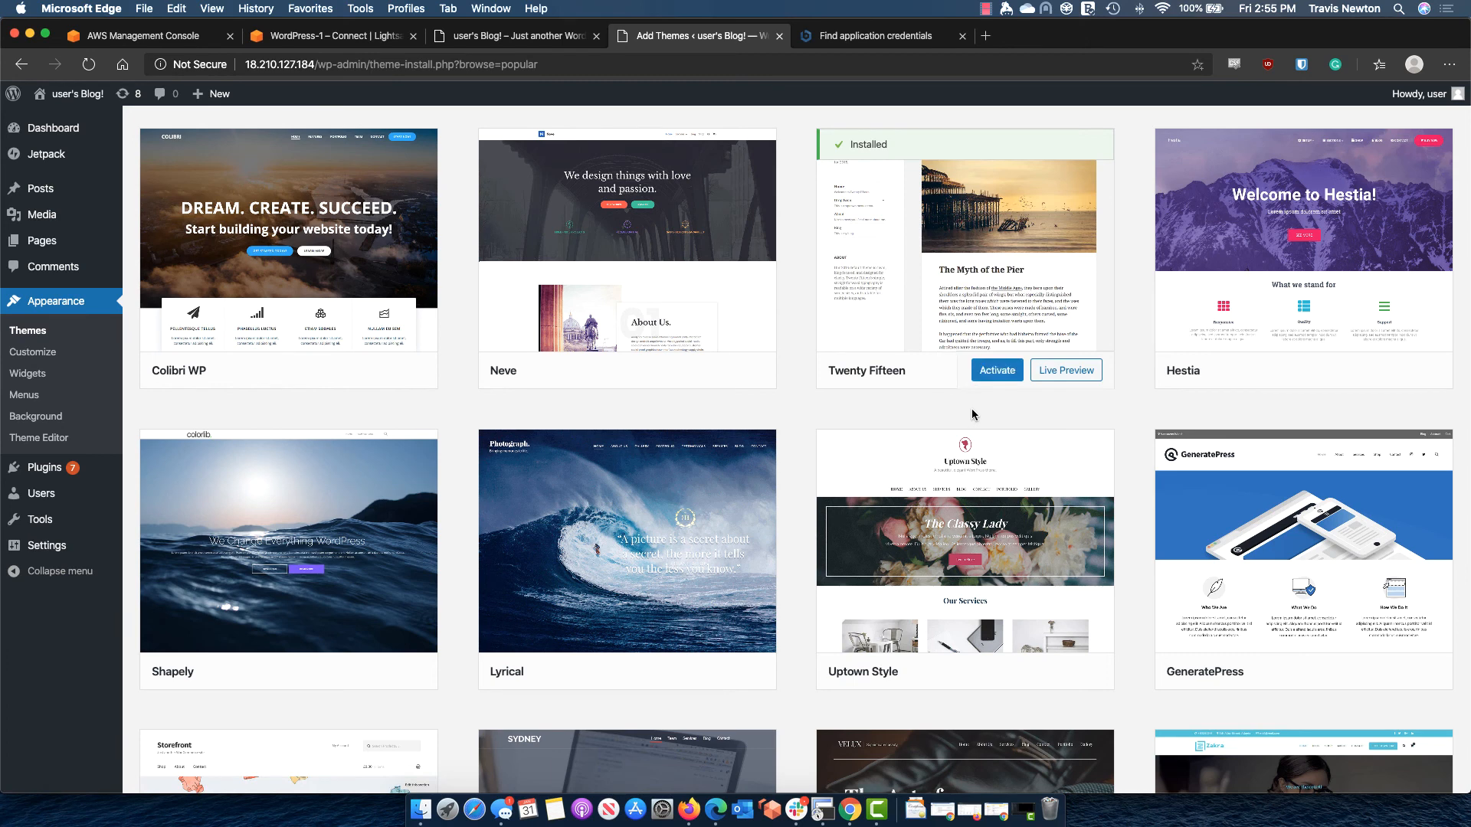
click(985, 371)
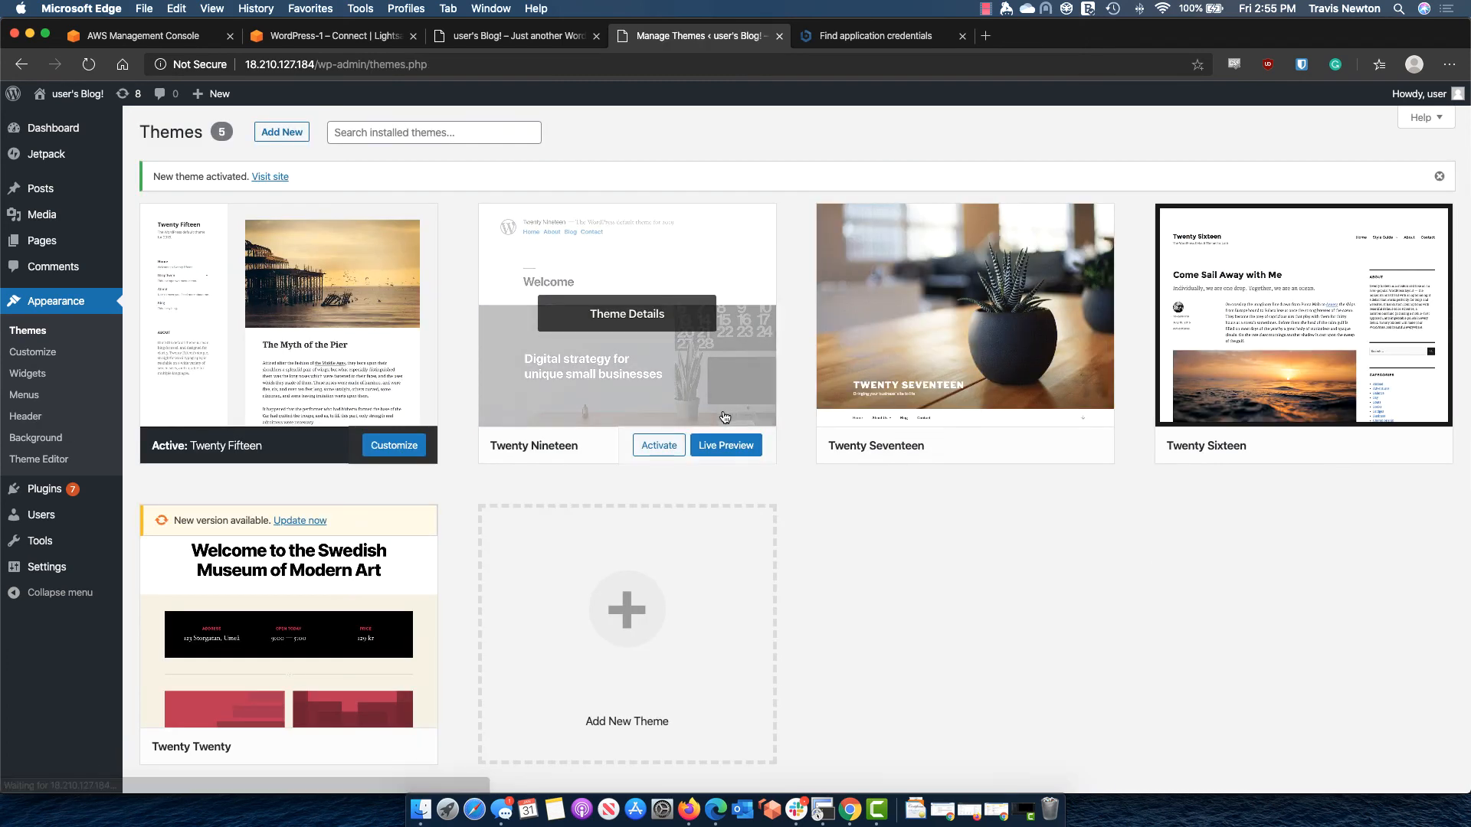
- Add the Classic Editor plugin to the site and activate it
mouse_move(46, 489)
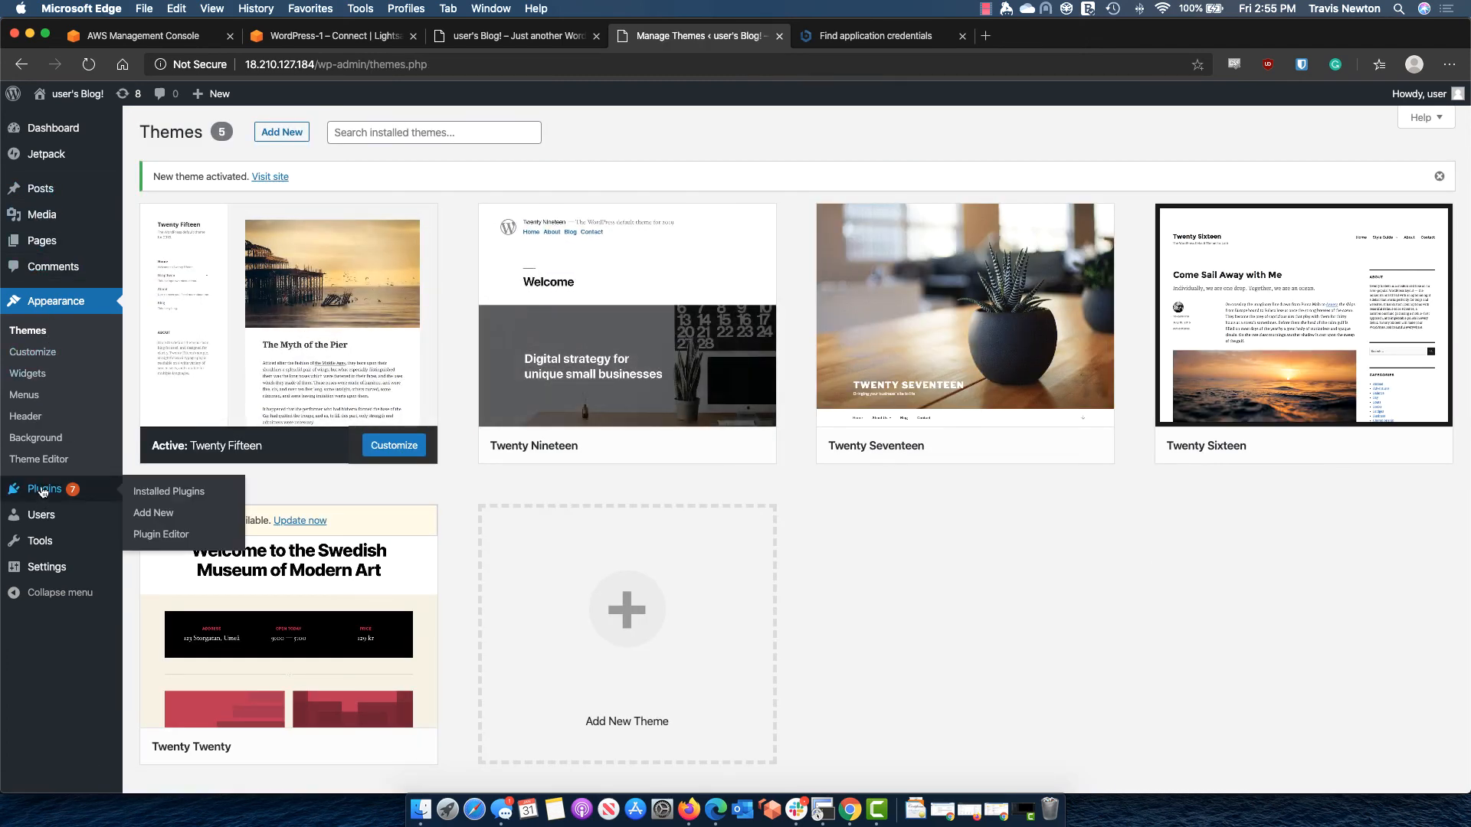
click(236, 505)
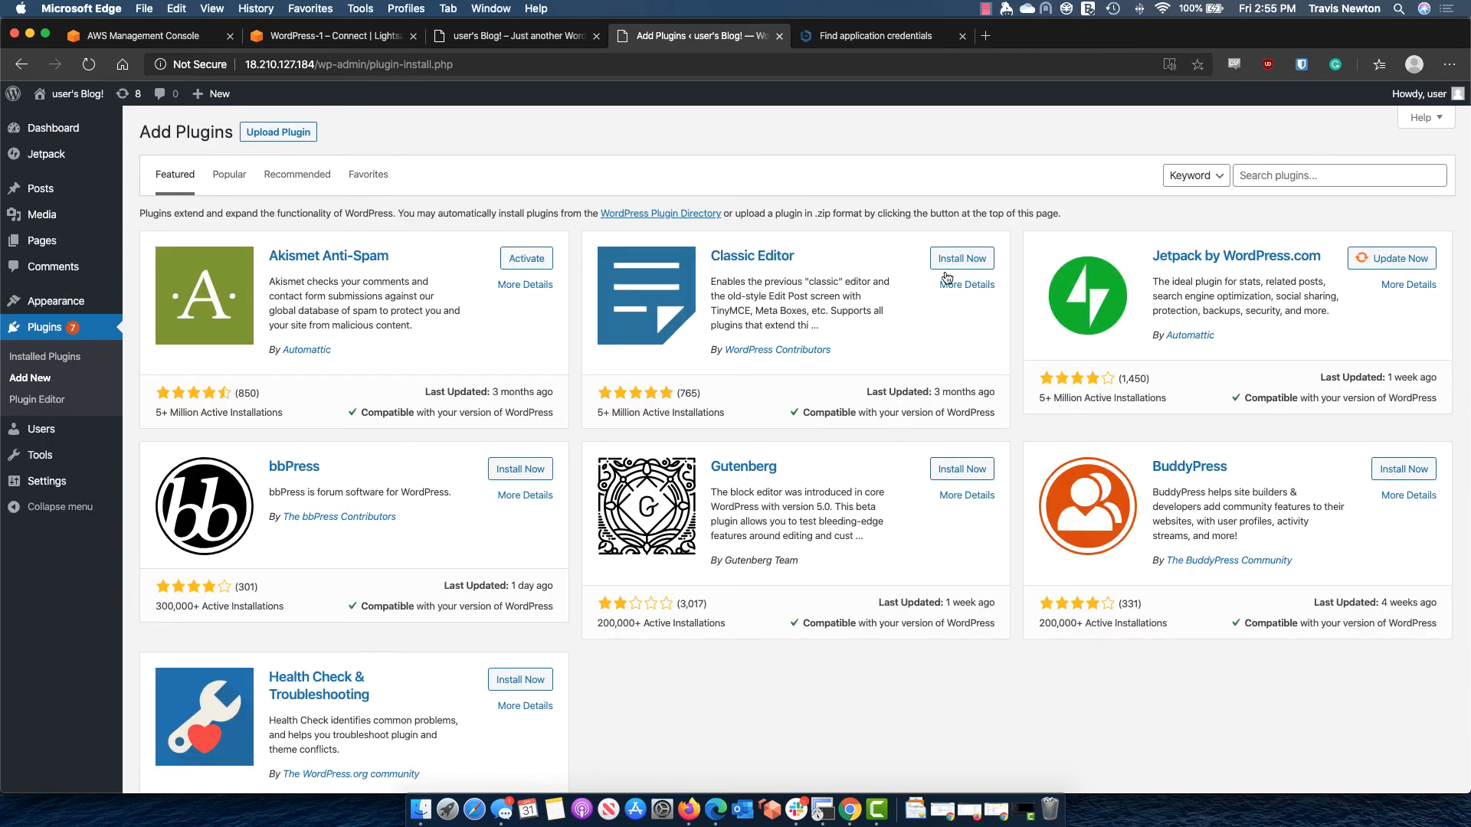
click(955, 264)
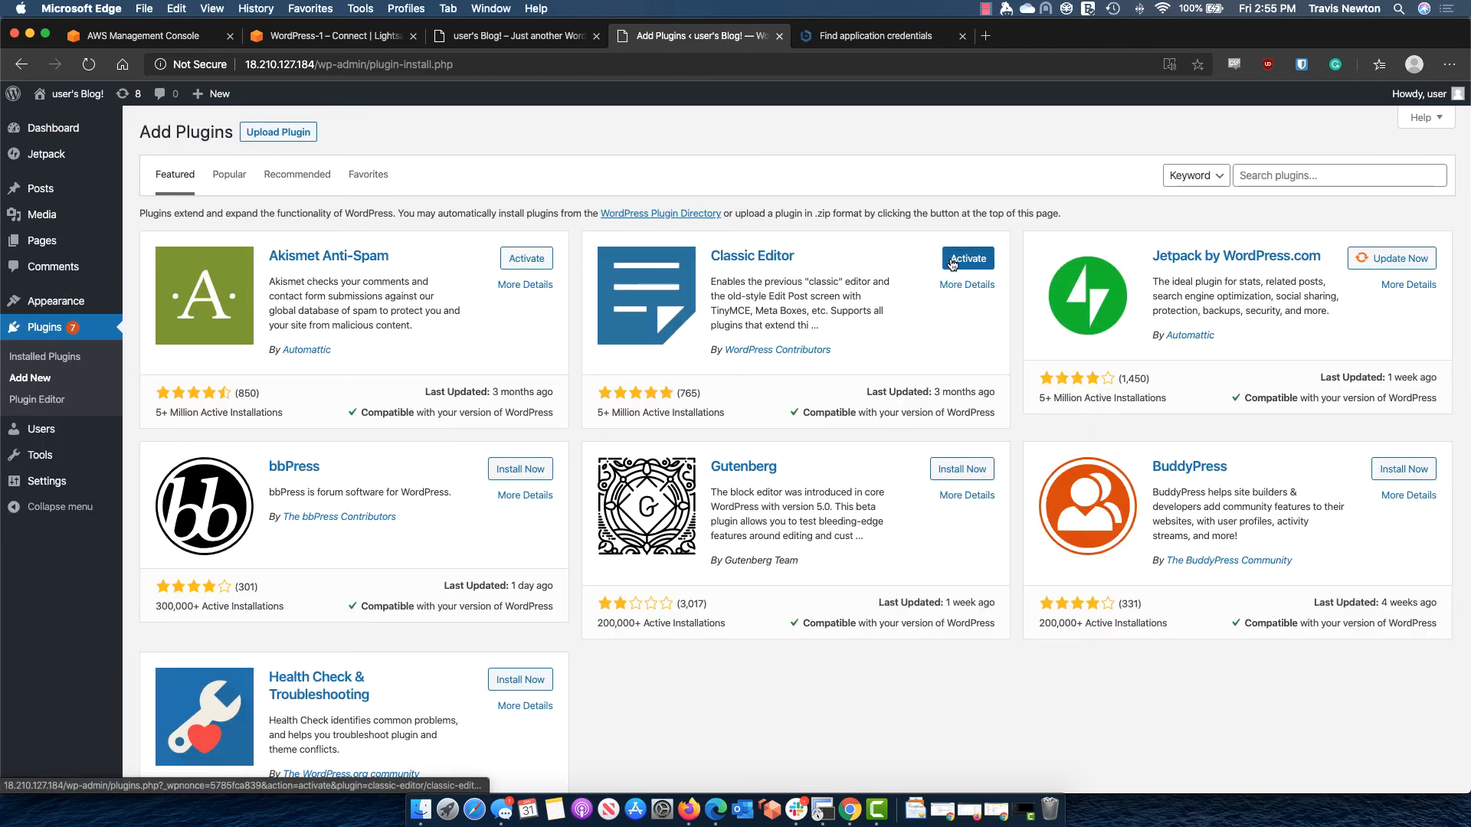
click(952, 263)
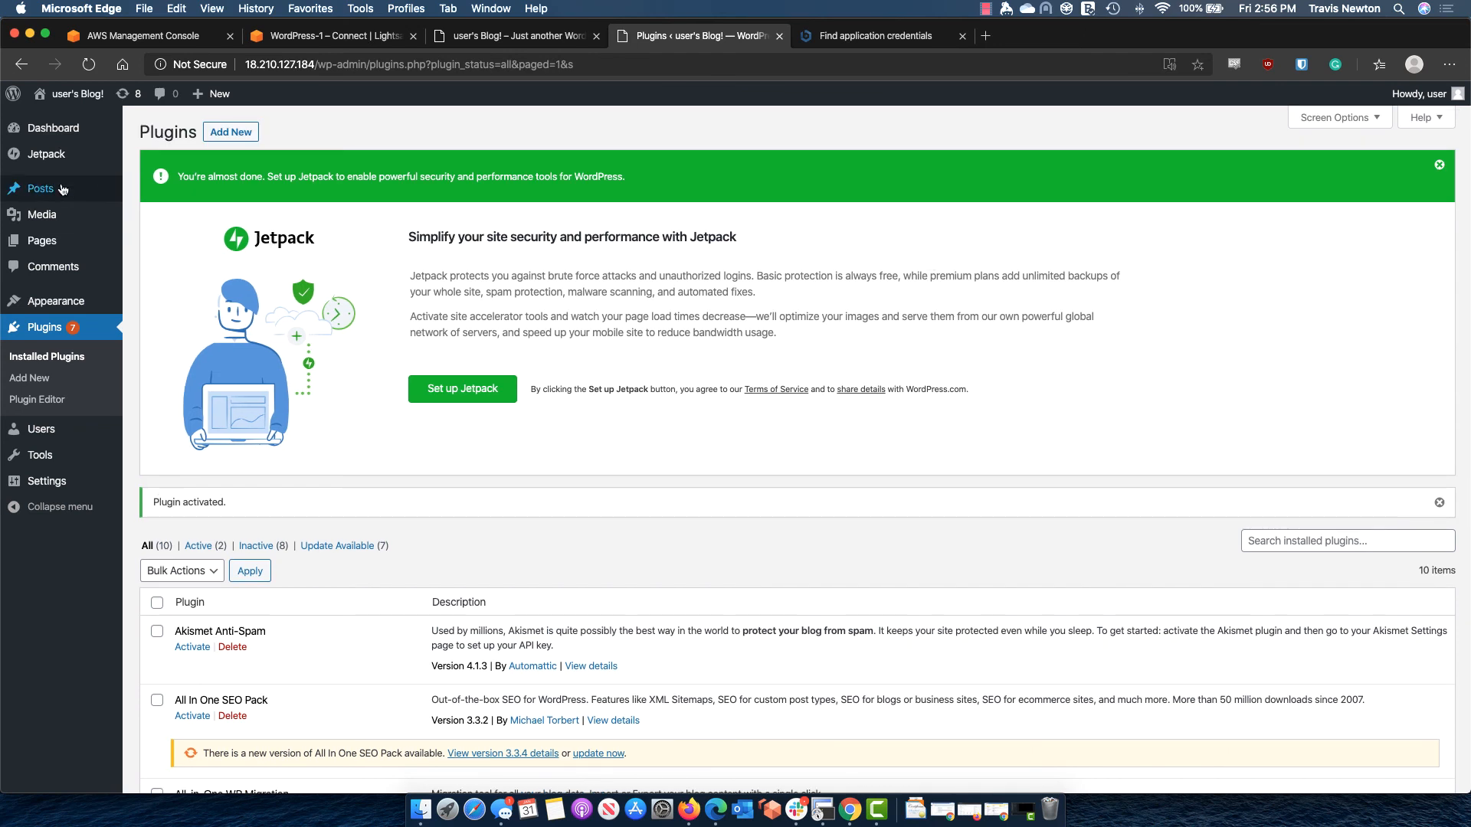
- Create a new post and title it "Hello from AWS Lightsail!"
mouse_move(63, 189)
click(155, 212)
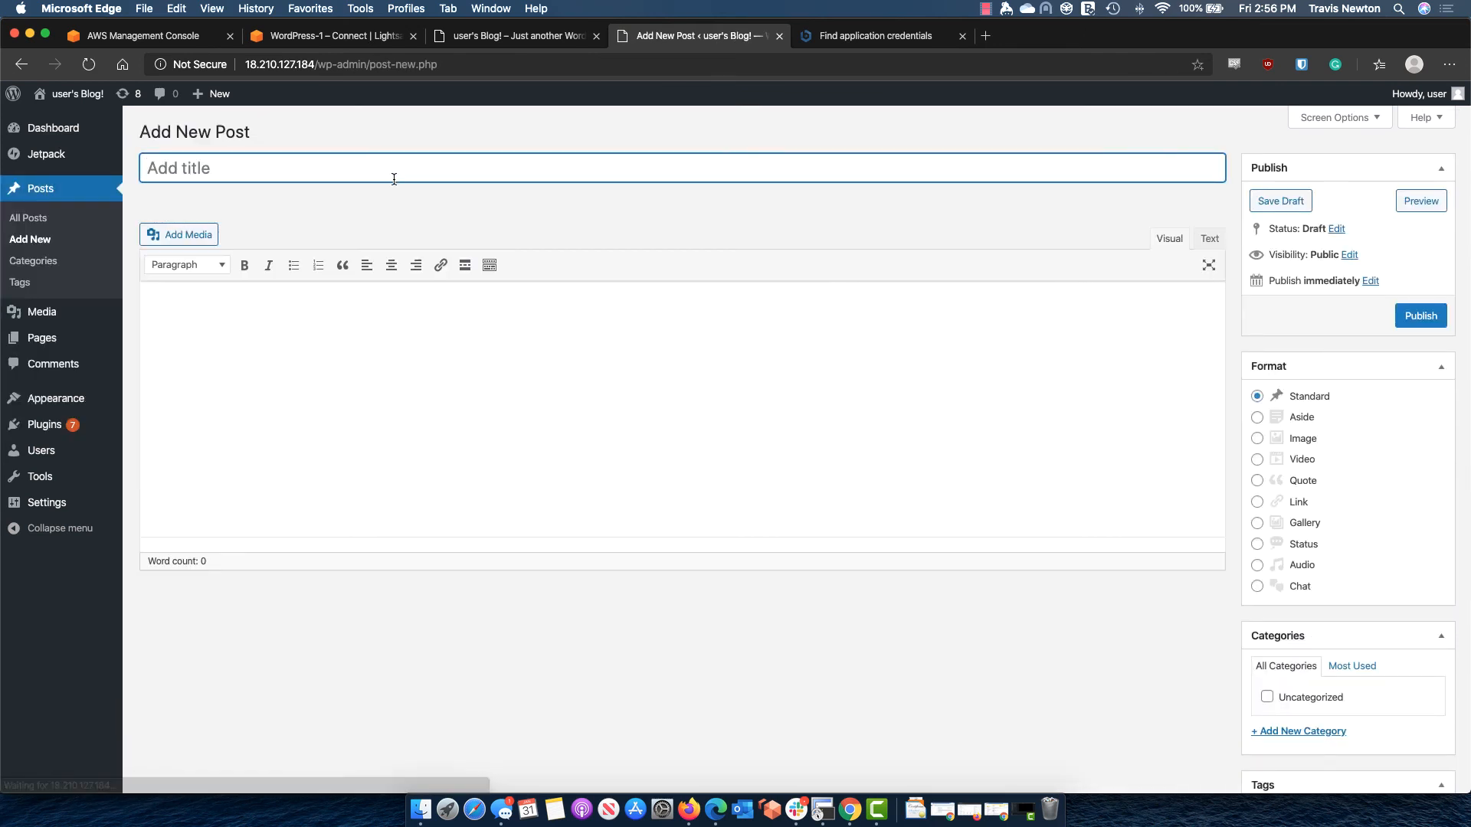
text(Hello from a)
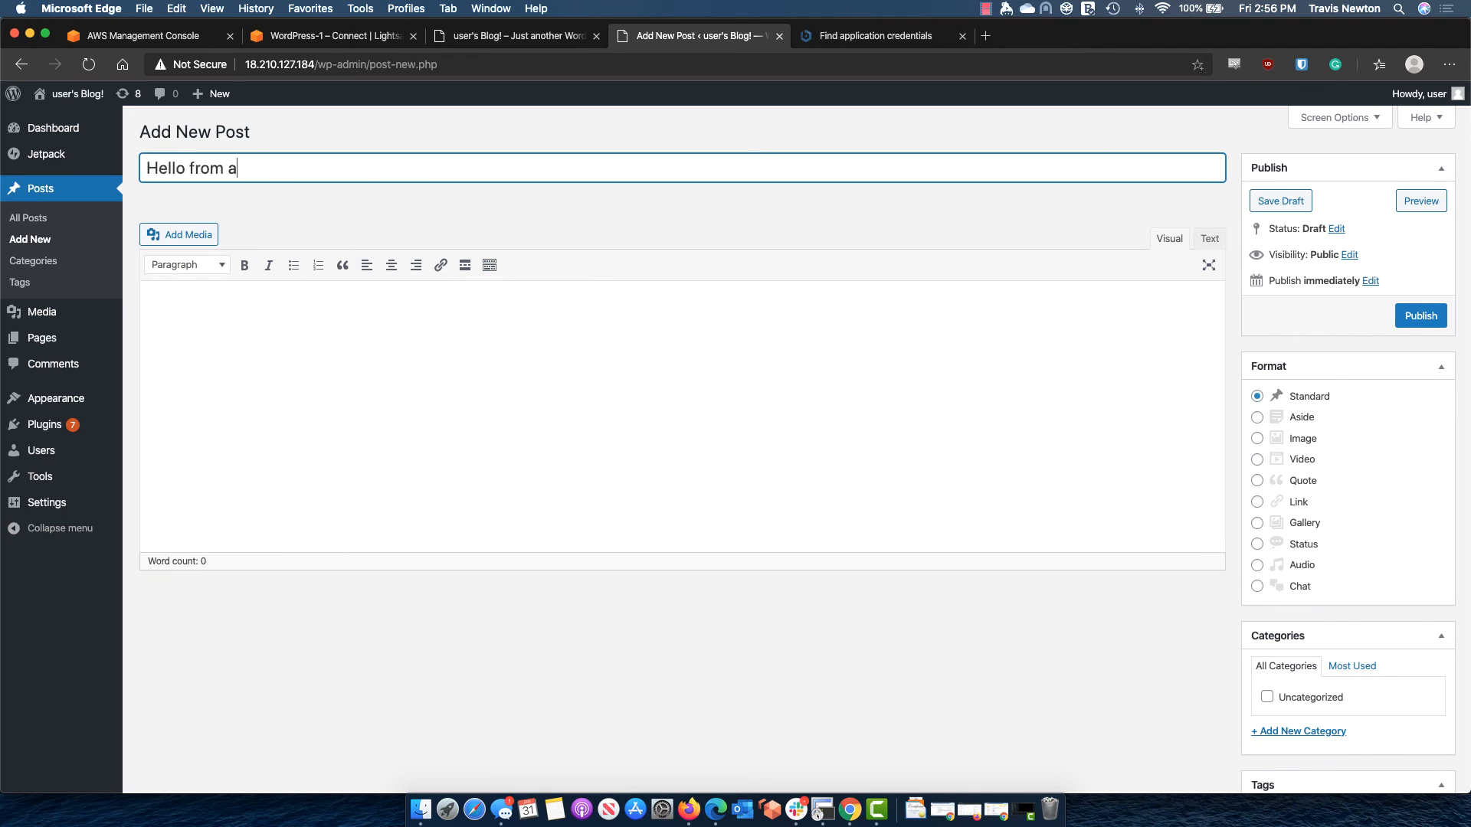
key(BackSpace)
text(AWS Lightsail!)
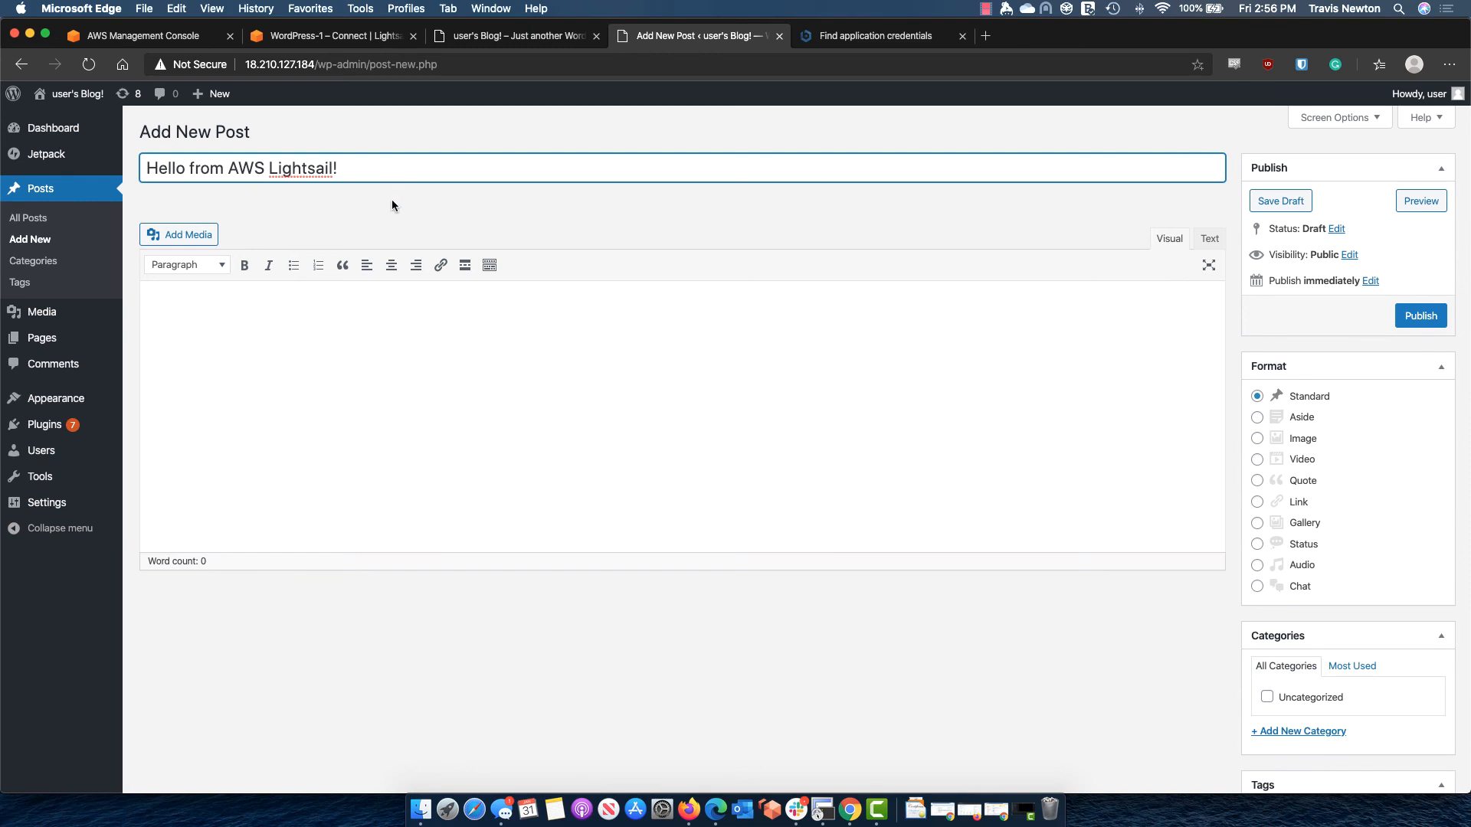
- Write "This is my blog on AWS Lightsail!" as the post's body text
click(417, 320)
text(This is )
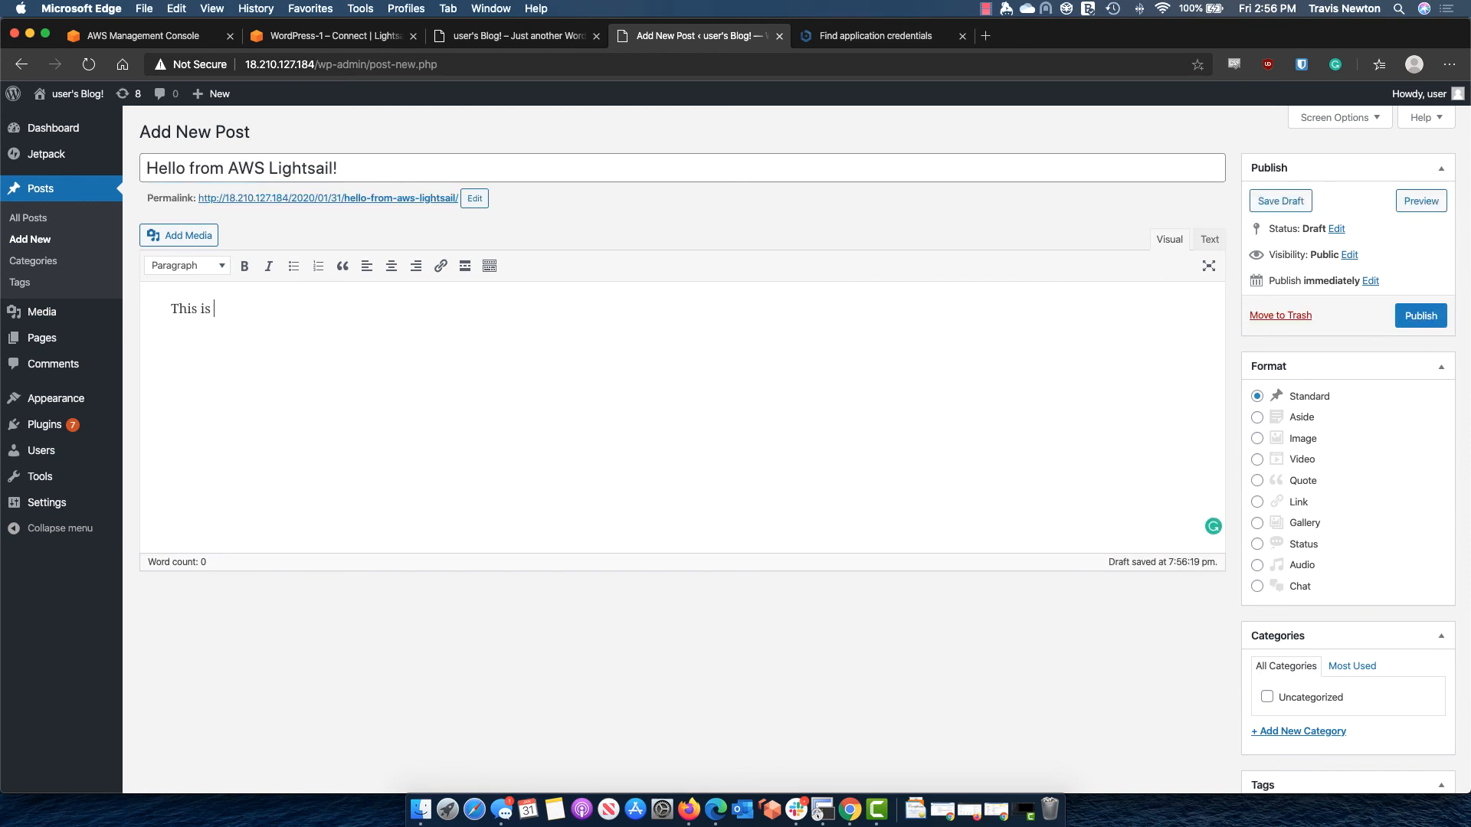
text(my blog on AWS light)
key(BackSpace)
key(BackSpace)
text(ght)
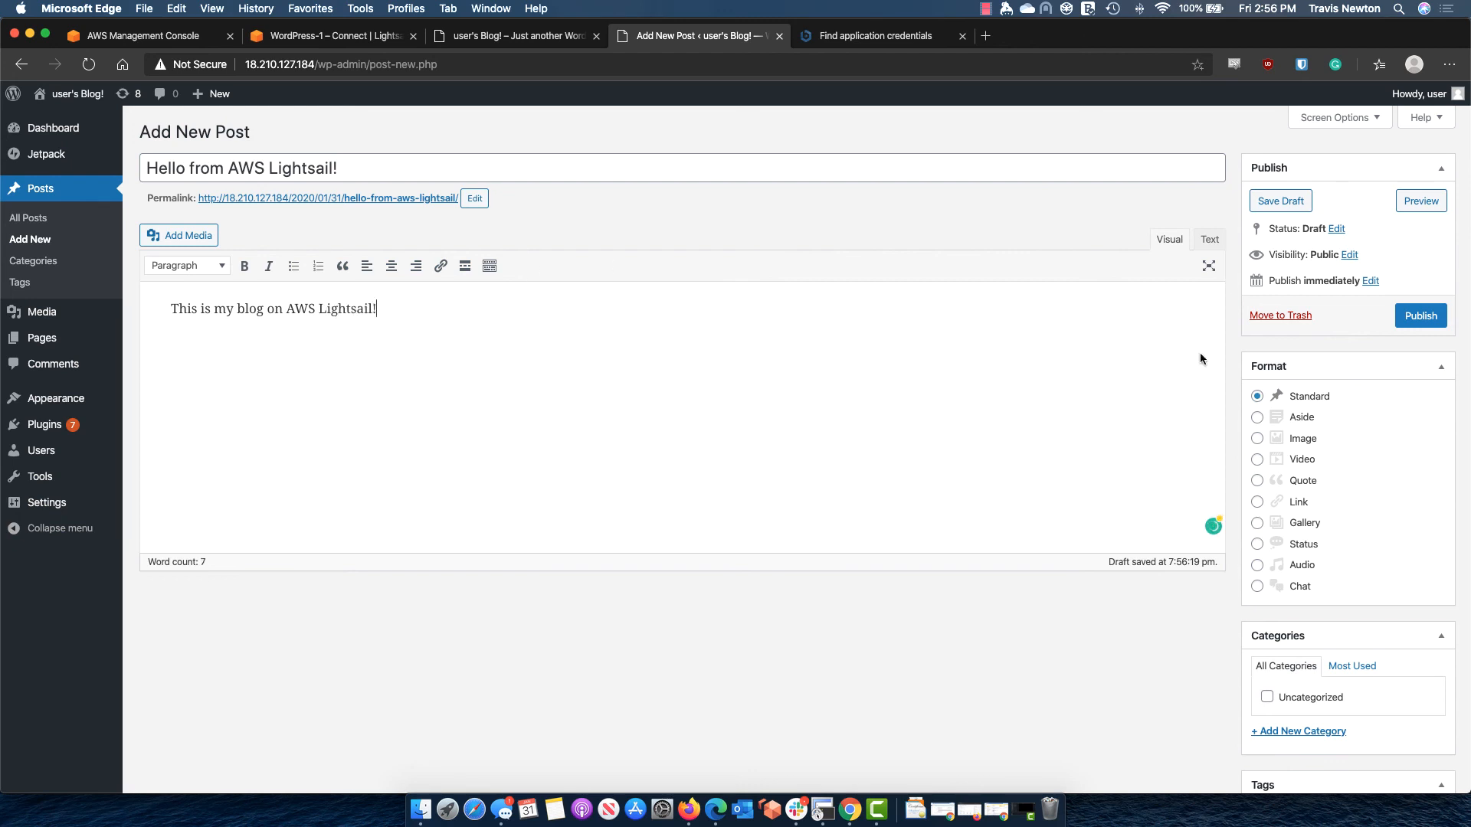
- Publish the new post and open its permalink to view it on the blog
click(1411, 320)
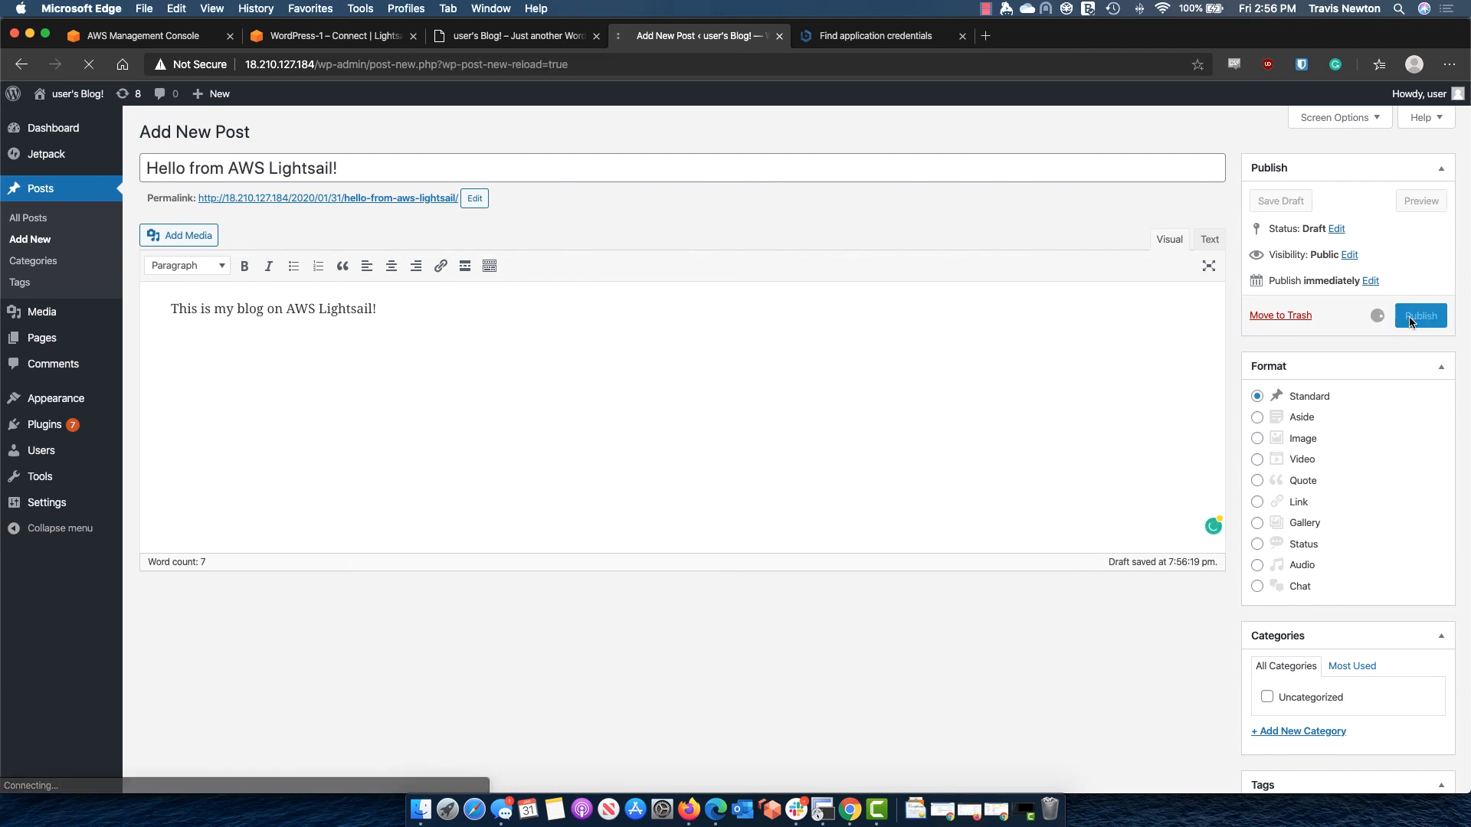
click(351, 245)
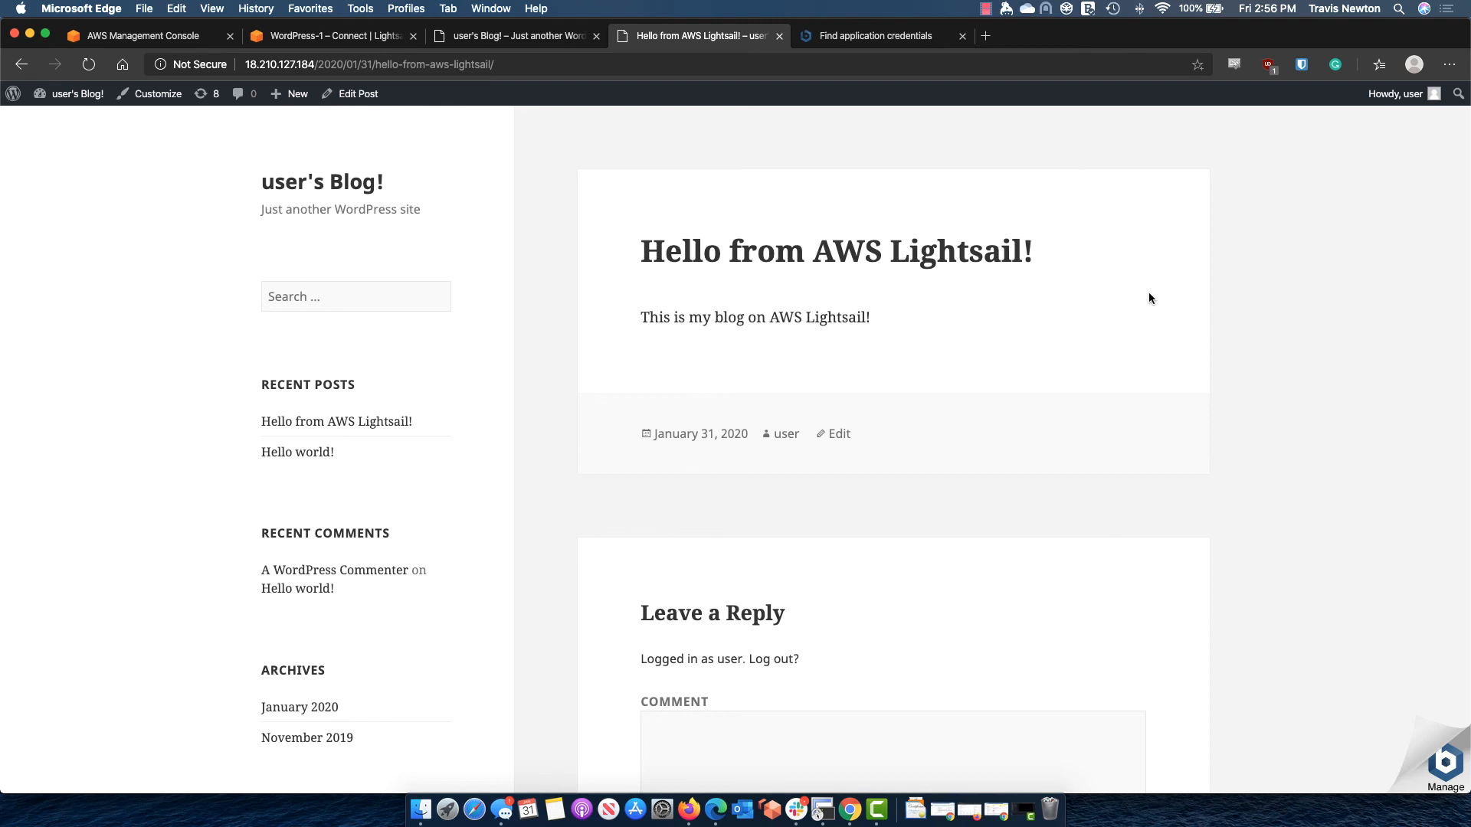
- Revisit the start of the Bitnami credentials documentation, and return to the published post
click(874, 36)
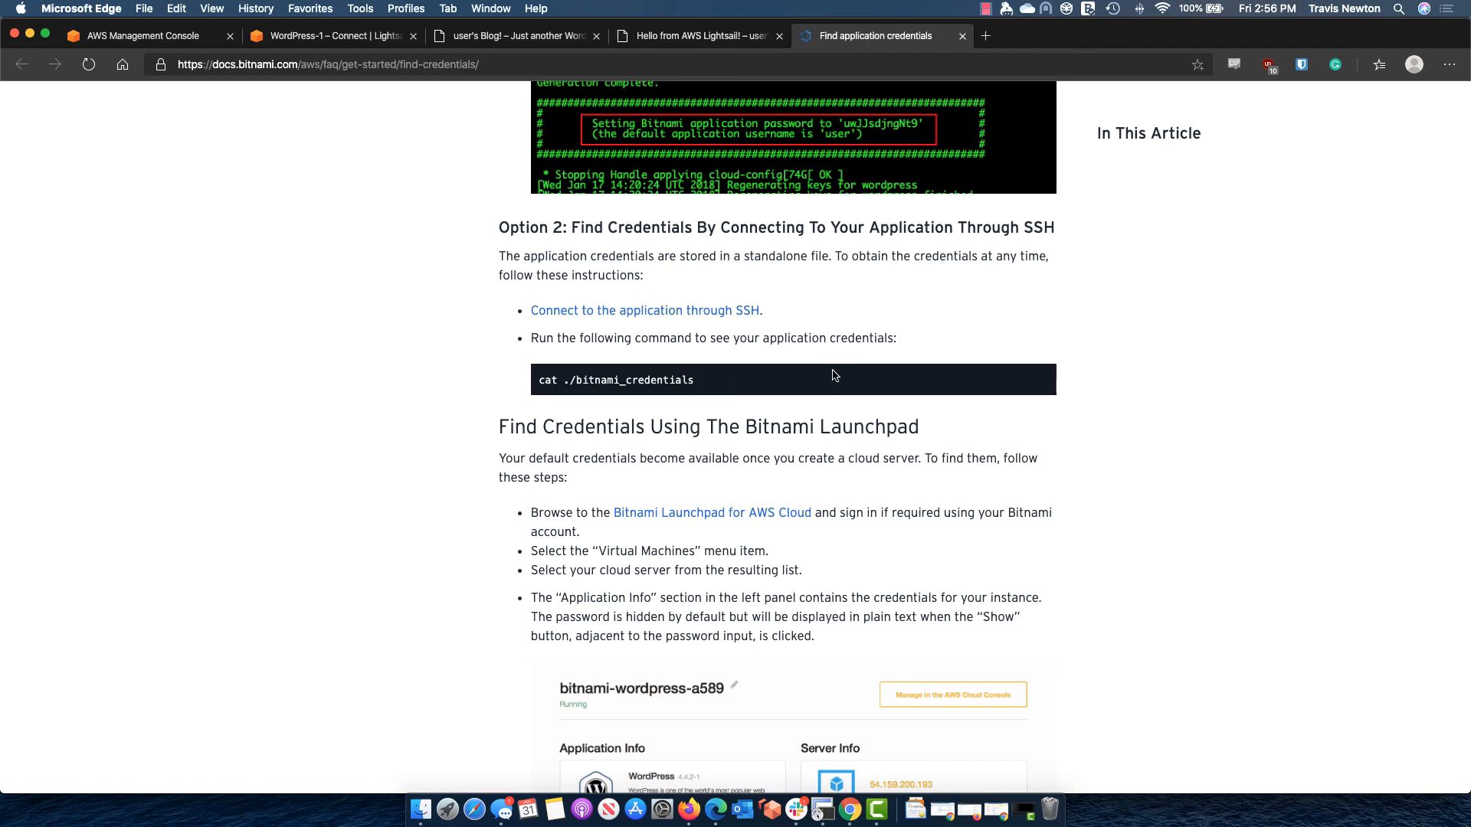
scroll(843, 373, up, 15)
scroll(848, 362, up, 12)
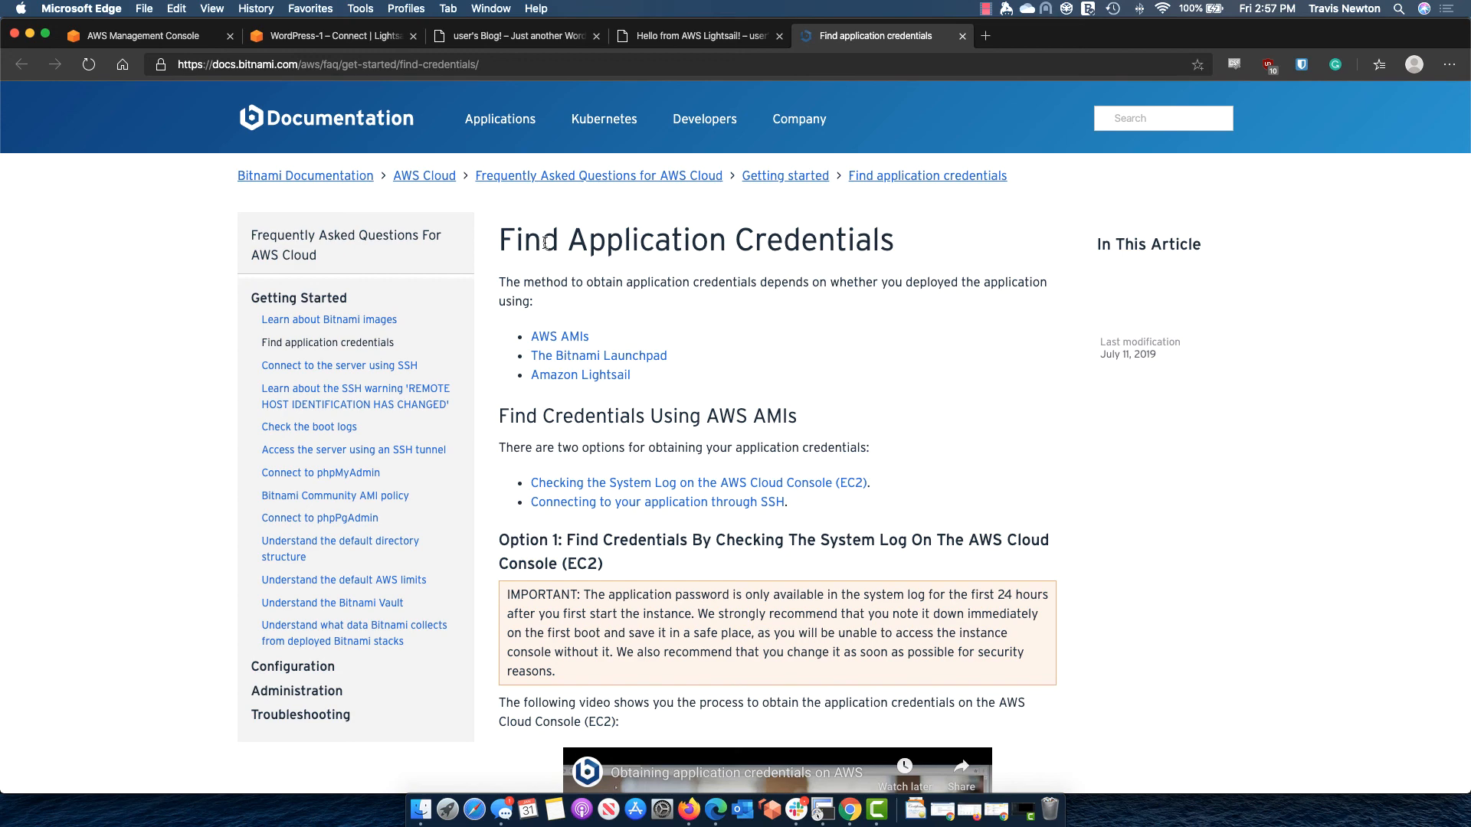
click(647, 36)
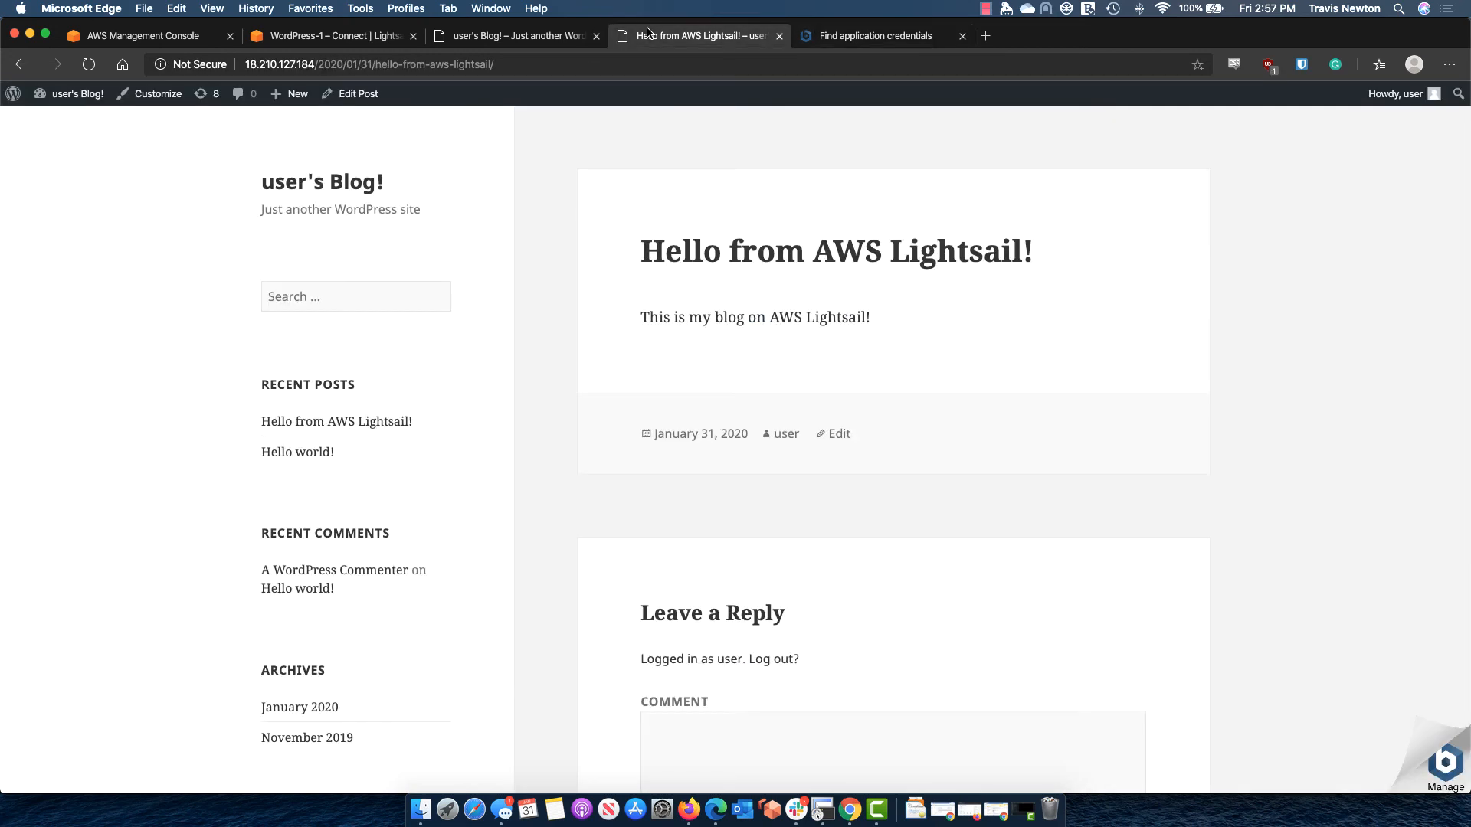